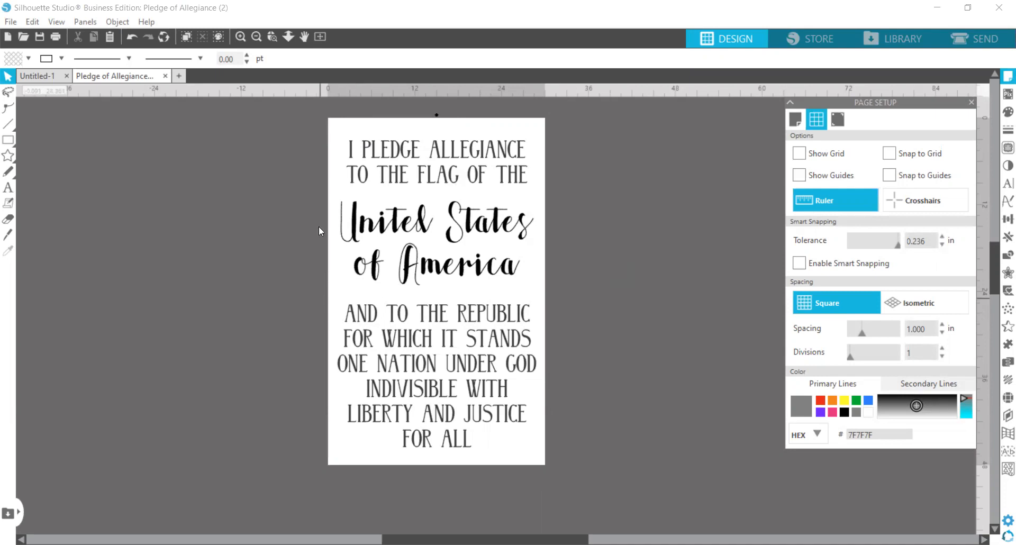
Show the page size settings and ungroup the pledge text design into its separate text blocks.
{"action": "left_click", "coordinate": [795, 119]}
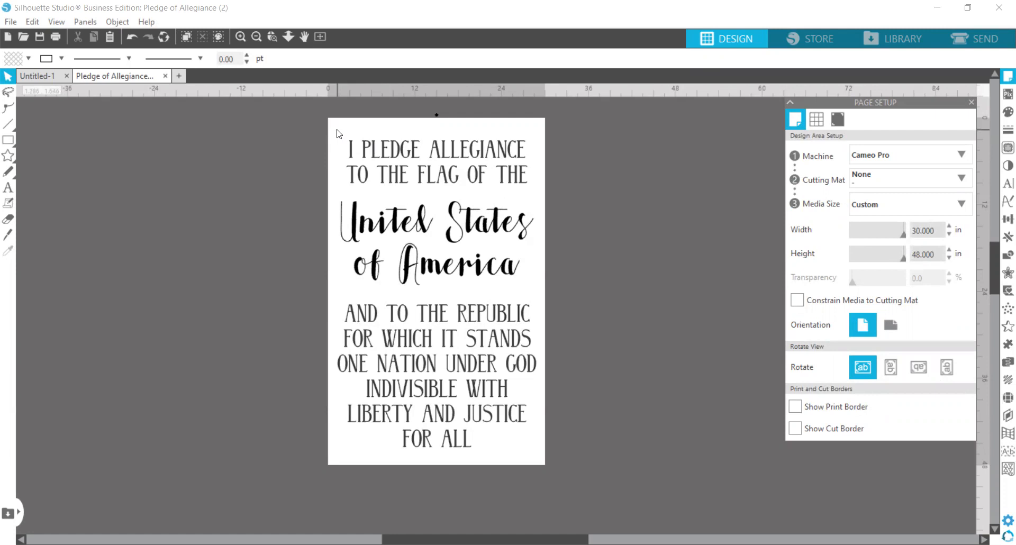
{"action": "left_click", "coordinate": [383, 164]}
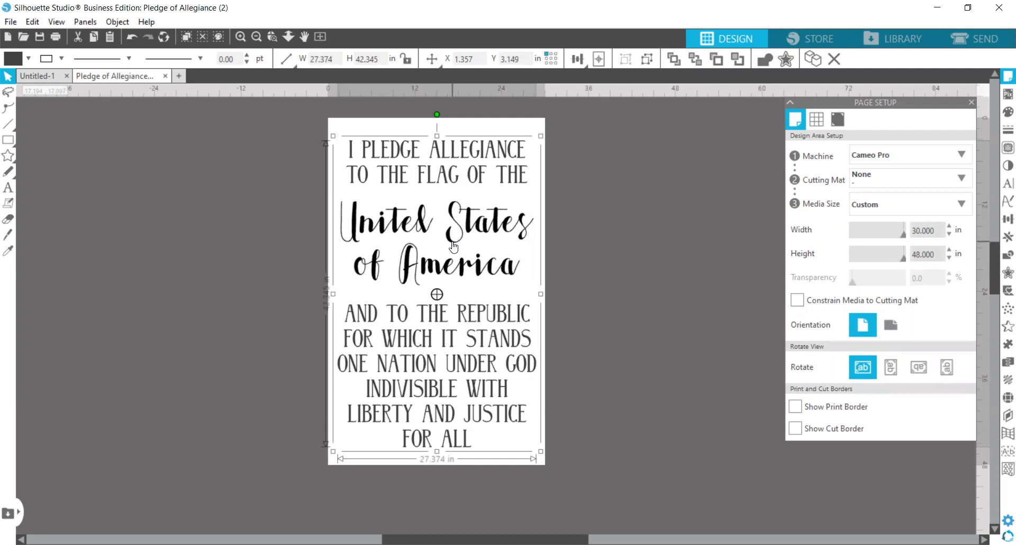
{"action": "key", "text": "i"}
{"action": "key", "text": "Escape"}
{"action": "left_click", "coordinate": [599, 268]}
{"action": "left_click", "coordinate": [468, 230]}
{"action": "right_click", "coordinate": [469, 229]}
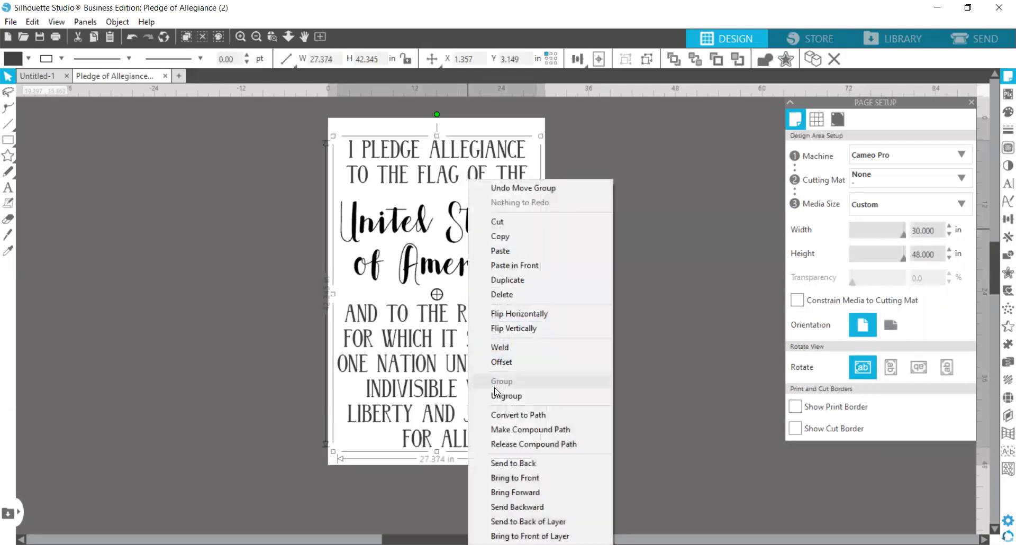
{"action": "left_click", "coordinate": [494, 396]}
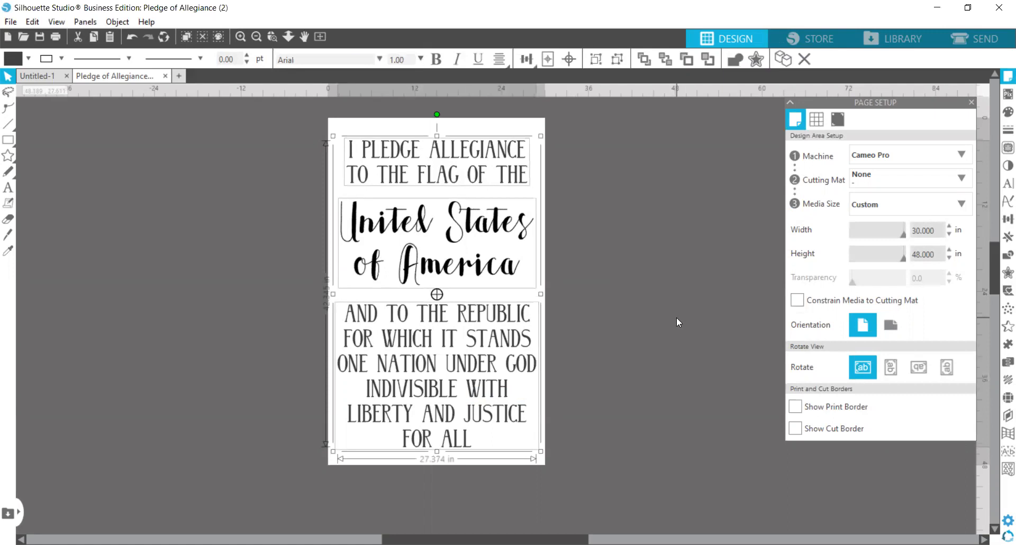
Group the three text blocks together and ungroup them again.
{"action": "key", "text": "i"}
{"action": "key", "text": "ctrl+g"}
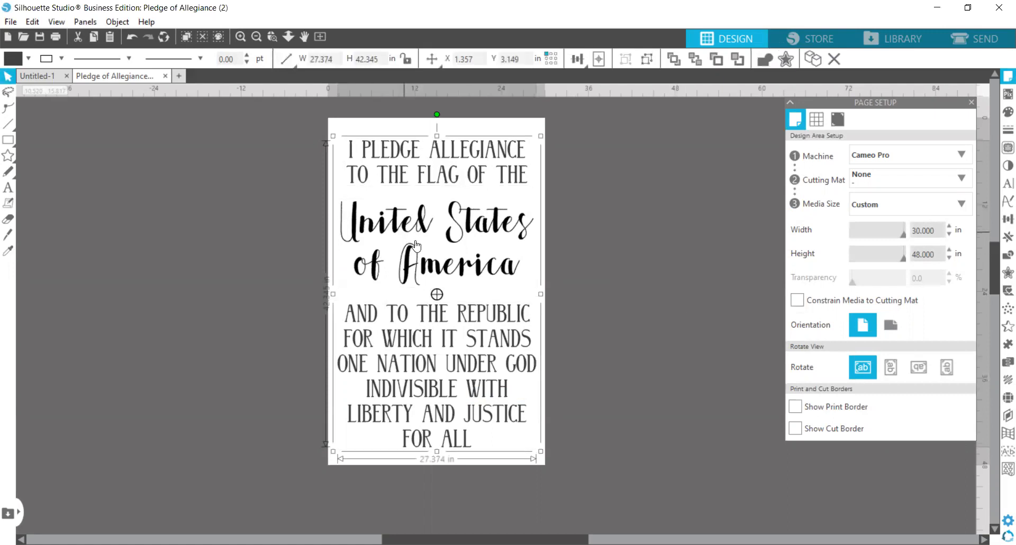
{"action": "right_click", "coordinate": [418, 249]}
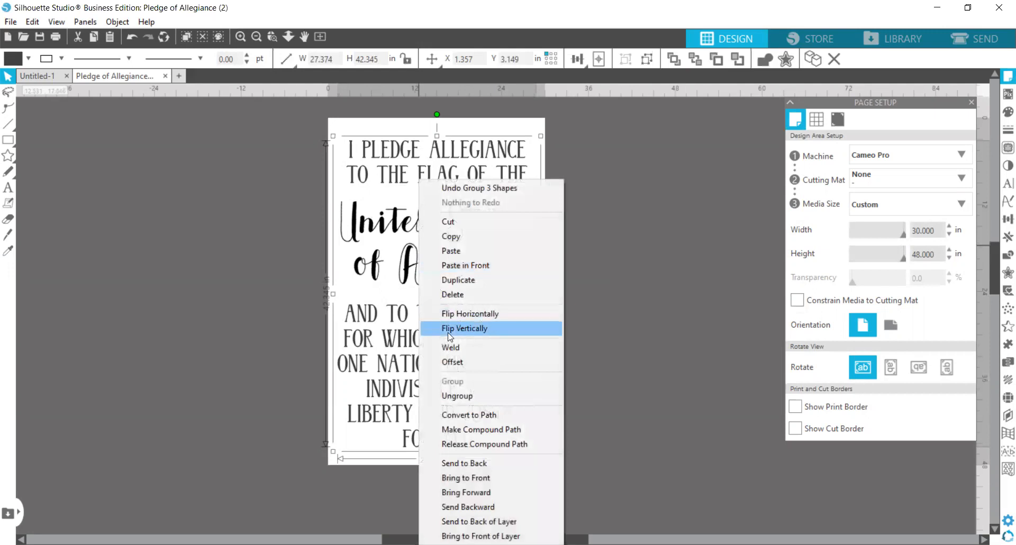
{"action": "left_click", "coordinate": [455, 395]}
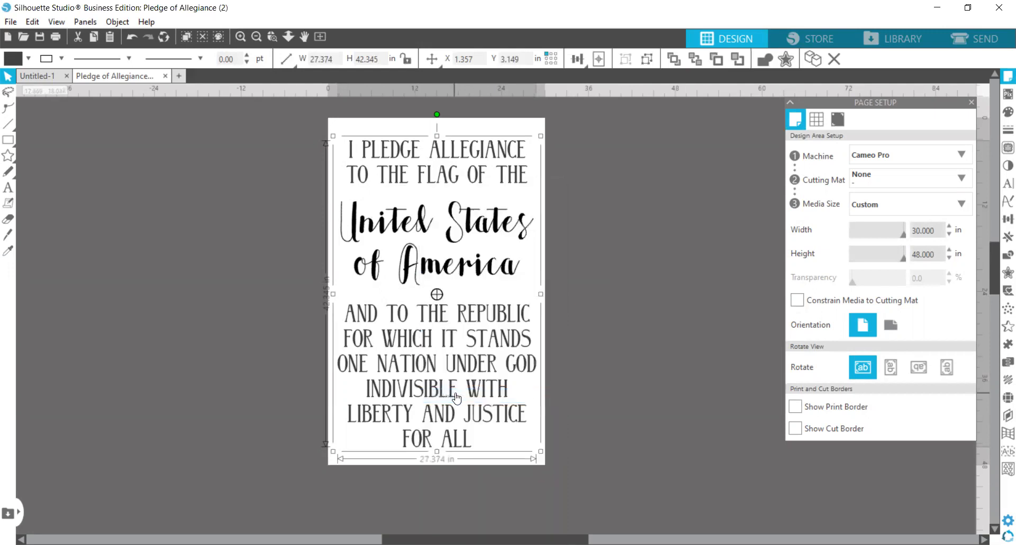
{"action": "left_click", "coordinate": [657, 244]}
Select the opening, script and closing text blocks in turn to examine how the design divides into separate objects.
{"action": "left_click", "coordinate": [353, 151]}
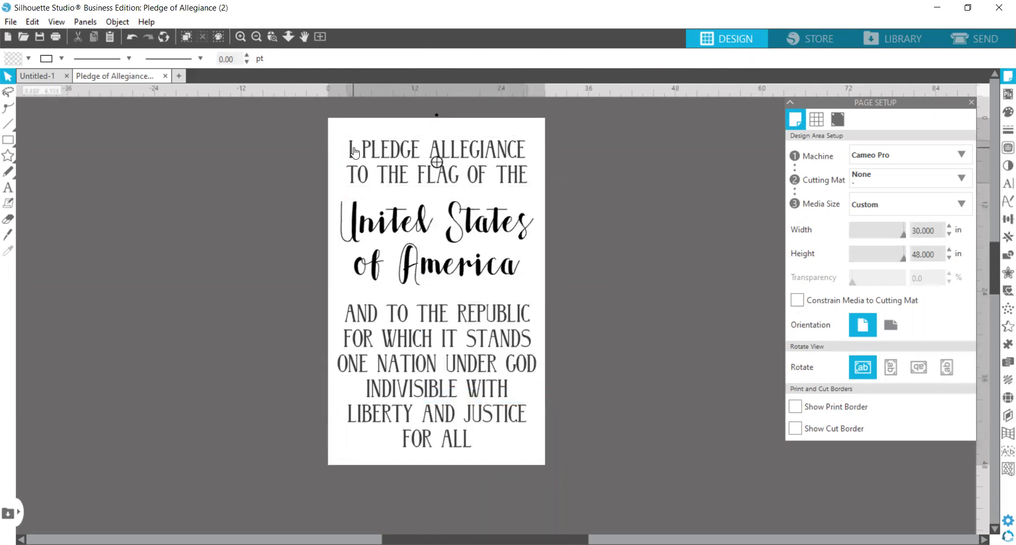
{"action": "left_click", "coordinate": [414, 222]}
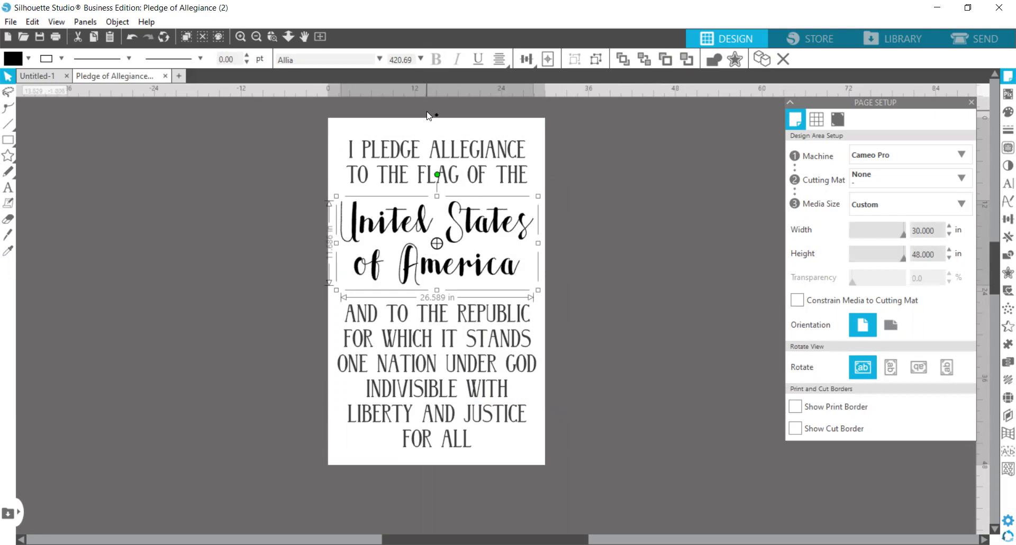
{"action": "left_click", "coordinate": [340, 130]}
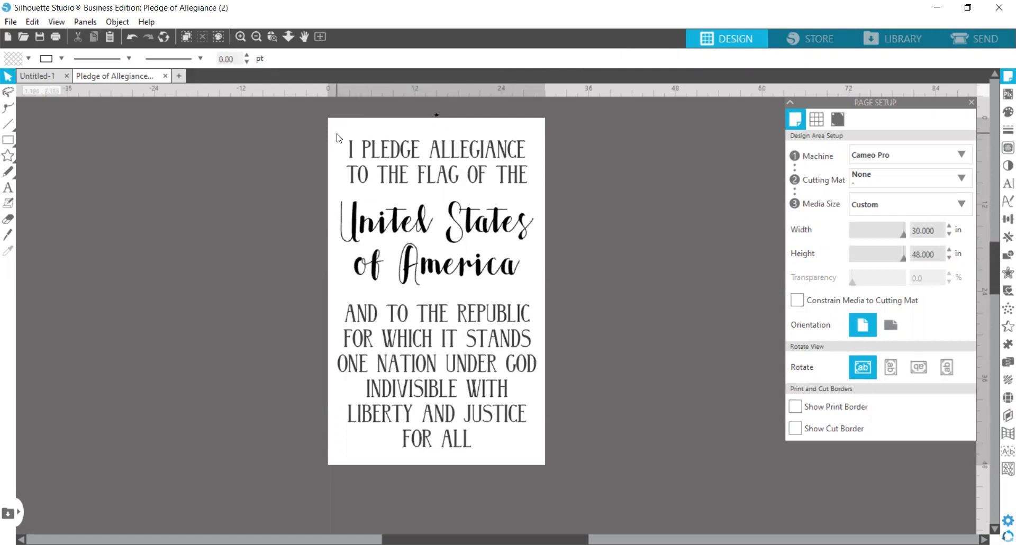
{"action": "left_click_drag", "start_coordinate": [340, 141], "coordinate": [466, 231]}
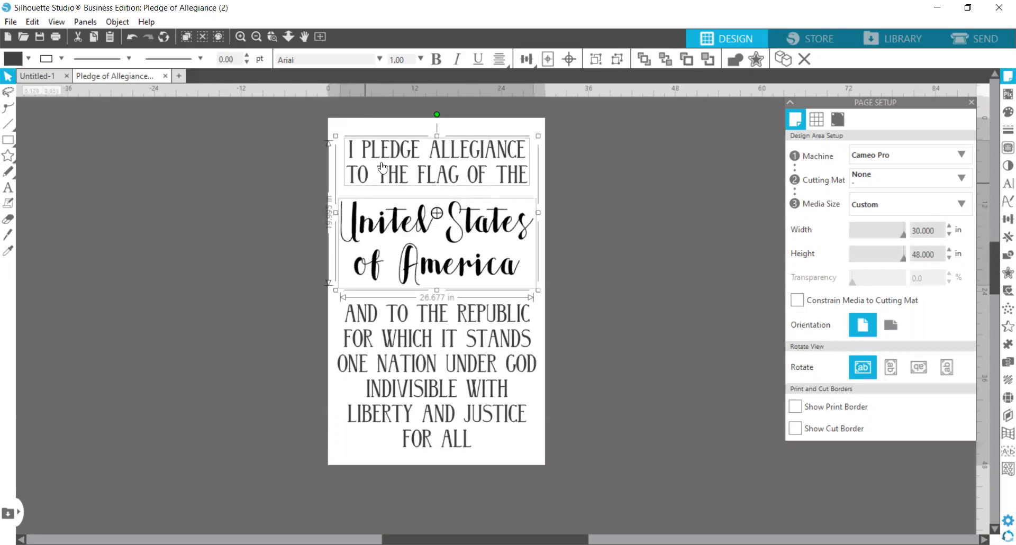
{"action": "left_click", "coordinate": [368, 328]}
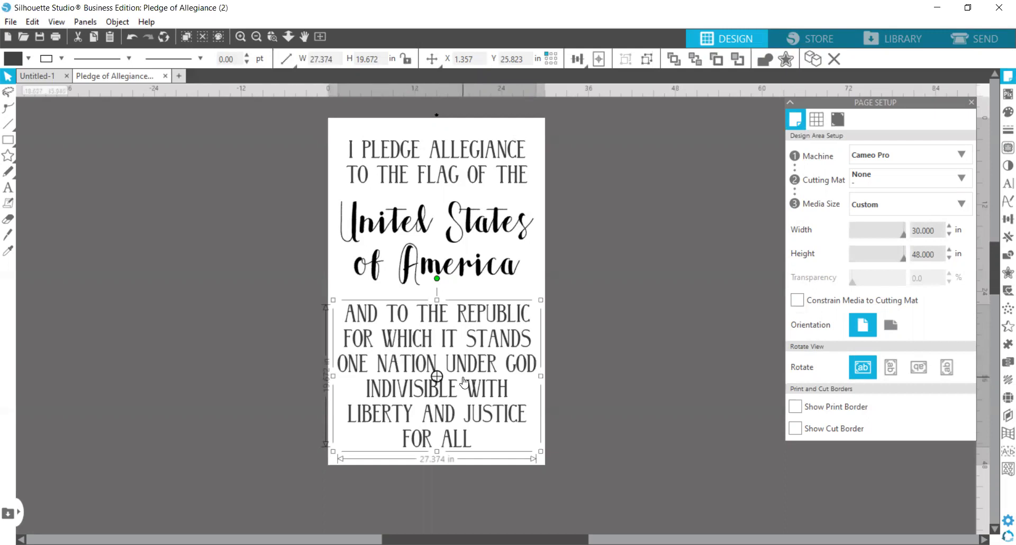
{"action": "left_click", "coordinate": [625, 307]}
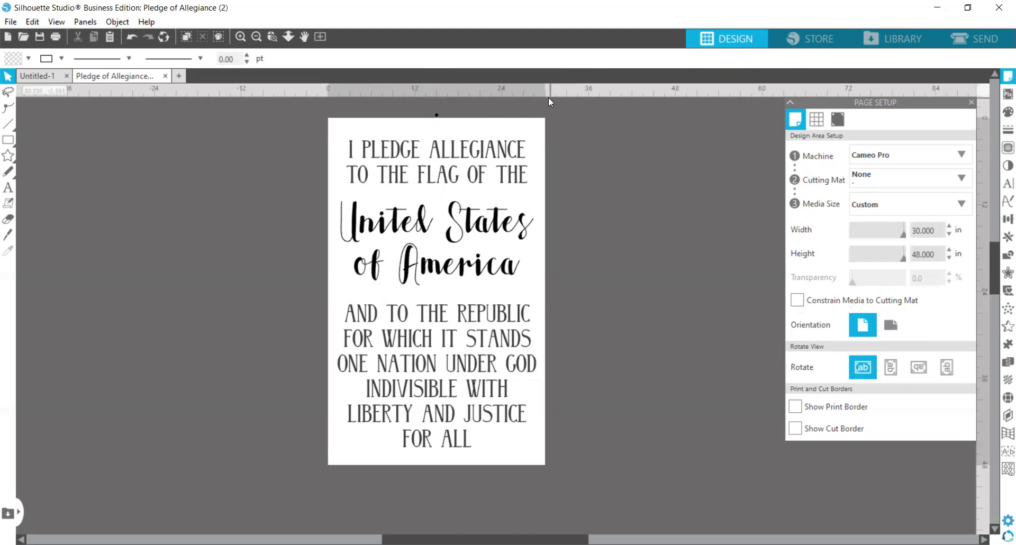
Turn on guides in the grid settings and move the vertical guide from the page's centre far off the page.
{"action": "left_click", "coordinate": [817, 120]}
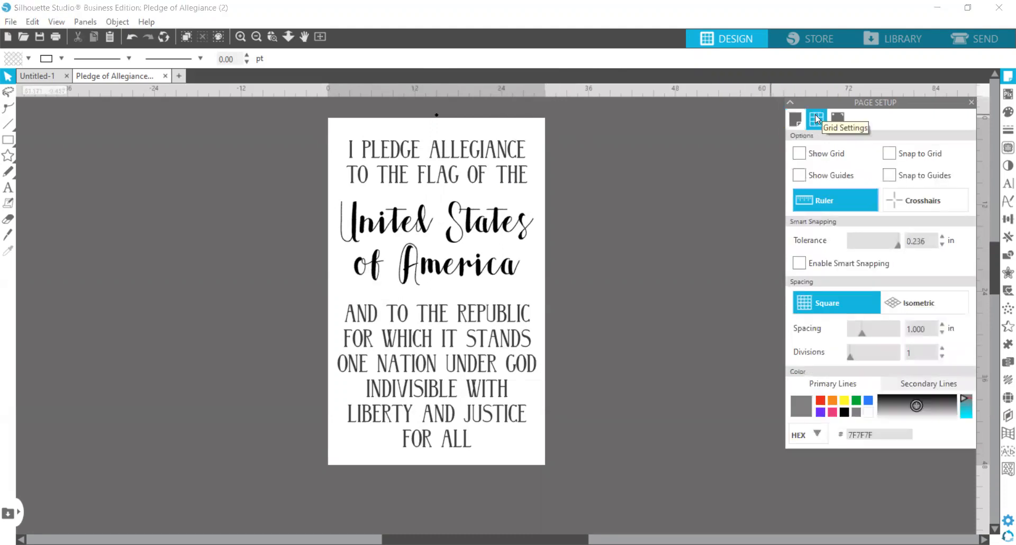
{"action": "left_click", "coordinate": [799, 175]}
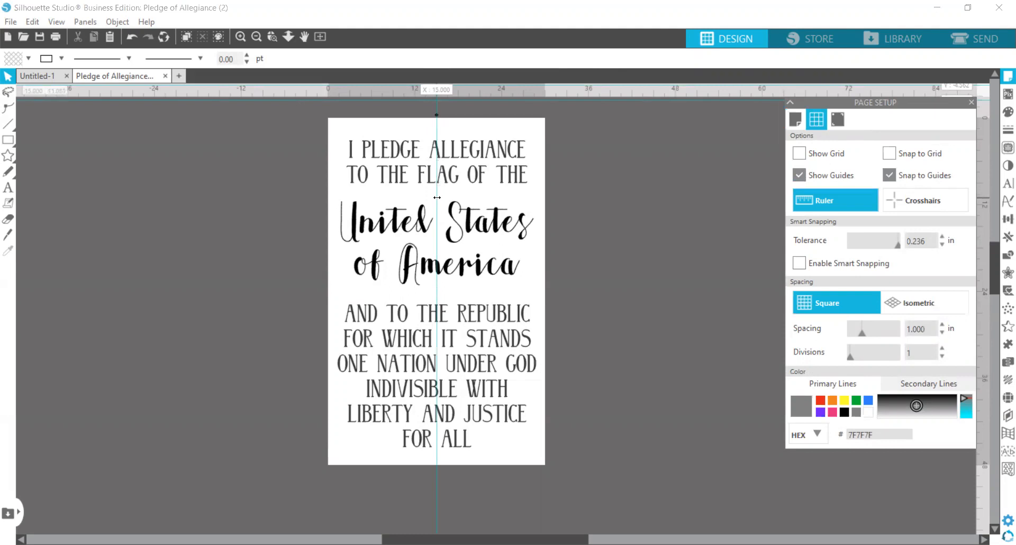
{"action": "left_click_drag", "start_coordinate": [437, 197], "coordinate": [859, 180]}
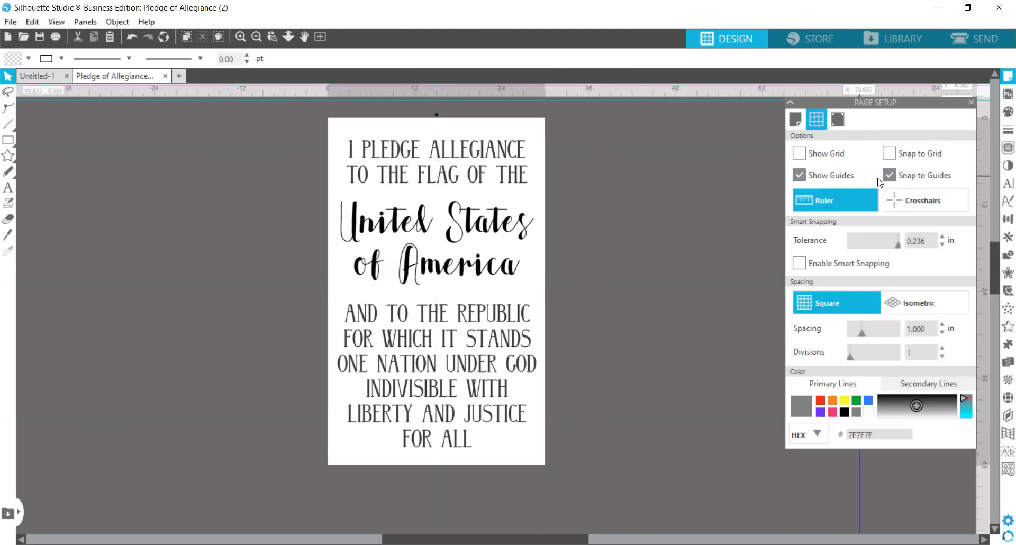
Try to pull a guide from the vertical ruler and push the horizontal guide above the page up to the ruler.
{"action": "mouse_move", "coordinate": [979, 215]}
{"action": "left_mouse_down"}
{"action": "mouse_move", "coordinate": [581, 491]}
{"action": "mouse_move", "coordinate": [546, 159]}
{"action": "mouse_move", "coordinate": [527, 93]}
{"action": "left_mouse_up"}
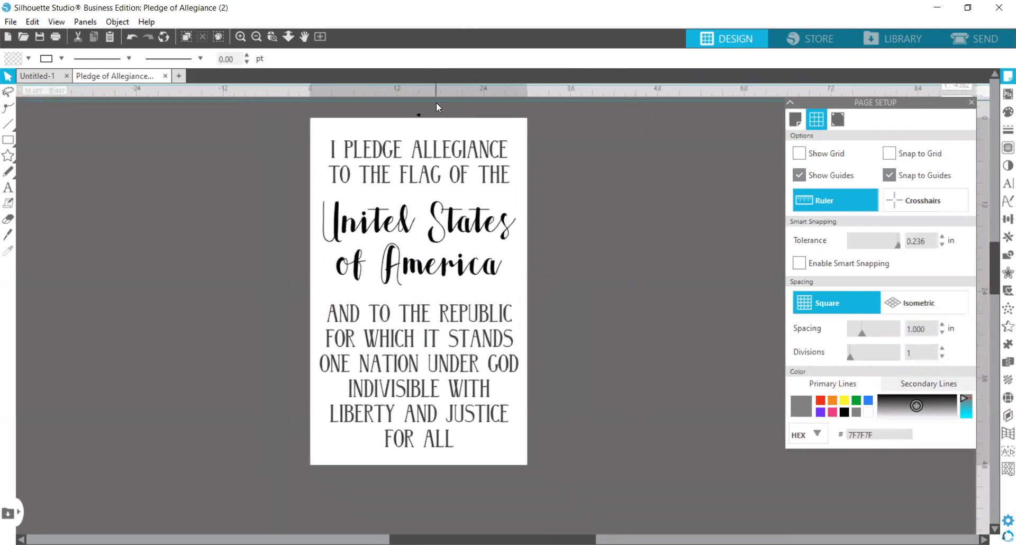
{"action": "left_click", "coordinate": [435, 99]}
{"action": "left_click_drag", "start_coordinate": [435, 98], "coordinate": [435, 95]}
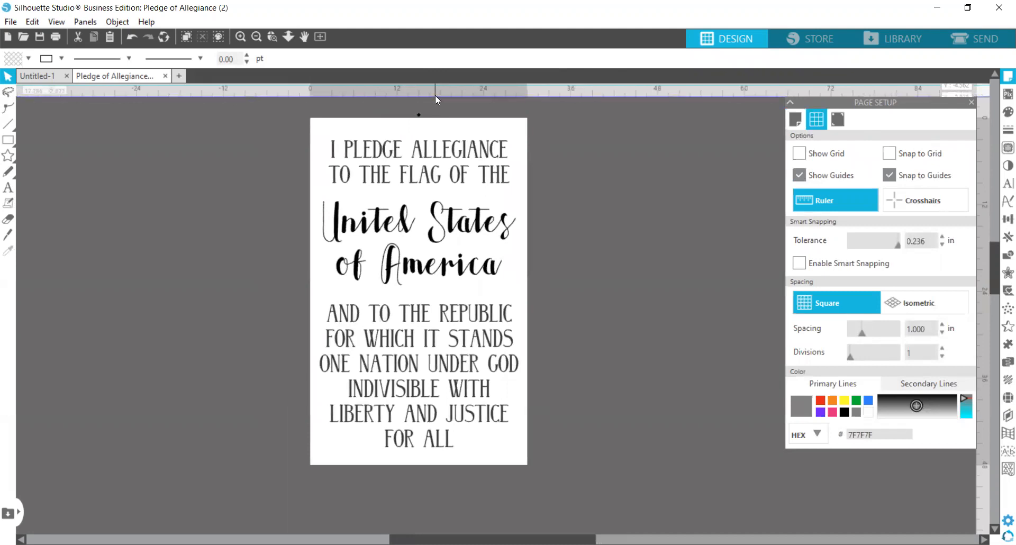
{"action": "left_click", "coordinate": [669, 271]}
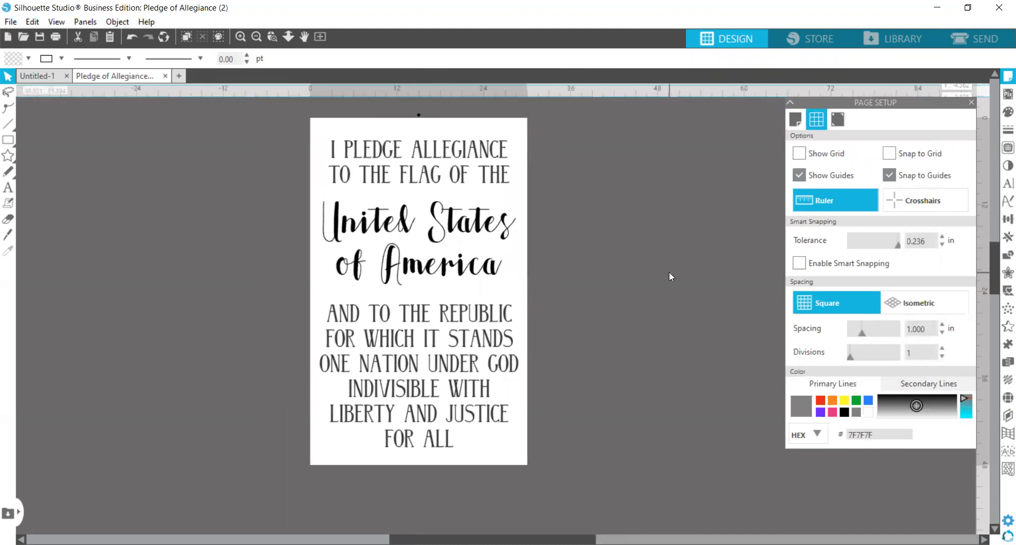
Switch to the Untitled-1 document and place a horizontal guide across the page's upper part and a vertical guide at about X 11.8 in.
{"action": "left_click", "coordinate": [34, 75]}
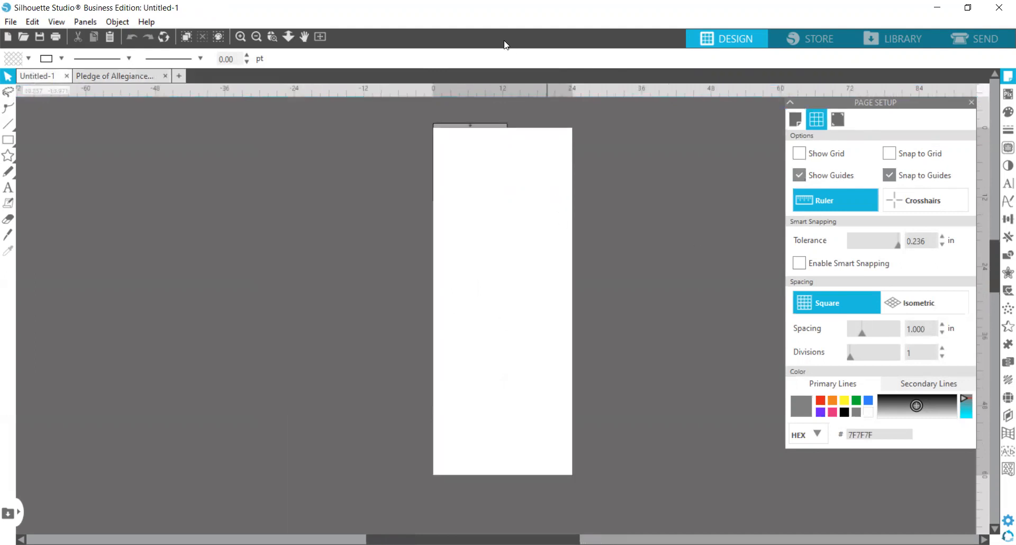
{"action": "left_click_drag", "start_coordinate": [475, 93], "coordinate": [484, 207]}
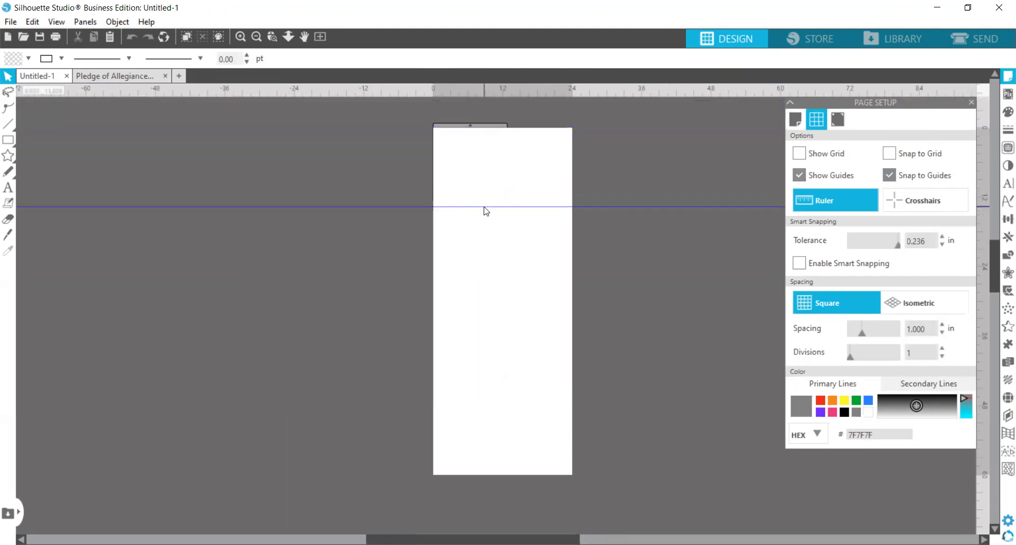
{"action": "left_click", "coordinate": [972, 492]}
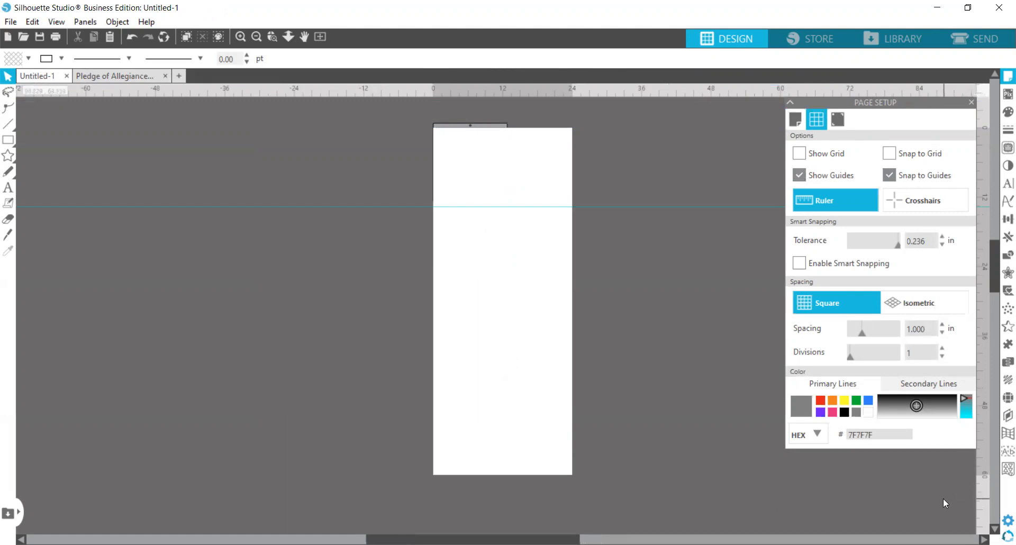
{"action": "left_click_drag", "start_coordinate": [977, 464], "coordinate": [499, 464]}
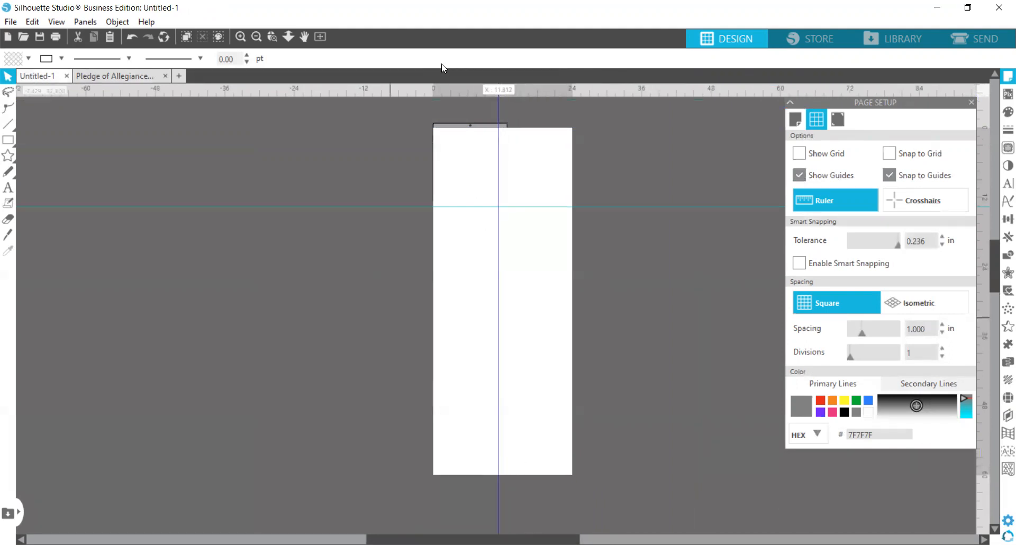
Switch back to the Pledge of Allegiance document and examine the horizontal guides above the page.
{"action": "left_click", "coordinate": [131, 76]}
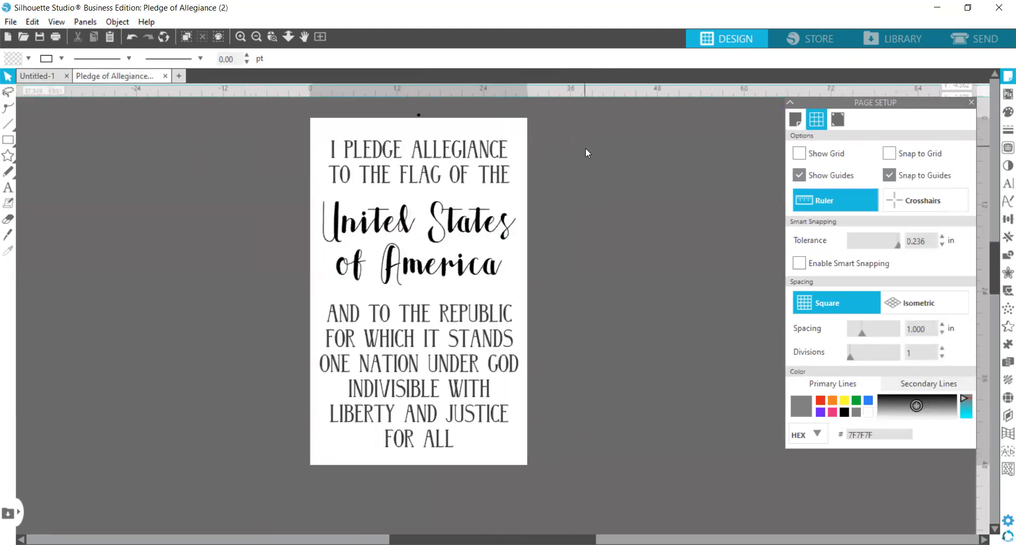
{"action": "scroll", "coordinate": [585, 148], "scroll_direction": "up", "scroll_amount": 1}
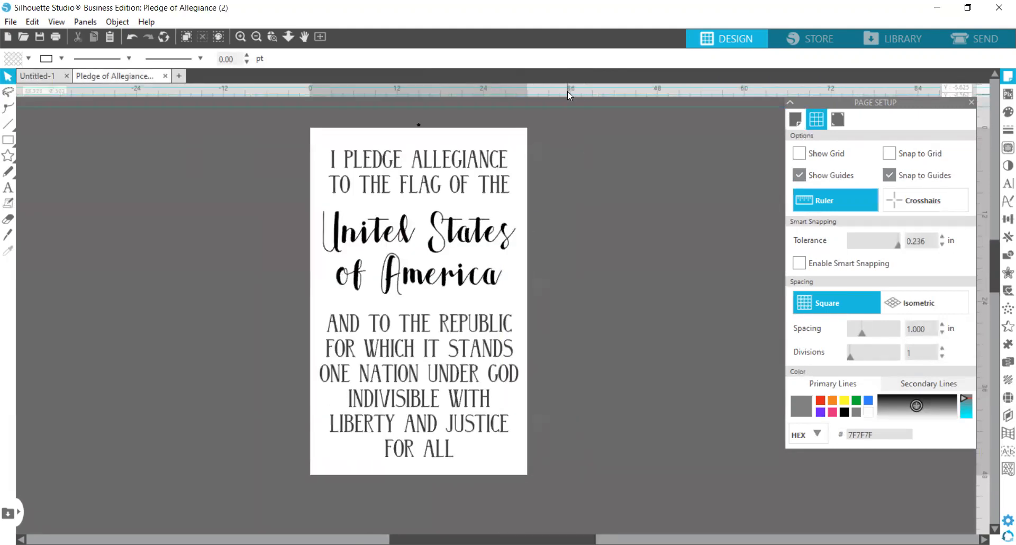
{"action": "scroll", "coordinate": [568, 91], "scroll_direction": "up", "scroll_amount": 3}
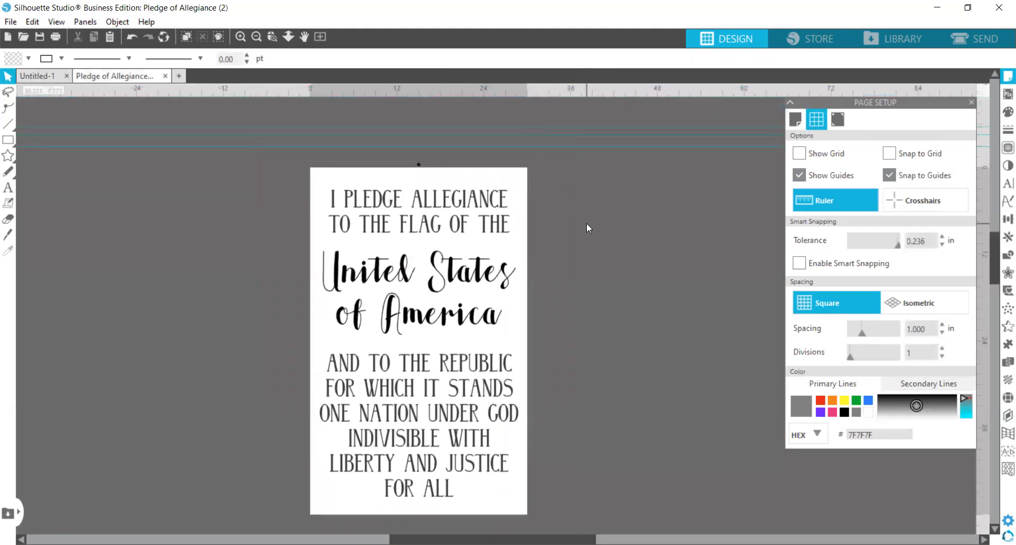
{"action": "scroll", "coordinate": [587, 225], "scroll_direction": "down", "scroll_amount": 1}
{"action": "scroll", "coordinate": [587, 224], "scroll_direction": "down", "scroll_amount": 3}
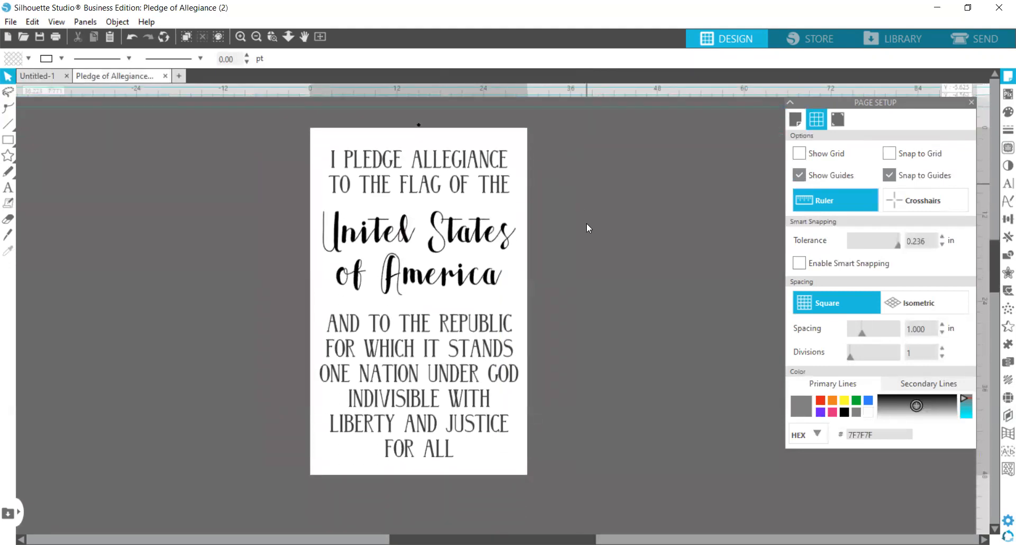
Hide and show the guides again, and move a horizontal guide to about 24 in, between the script and closing text blocks.
{"action": "left_click", "coordinate": [802, 178]}
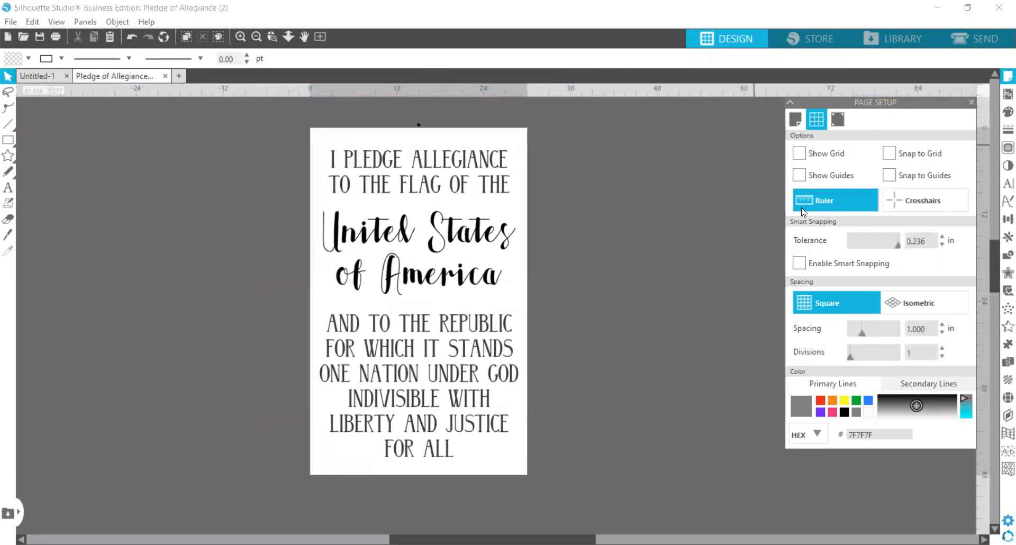
{"action": "left_click", "coordinate": [799, 176]}
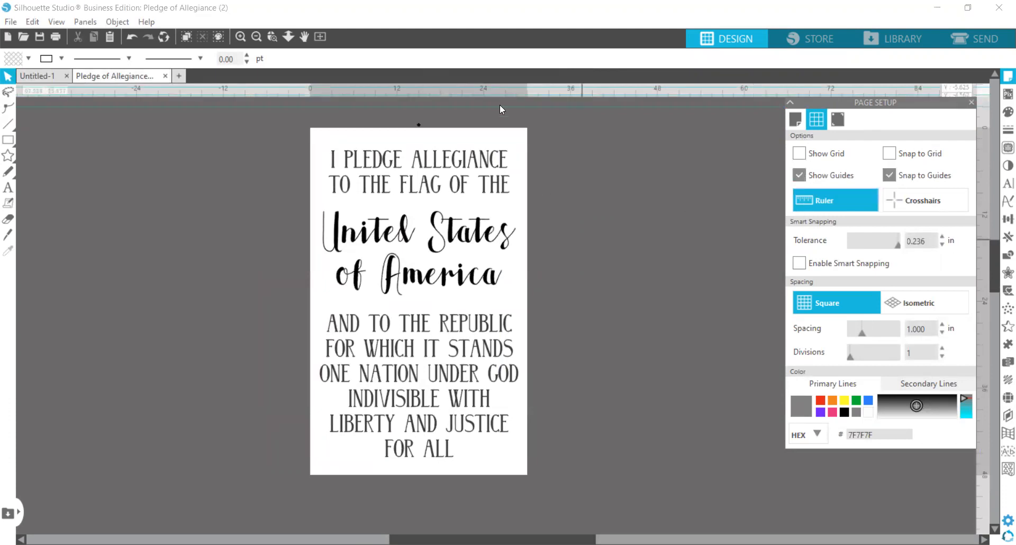
{"action": "left_click_drag", "start_coordinate": [496, 108], "coordinate": [495, 303]}
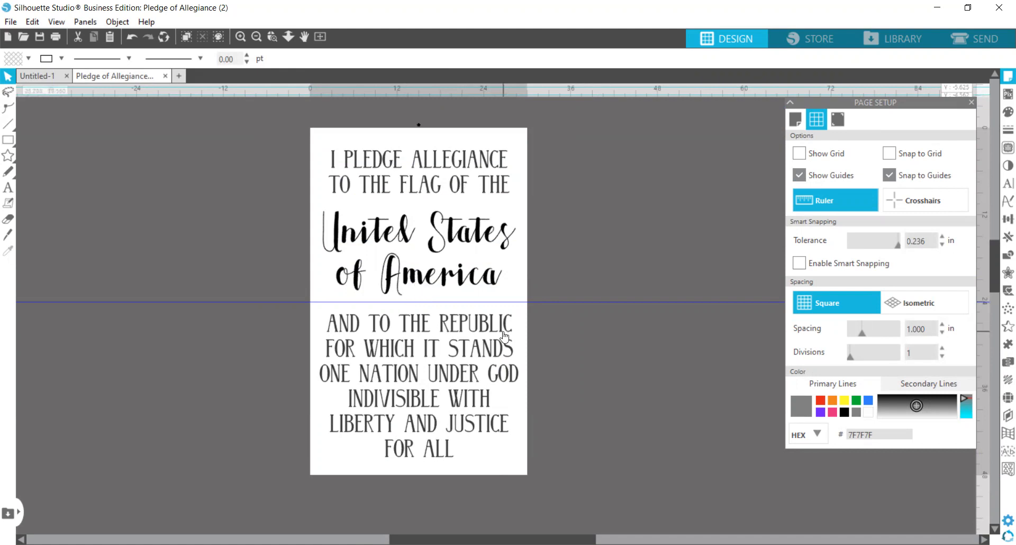
Group the three pledge text blocks into one object and leave the group selected.
{"action": "left_click", "coordinate": [424, 160]}
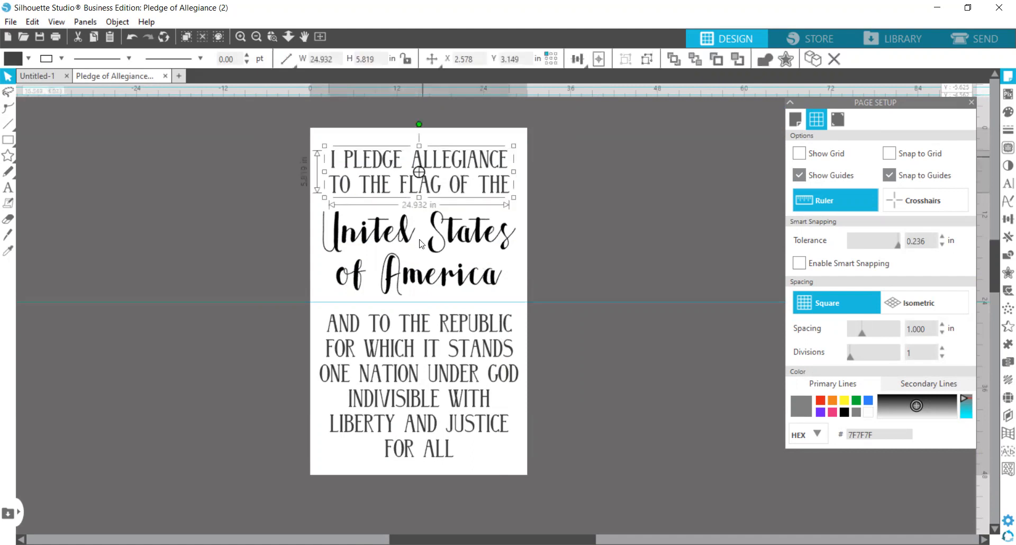
{"action": "left_click_drag", "start_coordinate": [290, 141], "coordinate": [471, 373]}
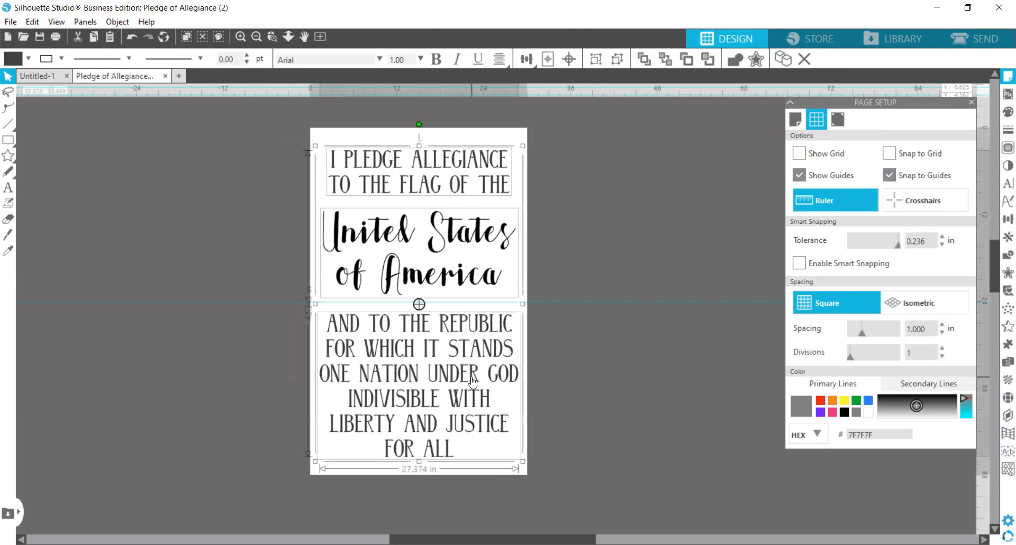
{"action": "key", "text": "i"}
{"action": "key", "text": "ctrl+g"}
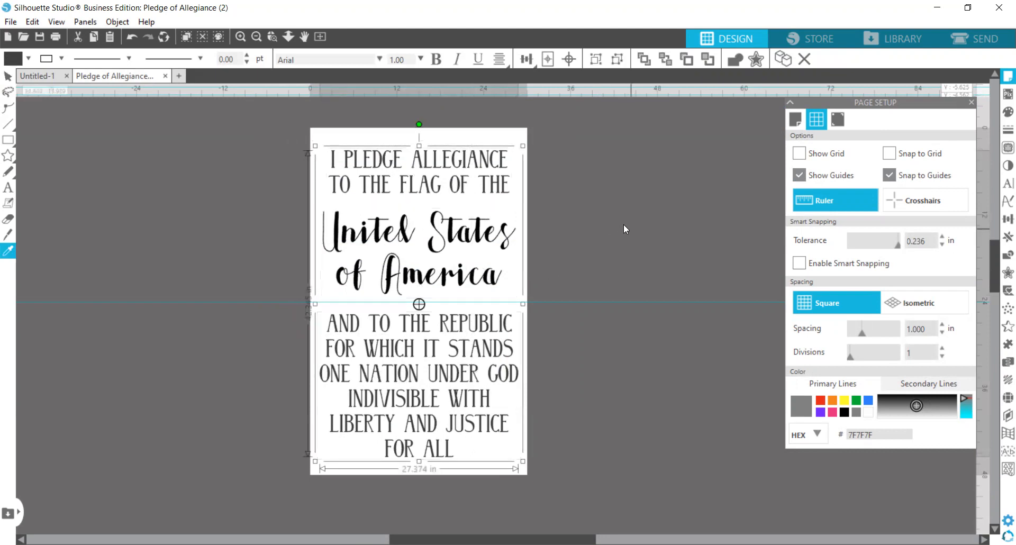
{"action": "left_click", "coordinate": [623, 223]}
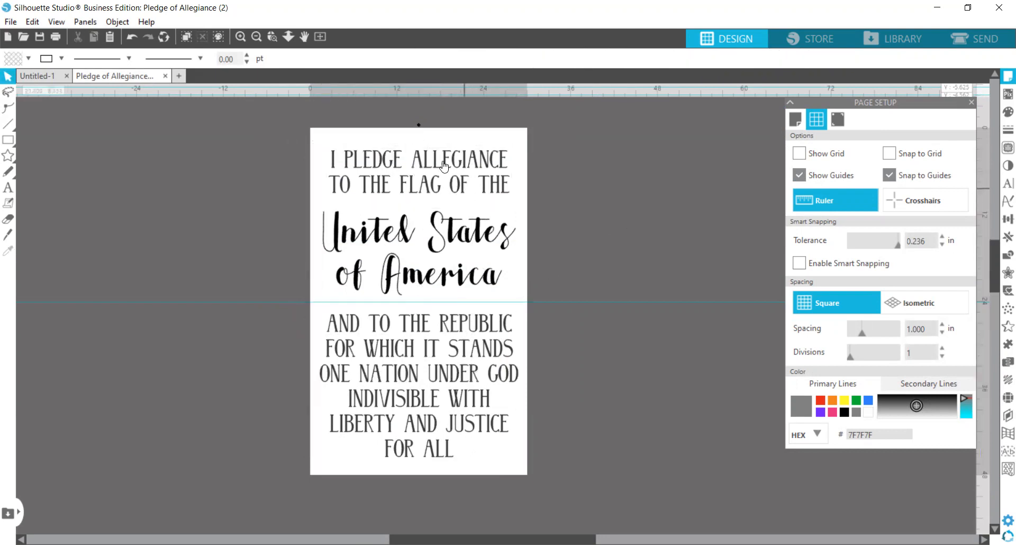
{"action": "left_click", "coordinate": [432, 135]}
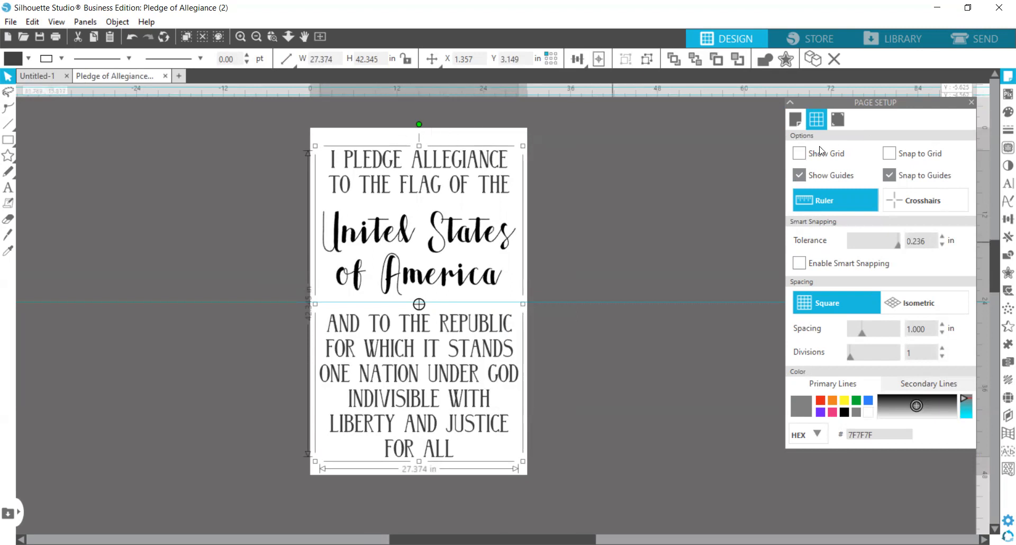
Show the grid and shift the grouped pledge text up on the page to about Y 2.77 in.
{"action": "left_click", "coordinate": [799, 154]}
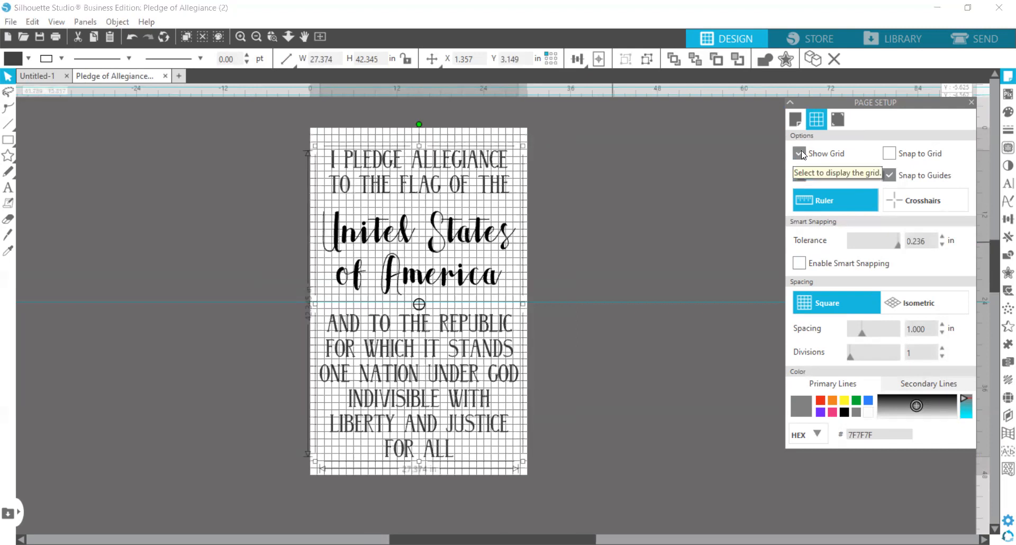
{"action": "left_click", "coordinate": [614, 148]}
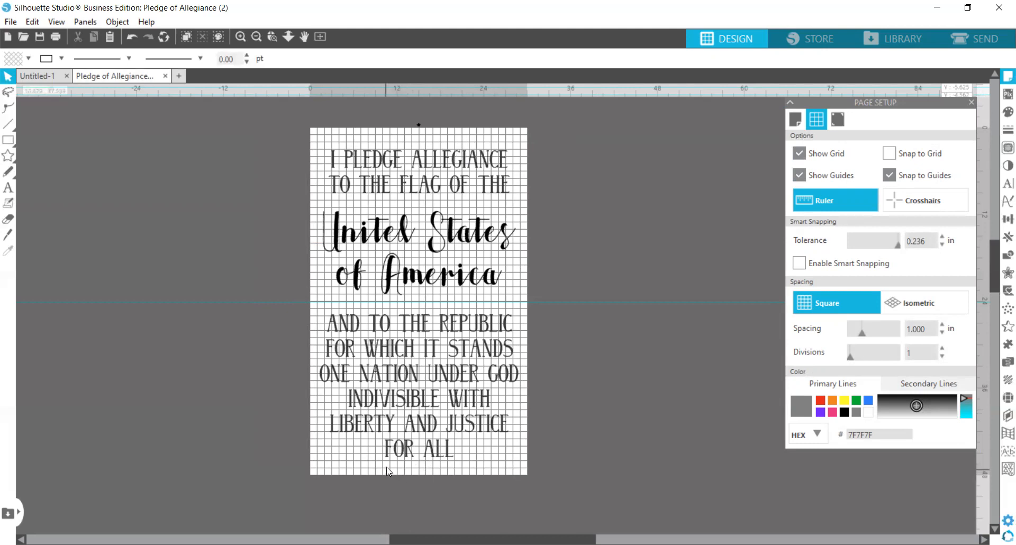
{"action": "left_click_drag", "start_coordinate": [402, 439], "coordinate": [403, 437]}
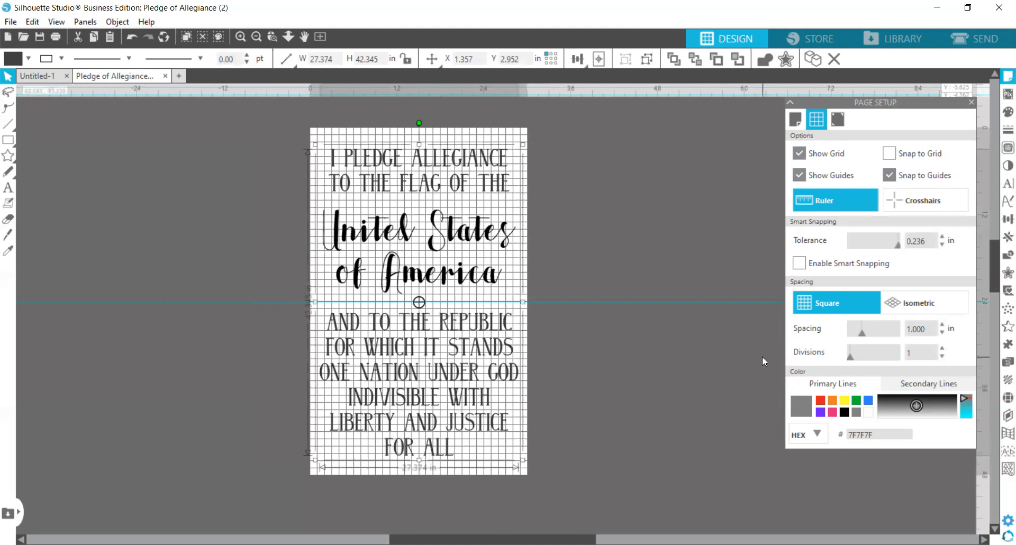
{"action": "key", "text": "Up"}
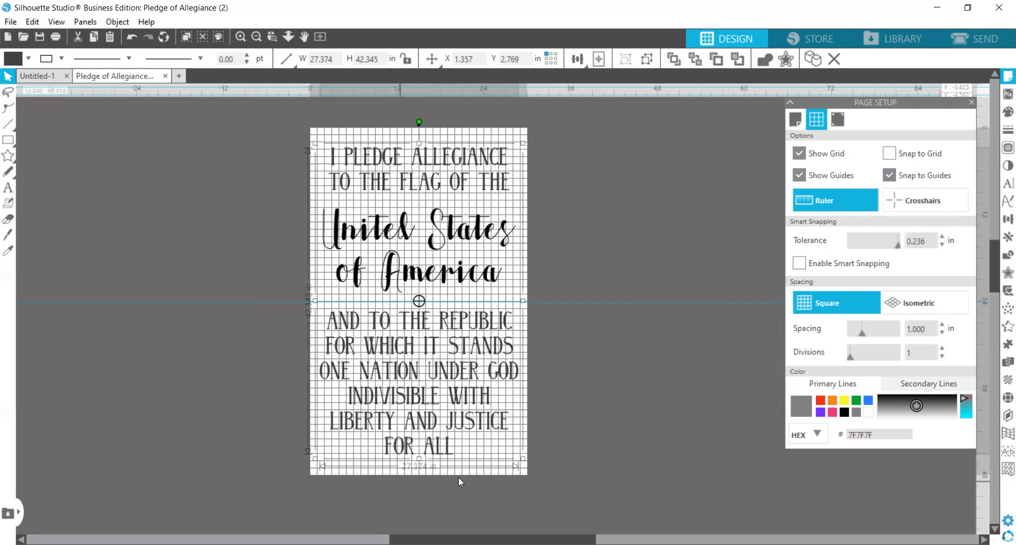
{"action": "left_click", "coordinate": [560, 468]}
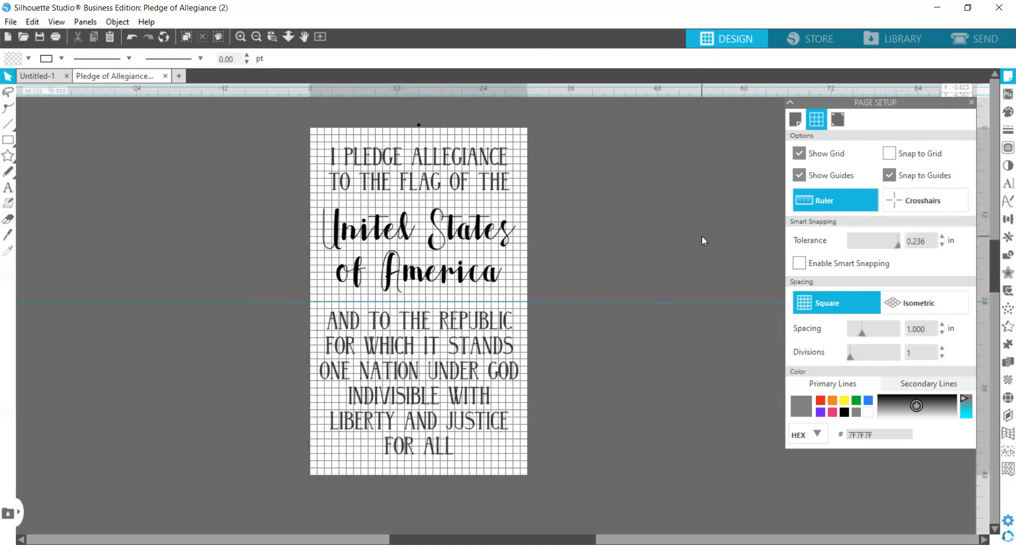
Hide the grid and nudge the grouped pledge text down to about Y 2.95 in.
{"action": "left_click", "coordinate": [412, 224]}
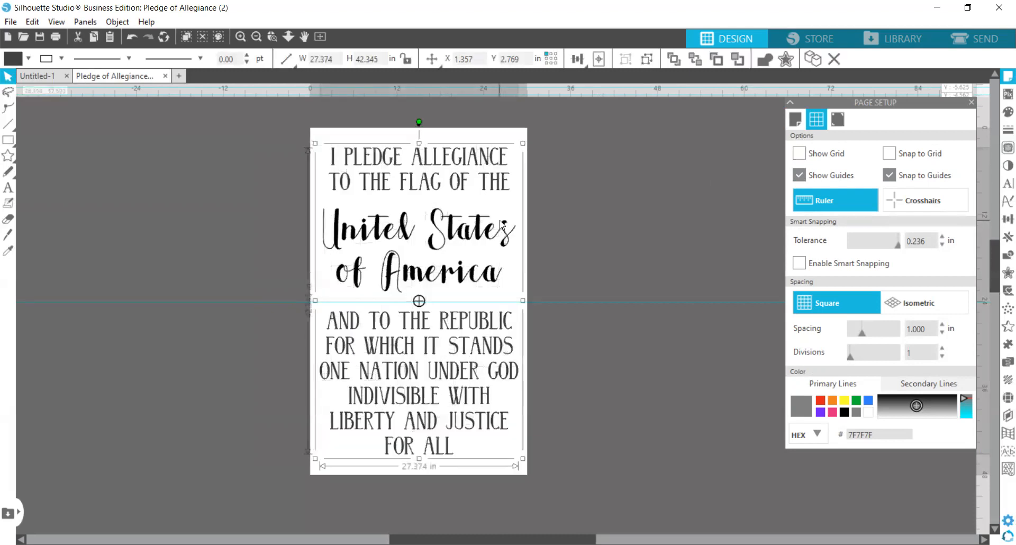
{"action": "left_click", "coordinate": [660, 198]}
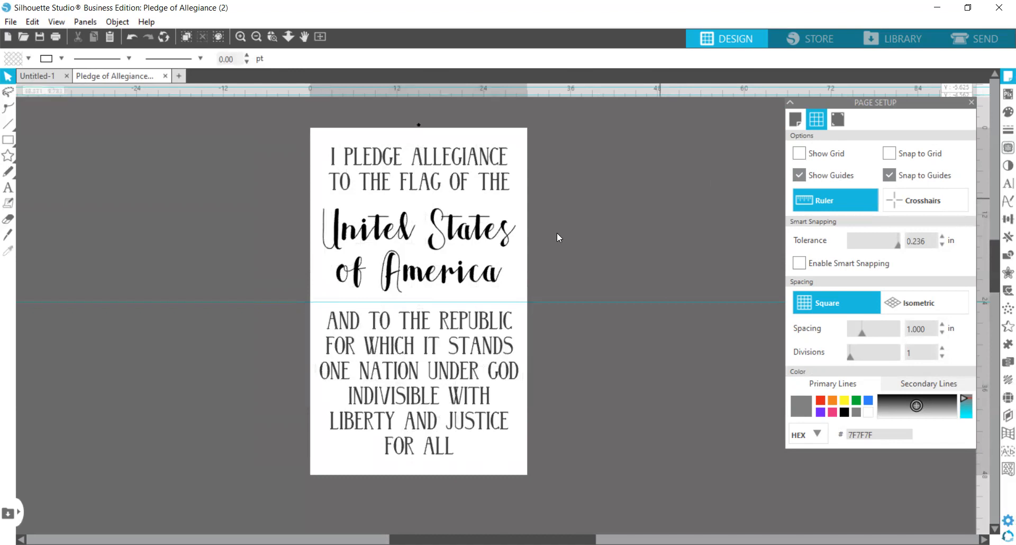
{"action": "left_click", "coordinate": [377, 239]}
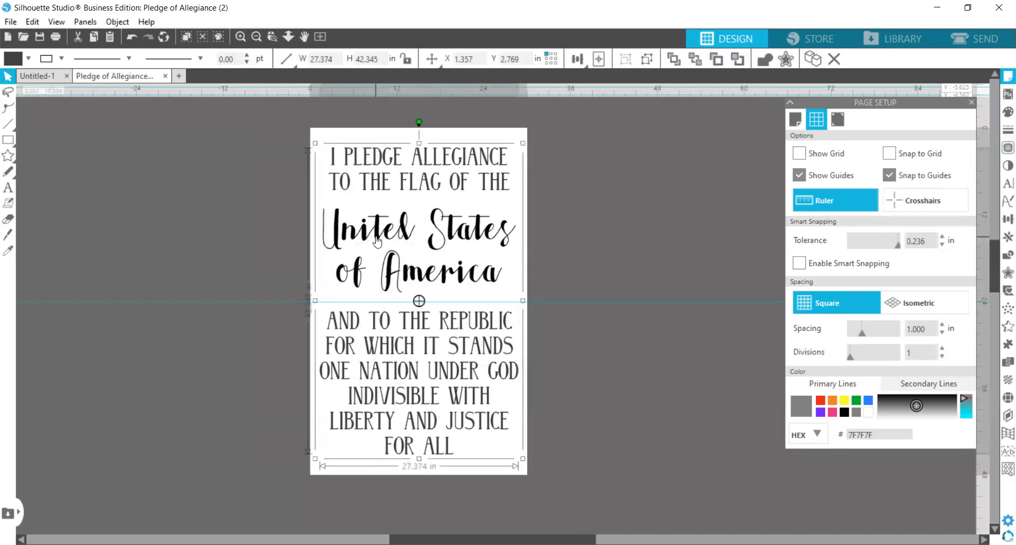
{"action": "key", "text": "g"}
{"action": "key", "text": "g"}
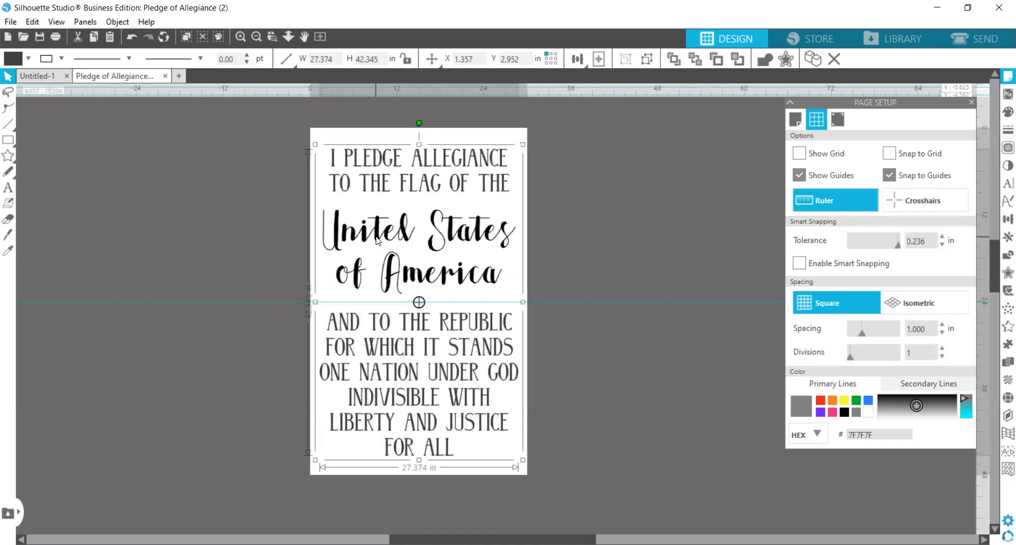
Place a vertical guide at X 15 in, through the middle of the page.
{"action": "left_click", "coordinate": [623, 174]}
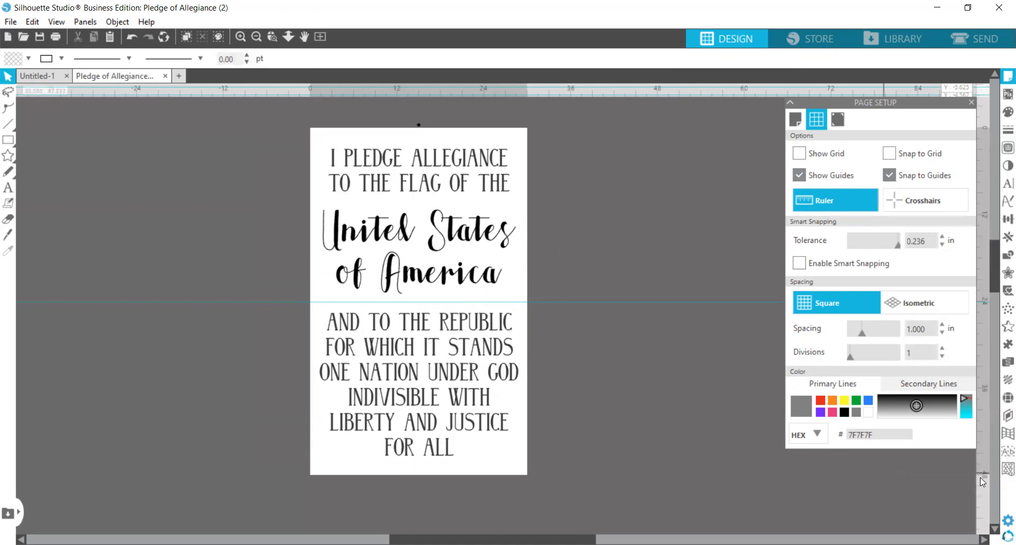
{"action": "left_click_drag", "start_coordinate": [977, 462], "coordinate": [419, 494]}
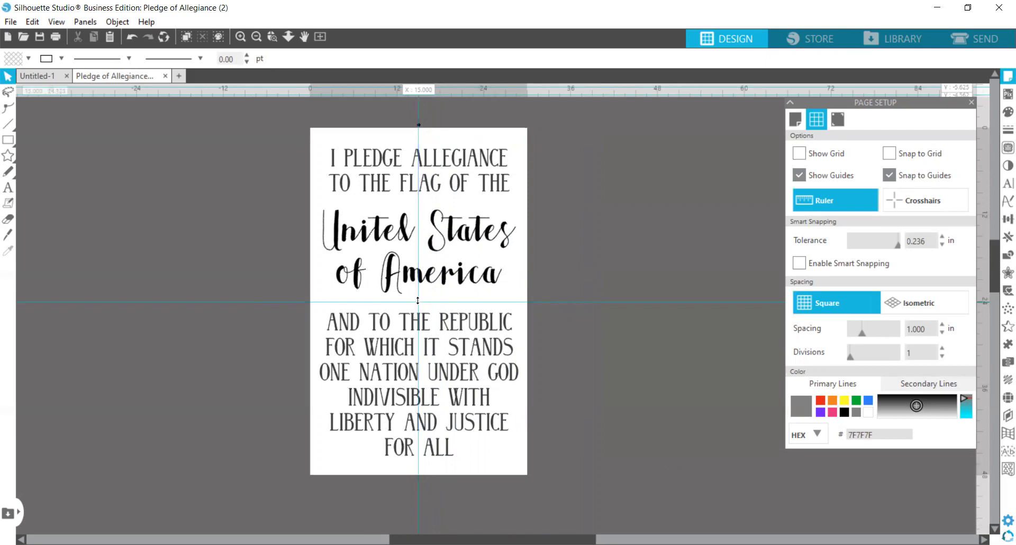
Add a text letter X in the empty area beside the page and enlarge it to about 1.04 × 2.60 in.
{"action": "left_click", "coordinate": [8, 188]}
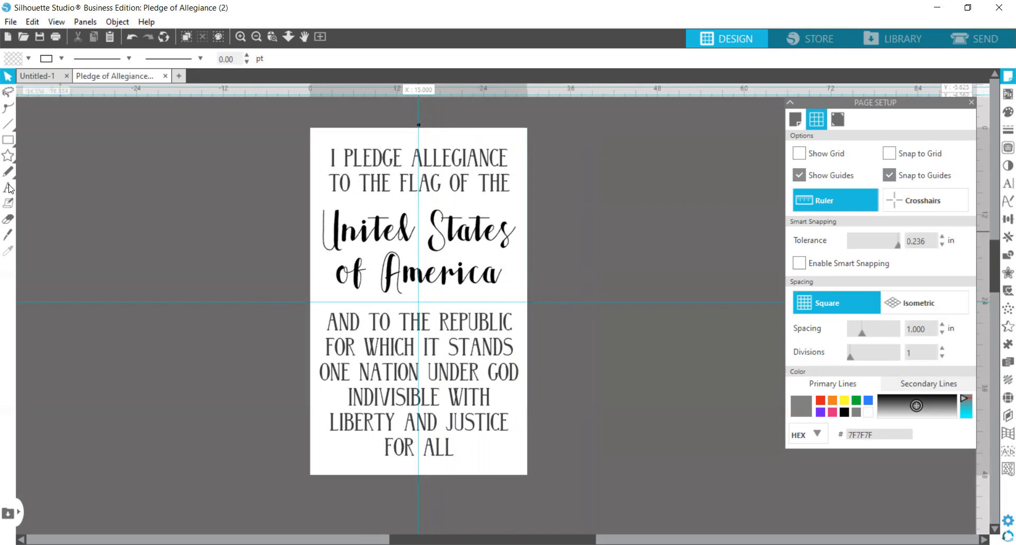
{"action": "left_click", "coordinate": [113, 227]}
{"action": "left_click", "coordinate": [120, 228]}
{"action": "left_click", "coordinate": [113, 226]}
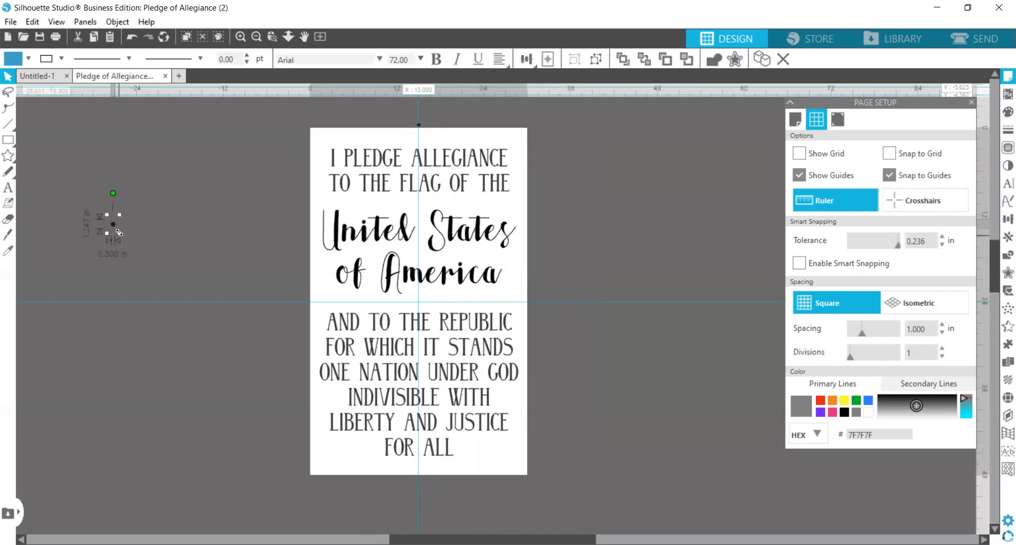
{"action": "left_click_drag", "start_coordinate": [118, 232], "coordinate": [124, 238]}
{"action": "left_click", "coordinate": [142, 240]}
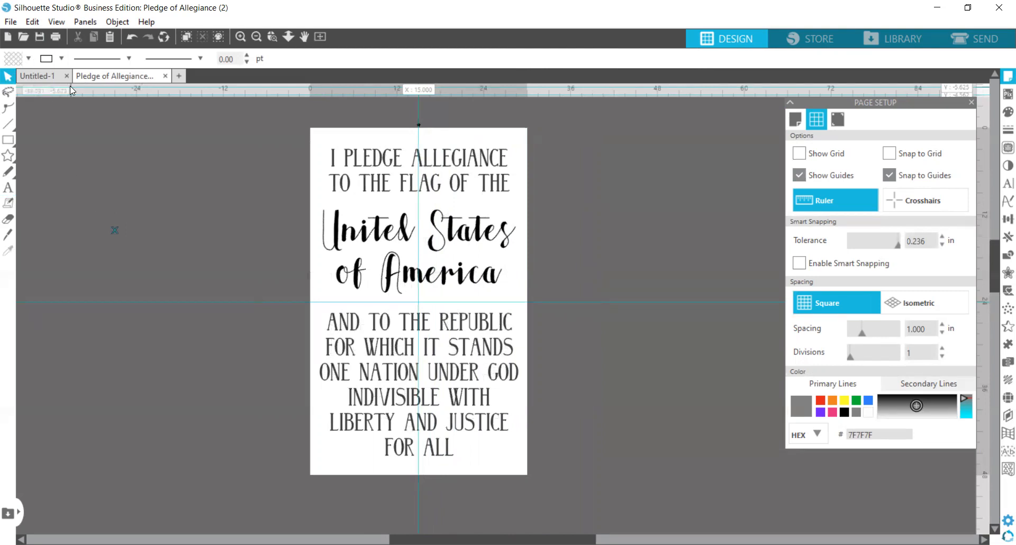
Fill the X text mark with black.
{"action": "left_click", "coordinate": [26, 59]}
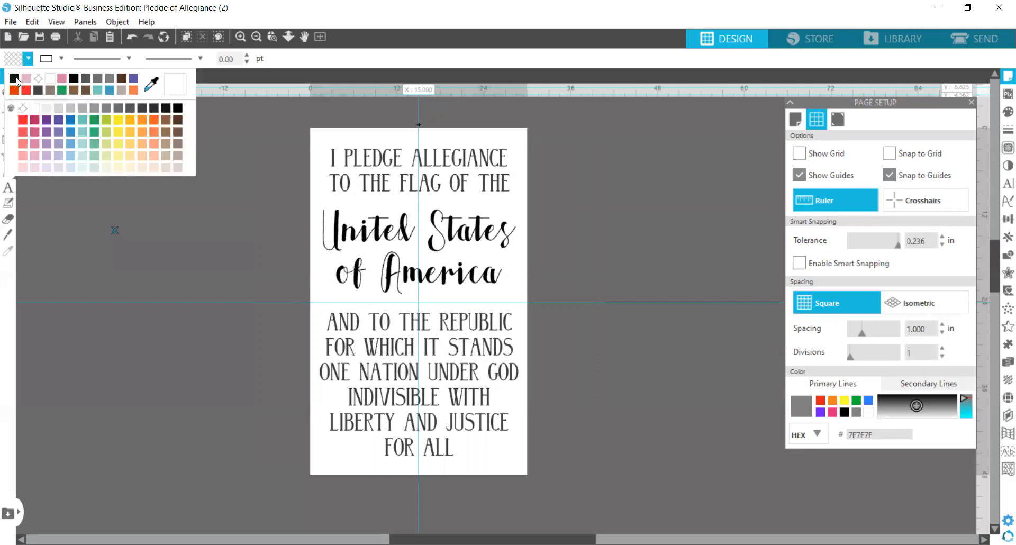
{"action": "left_click", "coordinate": [17, 79]}
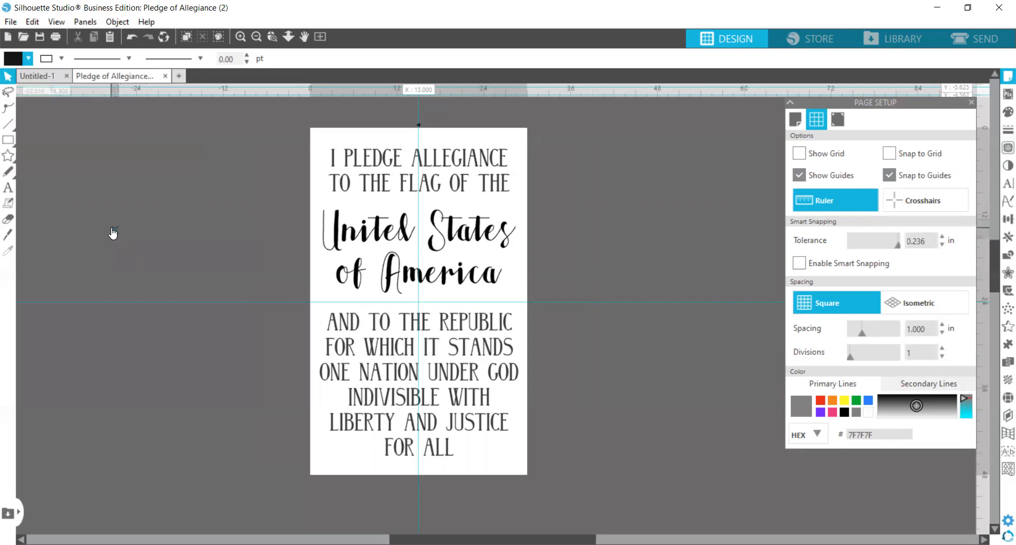
{"action": "left_click", "coordinate": [115, 230]}
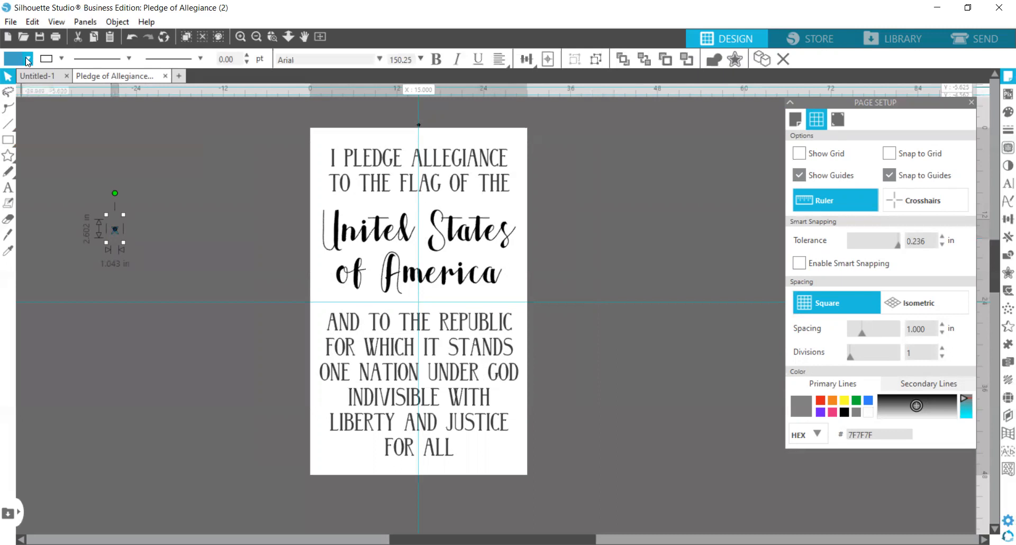
{"action": "left_click", "coordinate": [27, 59]}
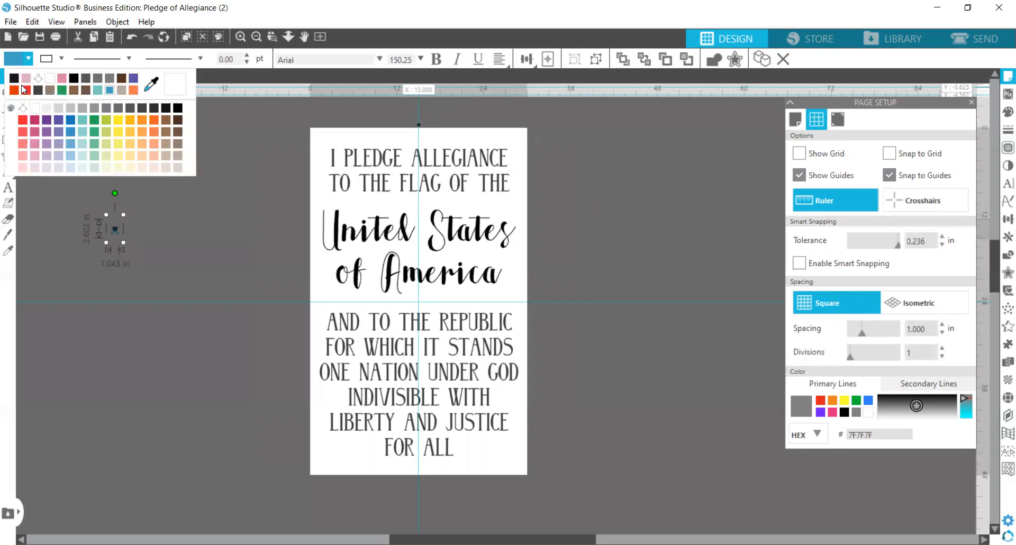
{"action": "left_click", "coordinate": [129, 271]}
Center the X mark on the intersection of the two guides, and turn off snapping to guides.
{"action": "left_click_drag", "start_coordinate": [116, 233], "coordinate": [423, 305]}
{"action": "key", "text": "Escape"}
{"action": "left_click", "coordinate": [271, 35]}
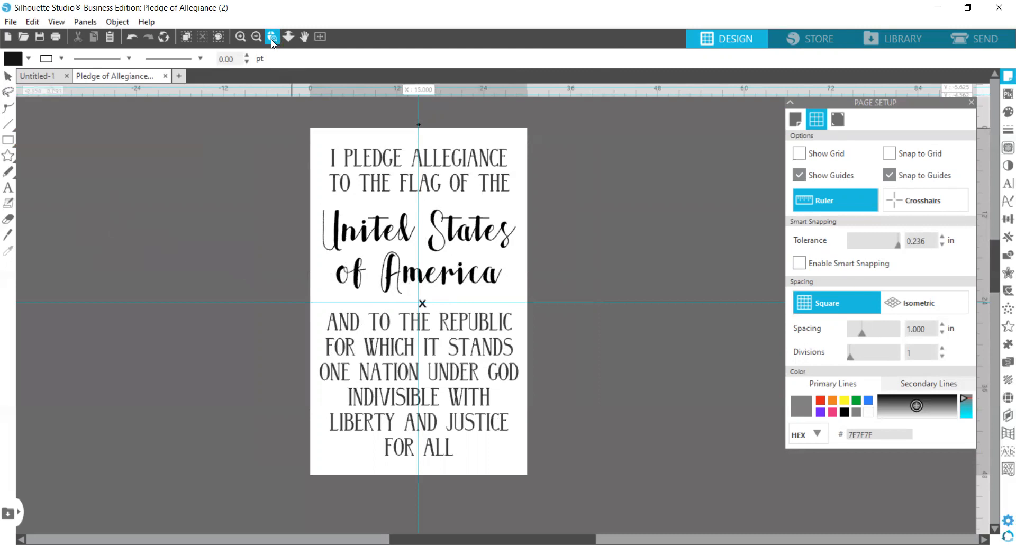
{"action": "left_click", "coordinate": [456, 330]}
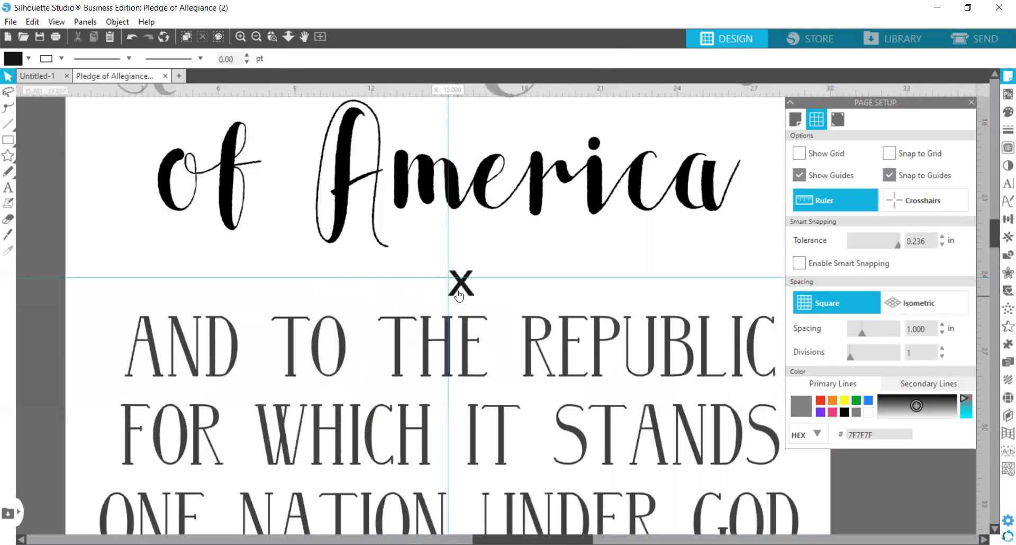
{"action": "left_click_drag", "start_coordinate": [460, 286], "coordinate": [444, 280]}
{"action": "left_click", "coordinate": [664, 218]}
{"action": "left_click", "coordinate": [889, 175]}
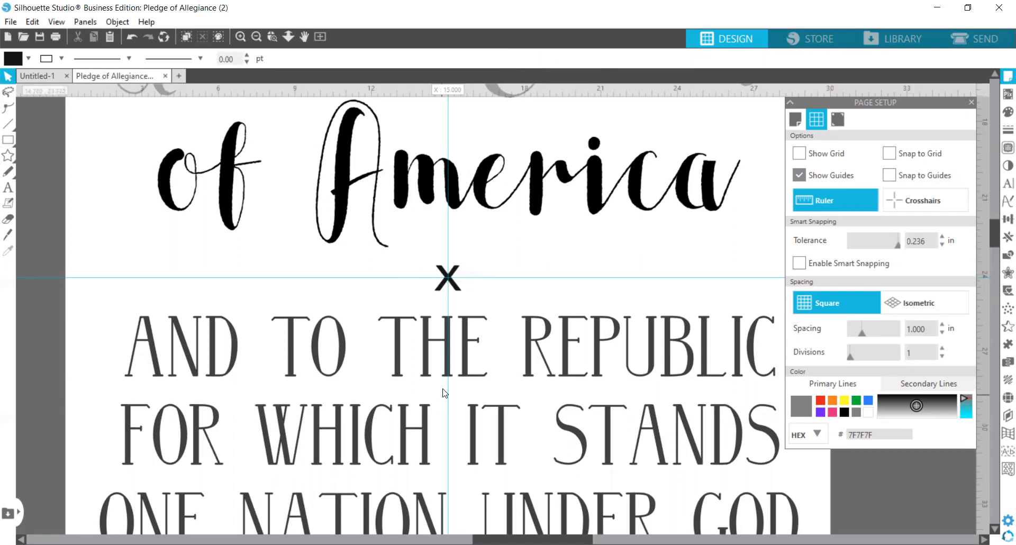
Duplicate the X mark directly beside the original and reselect the one on the guide intersection.
{"action": "left_click", "coordinate": [447, 285]}
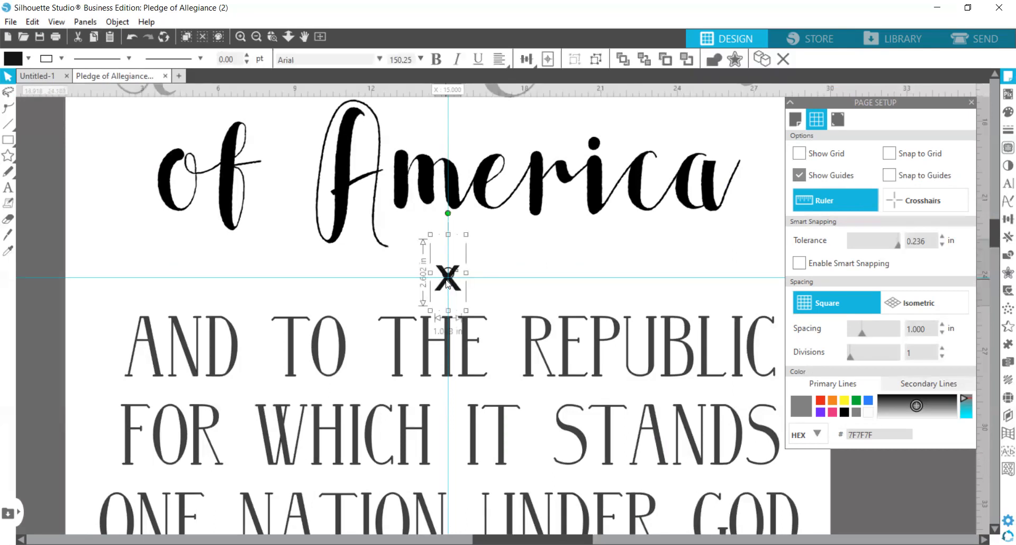
{"action": "key", "text": "i"}
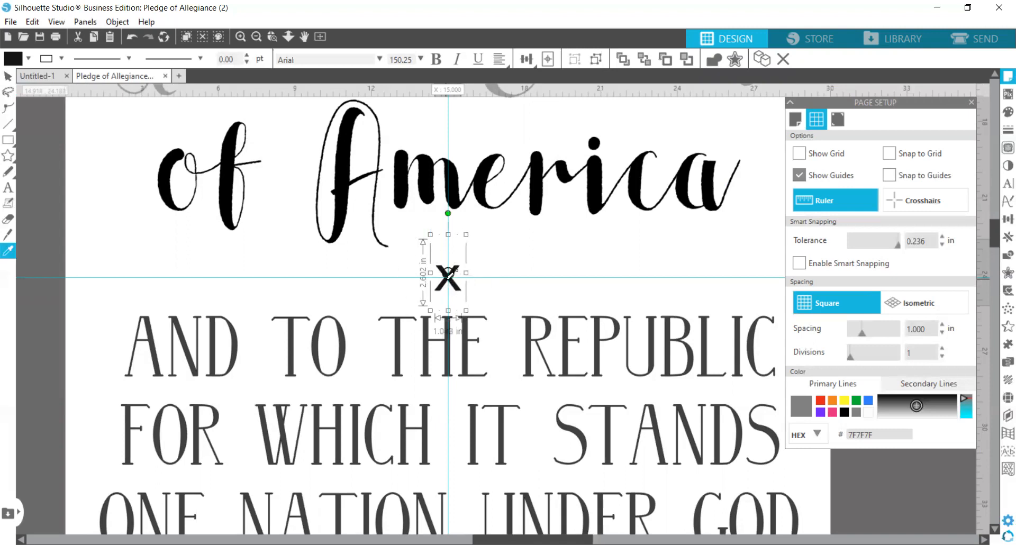
{"action": "key", "text": "ctrl+d"}
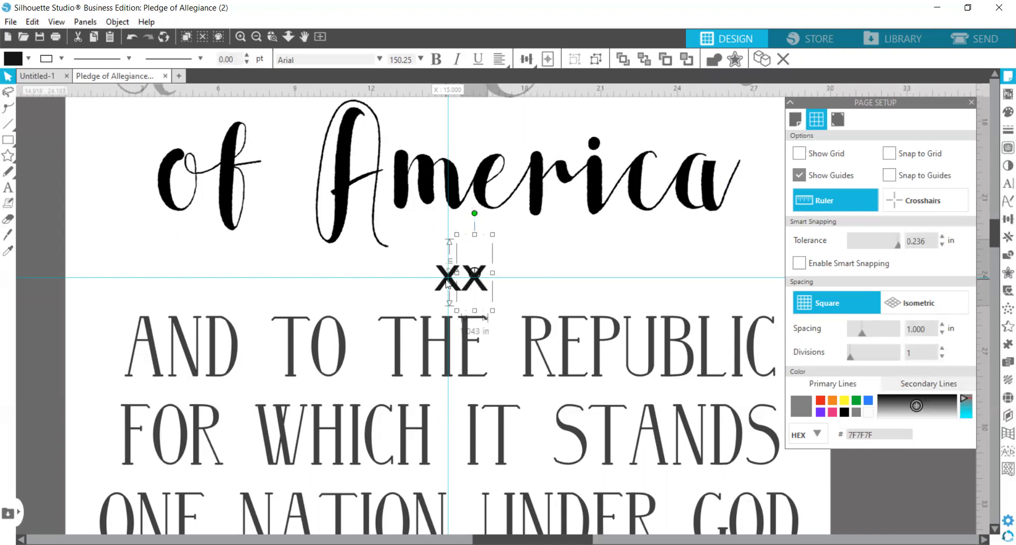
{"action": "key", "text": "i"}
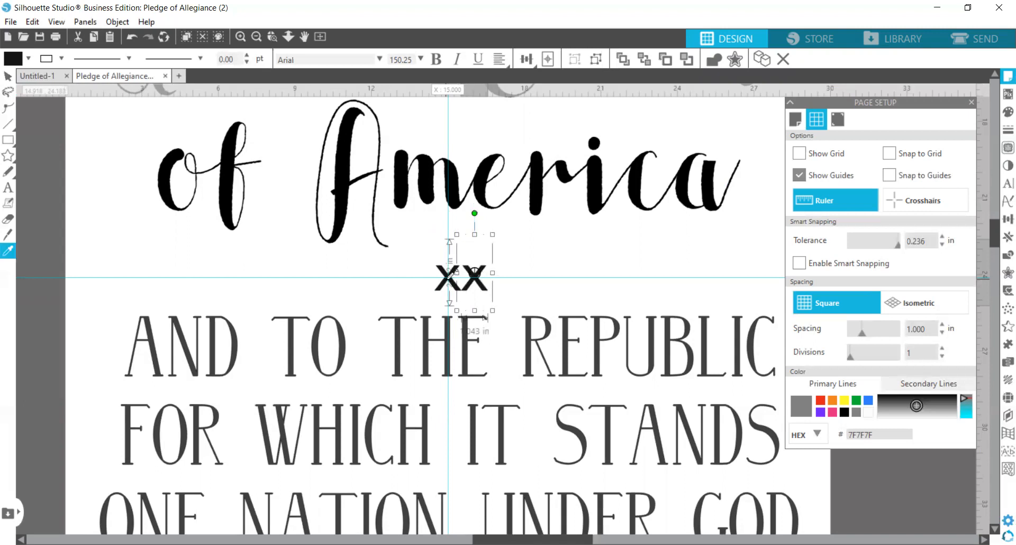
{"action": "left_click", "coordinate": [450, 275]}
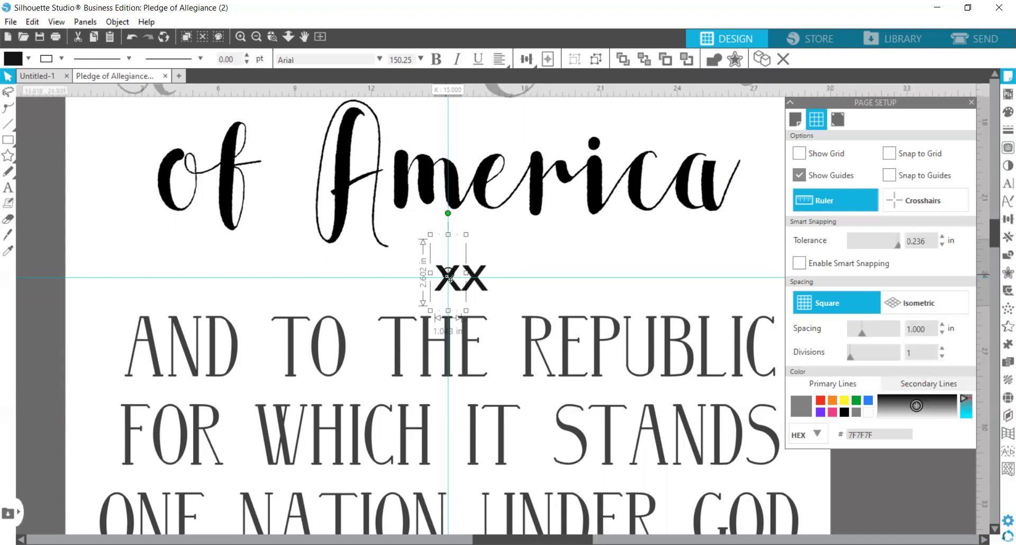
{"action": "left_click", "coordinate": [130, 36]}
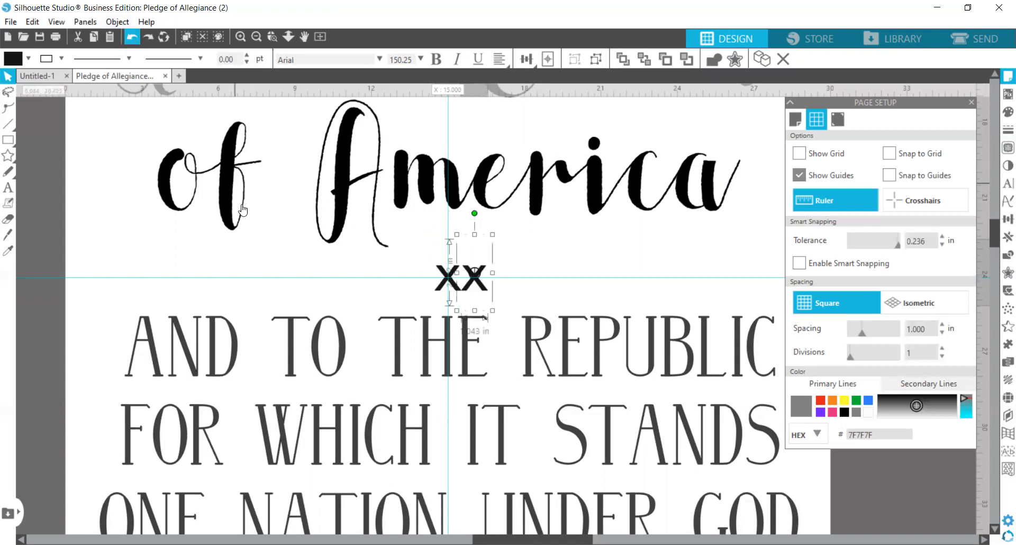
{"action": "left_click", "coordinate": [448, 284]}
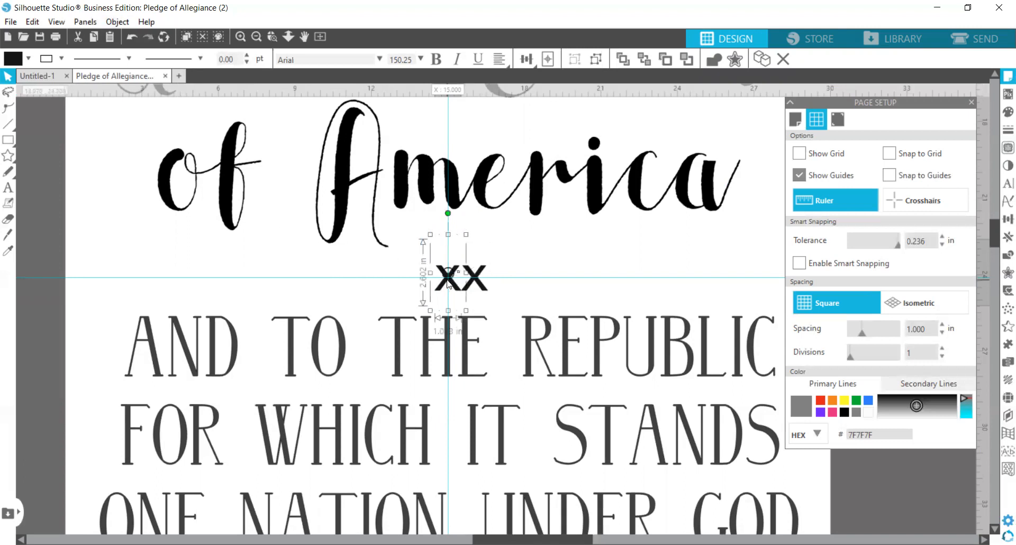
Place a copy of the X mark on the horizontal guide above the word AND, at about X 3.2 in.
{"action": "left_click_drag", "start_coordinate": [448, 284], "coordinate": [147, 283]}
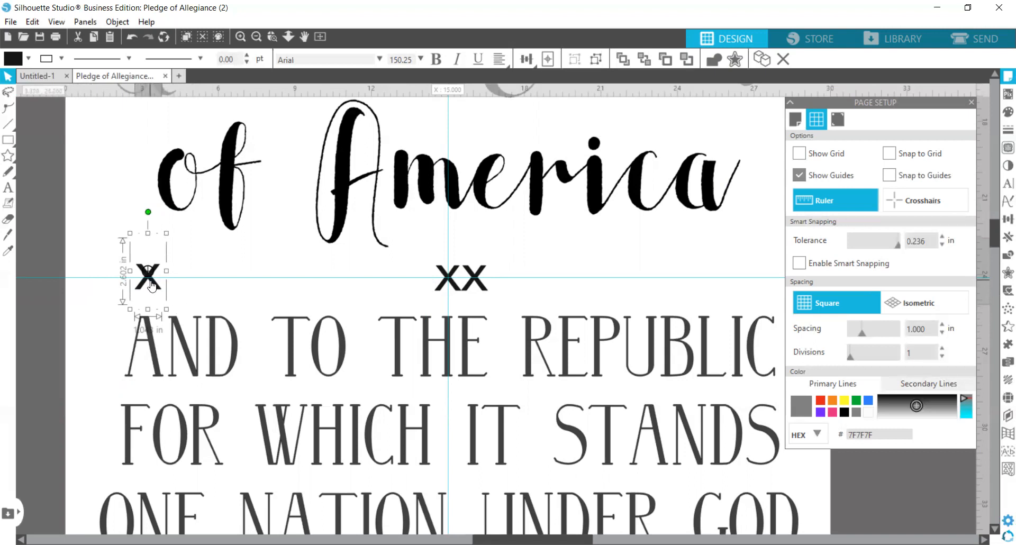
{"action": "left_click_drag", "start_coordinate": [152, 285], "coordinate": [151, 287]}
{"action": "left_click", "coordinate": [202, 295]}
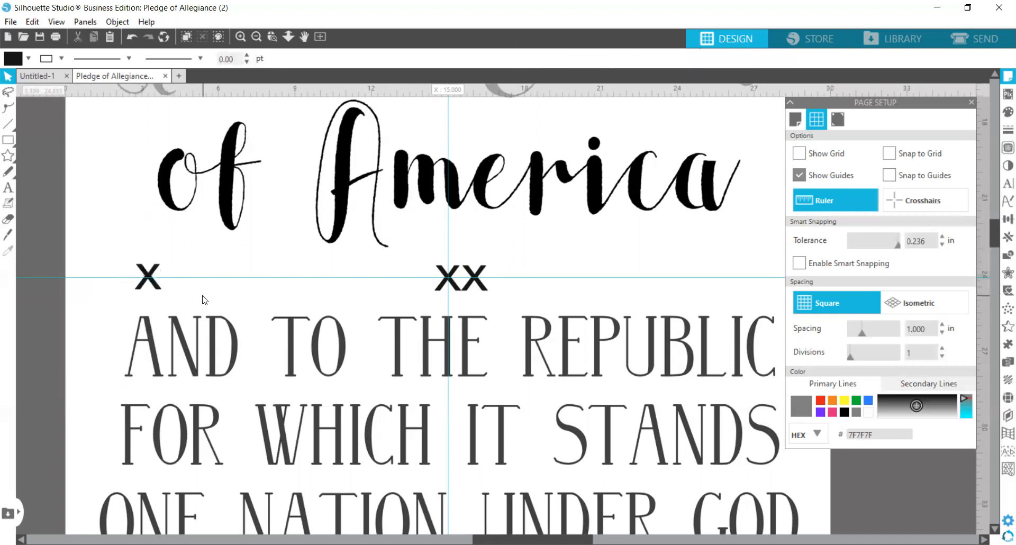
{"action": "left_click", "coordinate": [147, 287]}
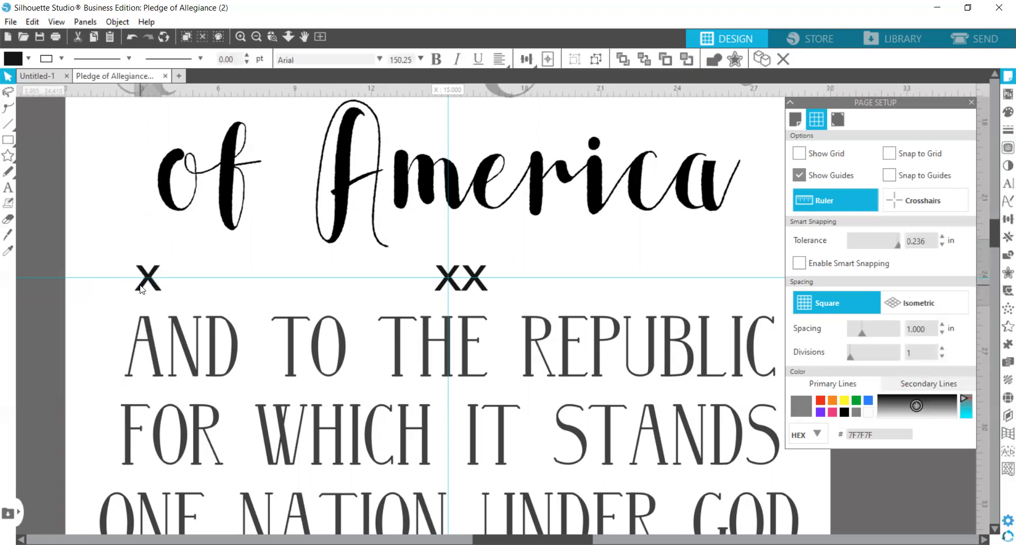
Move the X copy beside the centre mark along the horizontal guide to above the end of REPUBLIC, at about X 27.2 in.
{"action": "left_click", "coordinate": [265, 303]}
{"action": "left_click_drag", "start_coordinate": [480, 285], "coordinate": [766, 288]}
{"action": "left_click", "coordinate": [672, 258]}
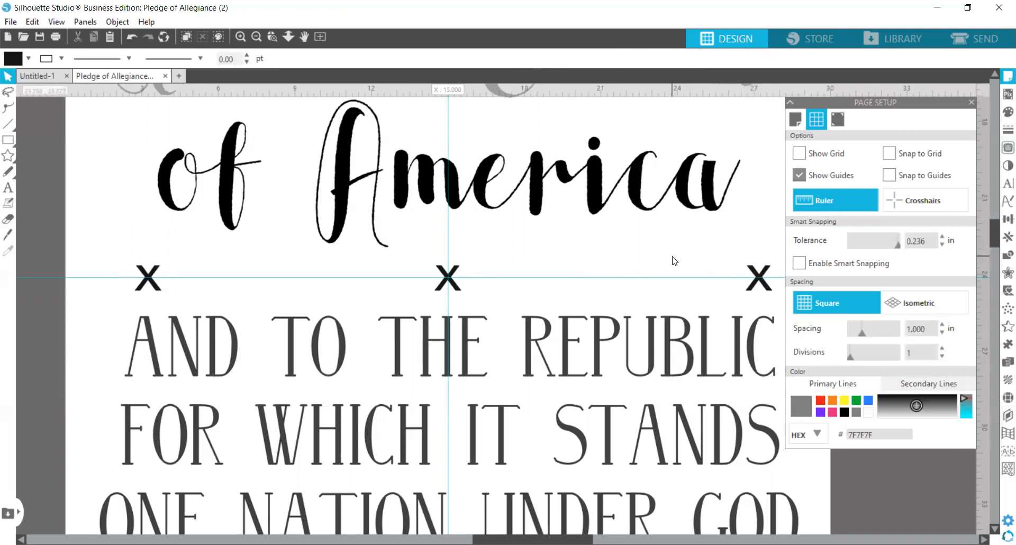
Close the page setup options and scale the centre X mark down slightly from its upper-left corner.
{"action": "left_click", "coordinate": [972, 101]}
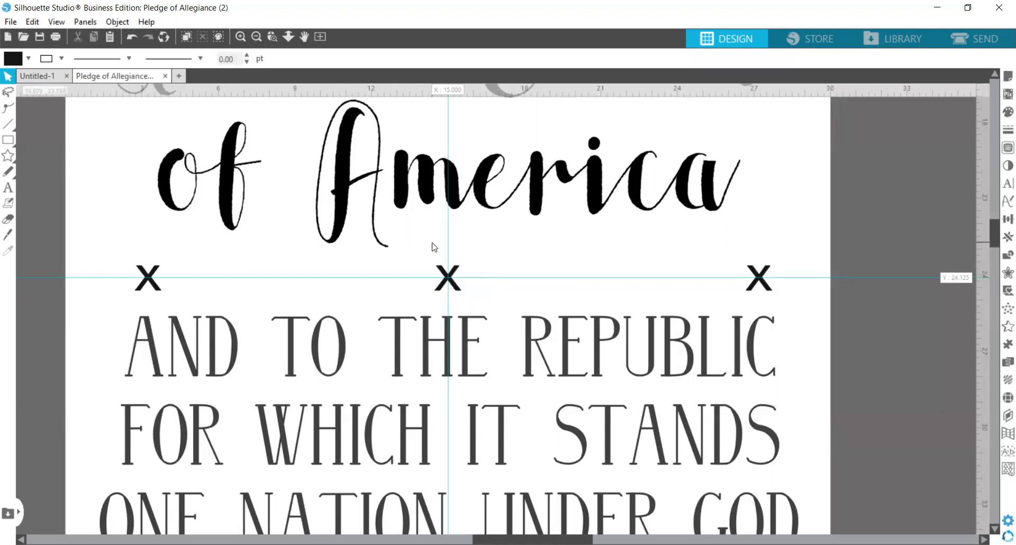
{"action": "left_click", "coordinate": [449, 288]}
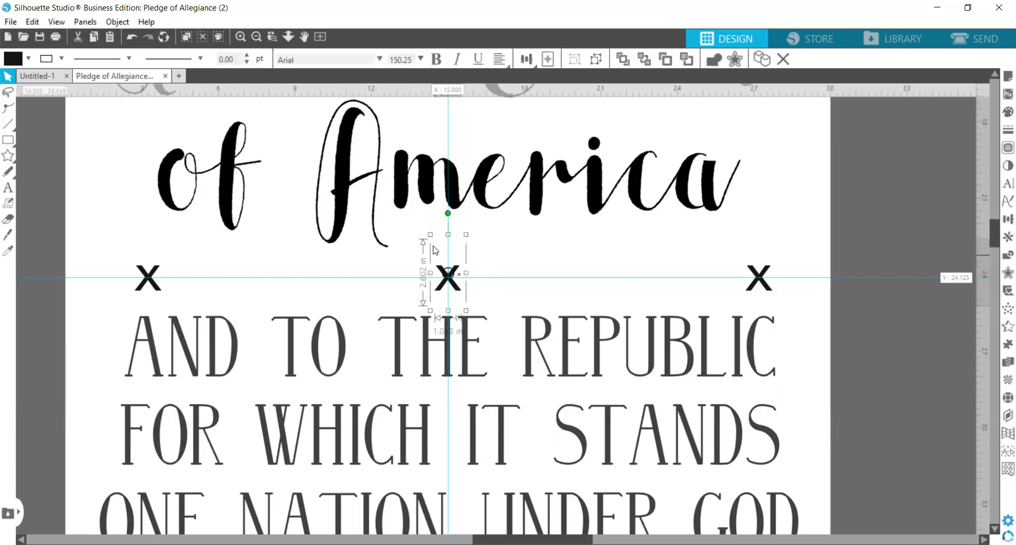
{"action": "left_click_drag", "start_coordinate": [429, 234], "coordinate": [434, 243]}
{"action": "left_click", "coordinate": [474, 294]}
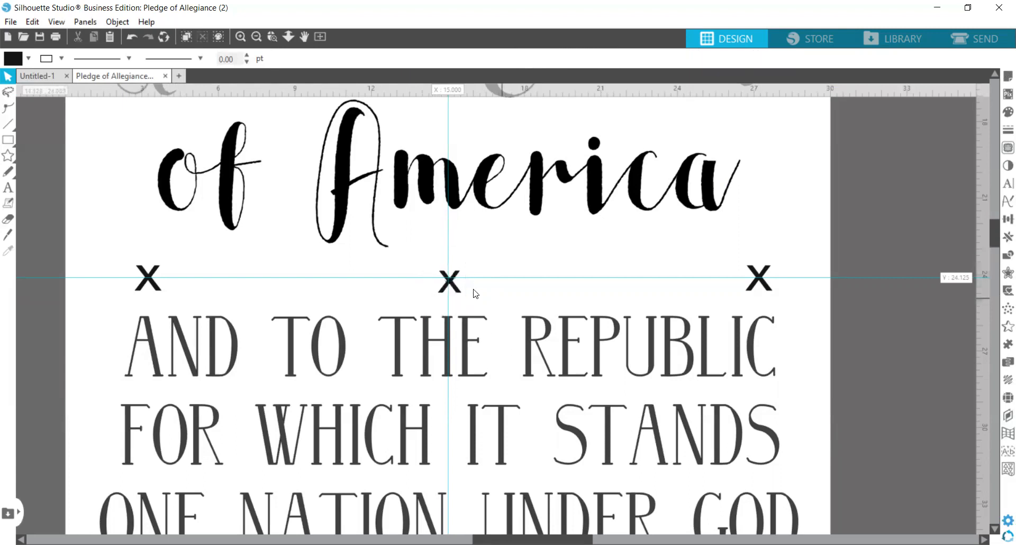
Nudge the centre X mark up and slightly left so it sits on the guide intersection.
{"action": "left_click", "coordinate": [449, 279]}
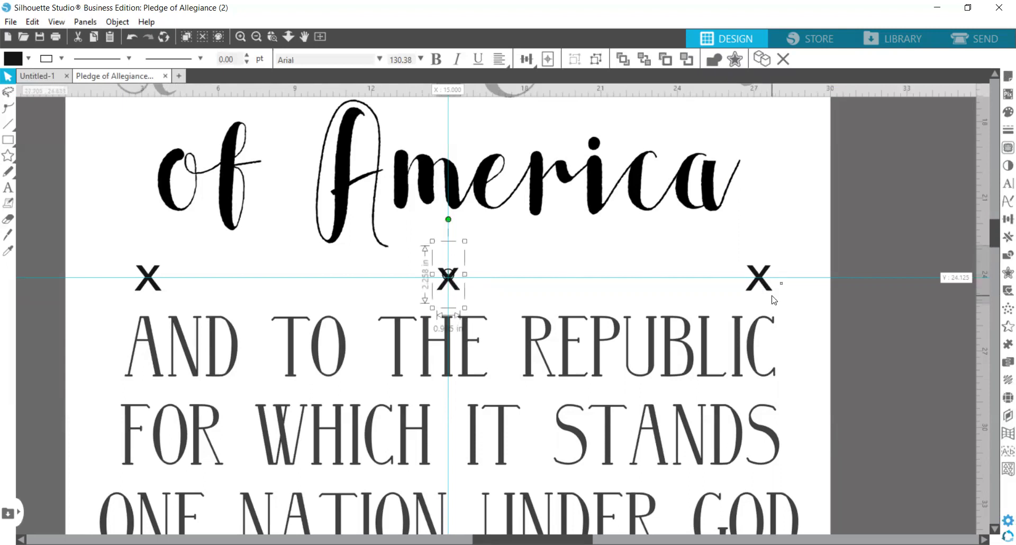
{"action": "left_click", "coordinate": [662, 258]}
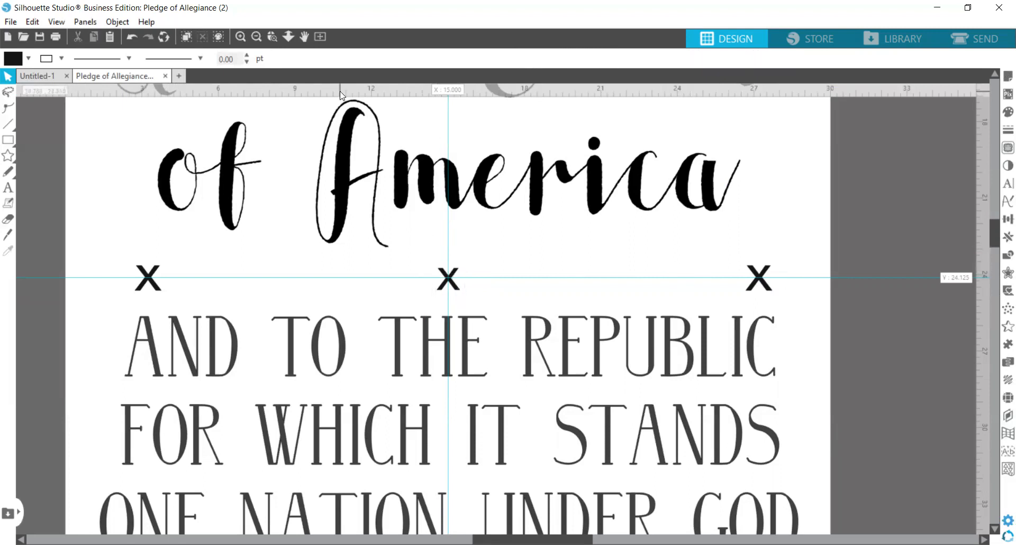
Draw a narrow downward-pointing arrow shape, about 0.98 × 3.84 in, in the empty area left of the page.
{"action": "left_click", "coordinate": [255, 35]}
{"action": "left_click", "coordinate": [255, 35]}
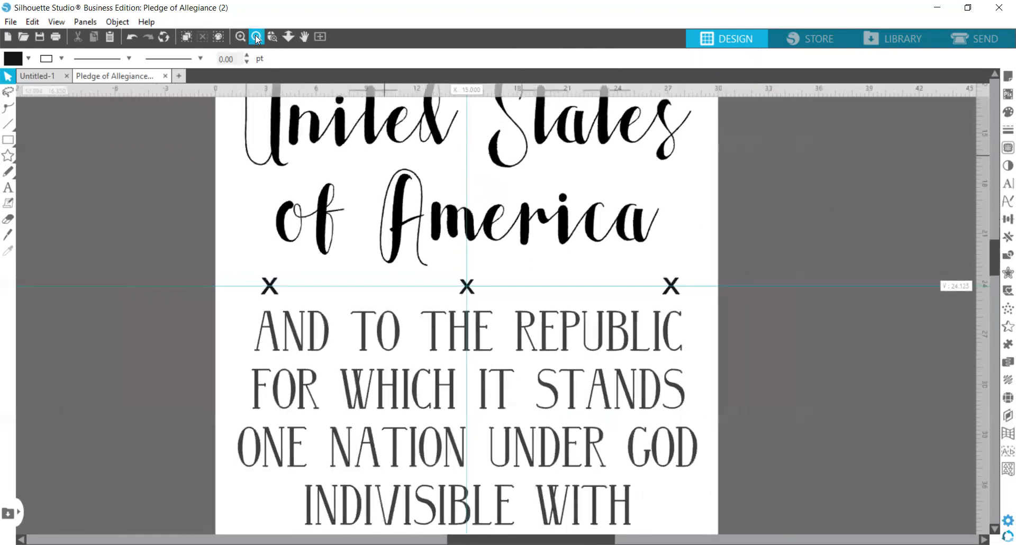
{"action": "left_click", "coordinate": [255, 35]}
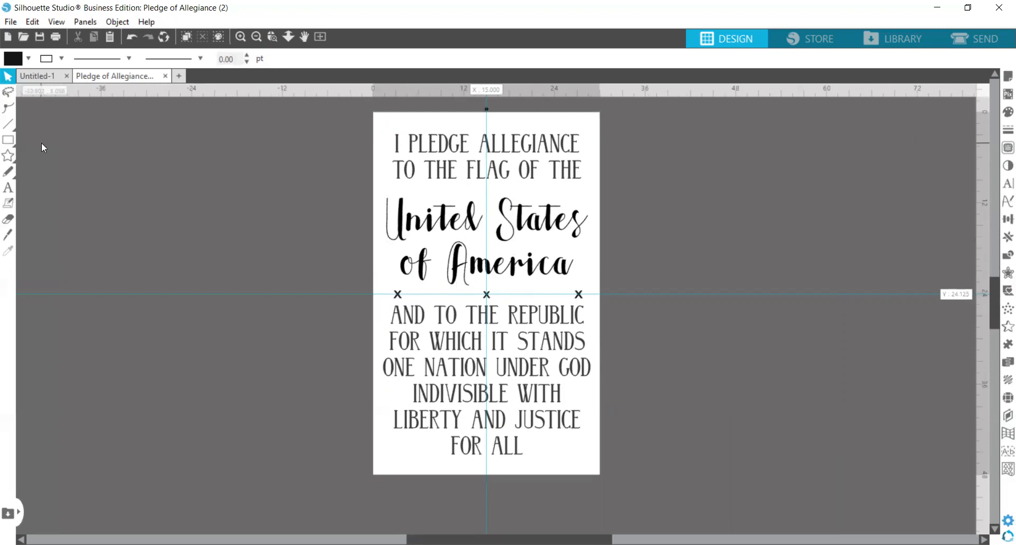
{"action": "left_click", "coordinate": [11, 161]}
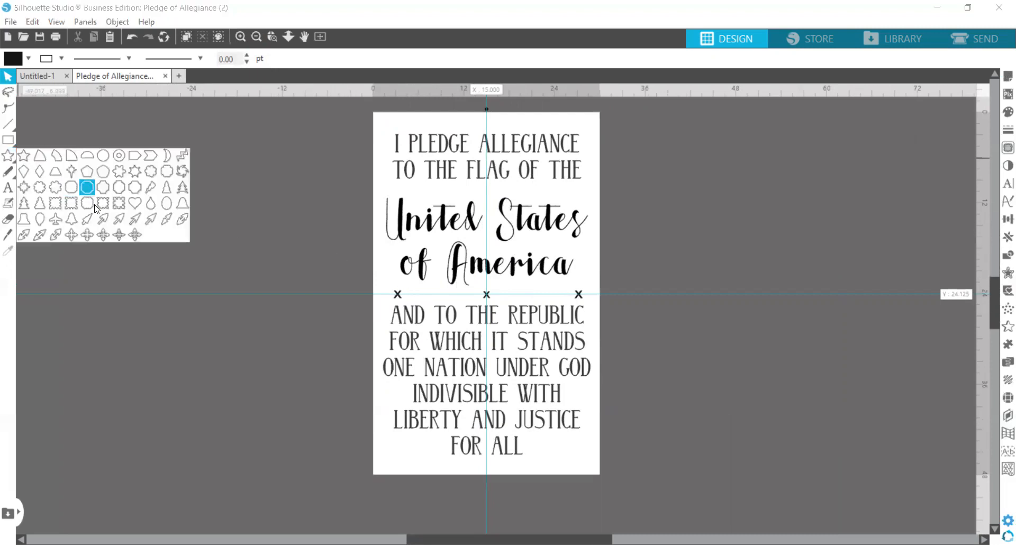
{"action": "left_click", "coordinate": [135, 218]}
{"action": "left_click_drag", "start_coordinate": [243, 193], "coordinate": [245, 215]}
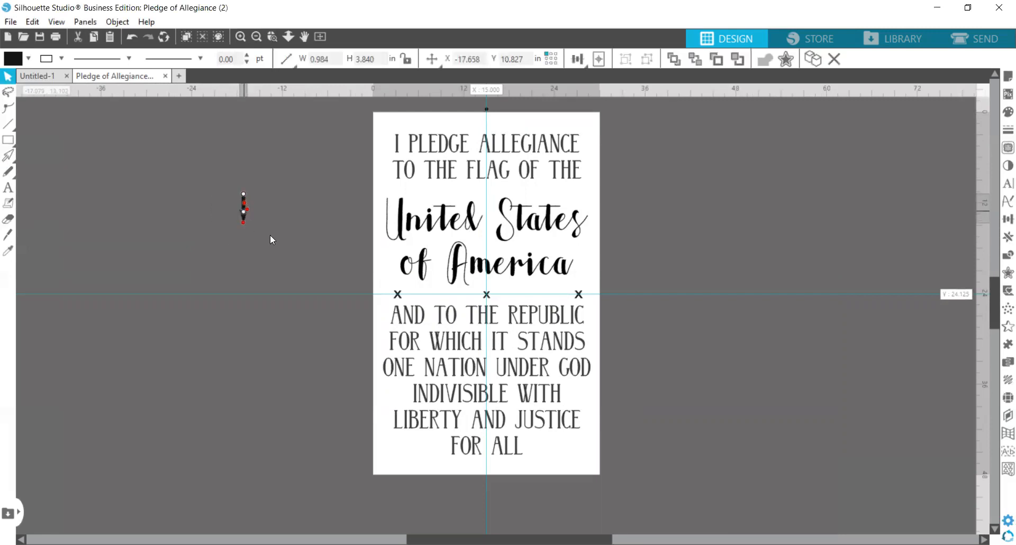
Duplicate the arrow and place the copy on the vertical guide at the page's bottom edge, below FOR ALL.
{"action": "left_click", "coordinate": [244, 210]}
{"action": "key", "text": "i"}
{"action": "key", "text": "ctrl+z"}
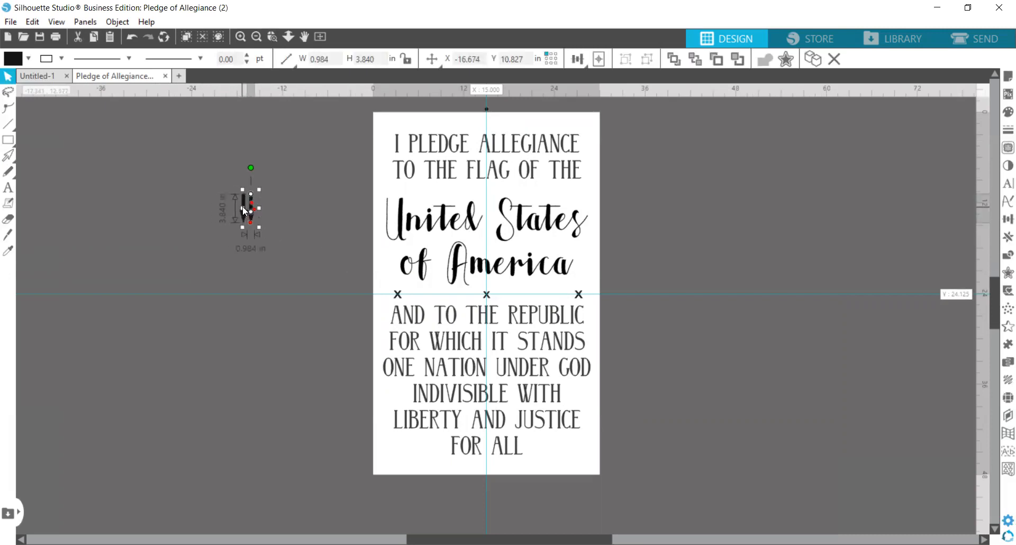
{"action": "left_click", "coordinate": [275, 224]}
{"action": "left_click_drag", "start_coordinate": [255, 218], "coordinate": [270, 253]}
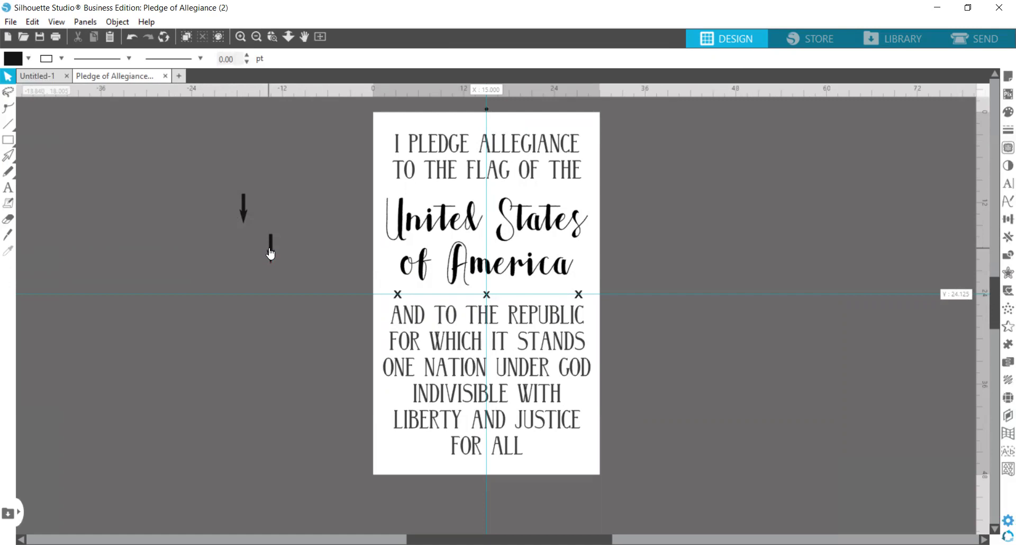
{"action": "left_click_drag", "start_coordinate": [270, 254], "coordinate": [487, 470]}
{"action": "left_click", "coordinate": [516, 459]}
Rotate the original arrow by 180° and place it near the vertical guide at the page's top edge.
{"action": "left_click", "coordinate": [245, 207]}
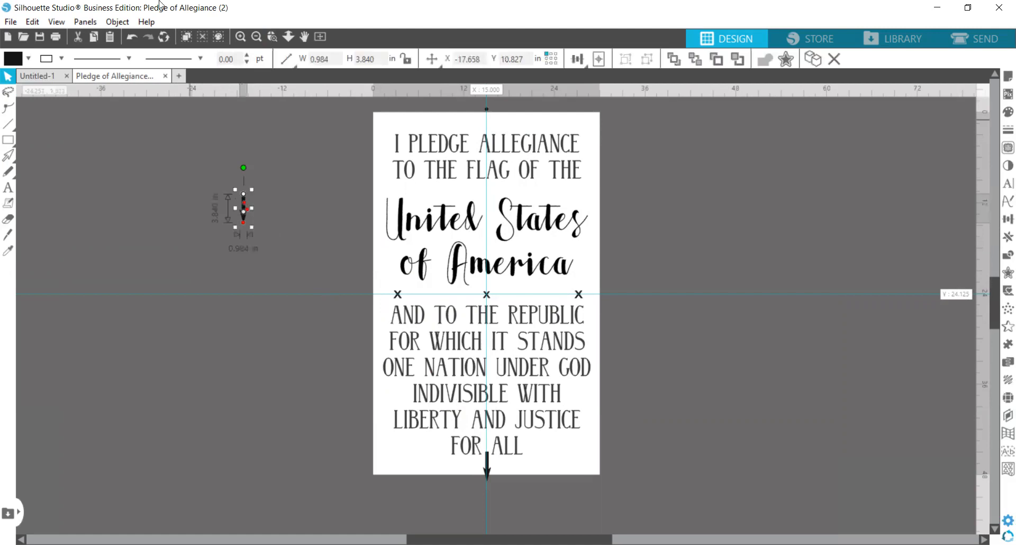
{"action": "left_click", "coordinate": [117, 21]}
{"action": "mouse_move", "coordinate": [163, 81]}
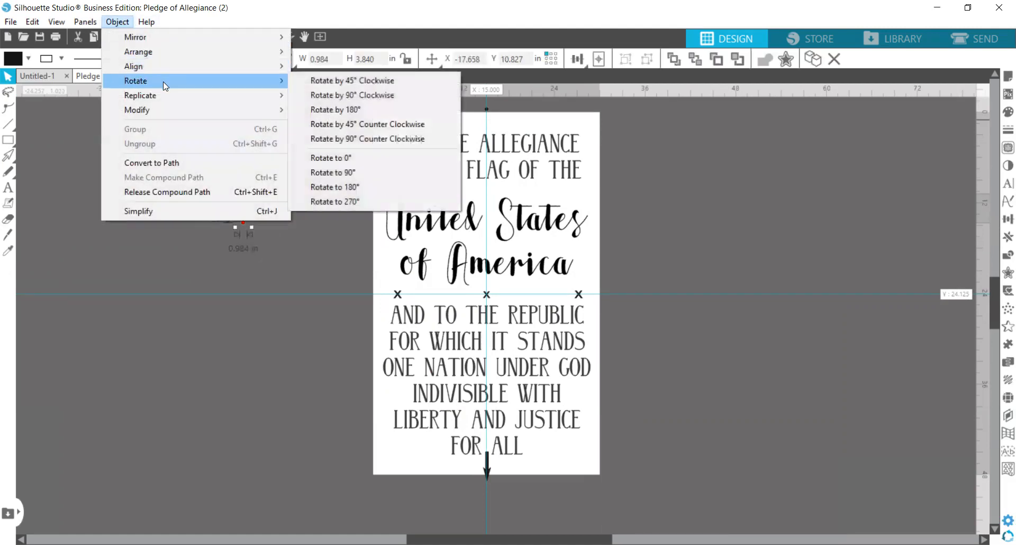
{"action": "left_click", "coordinate": [316, 110]}
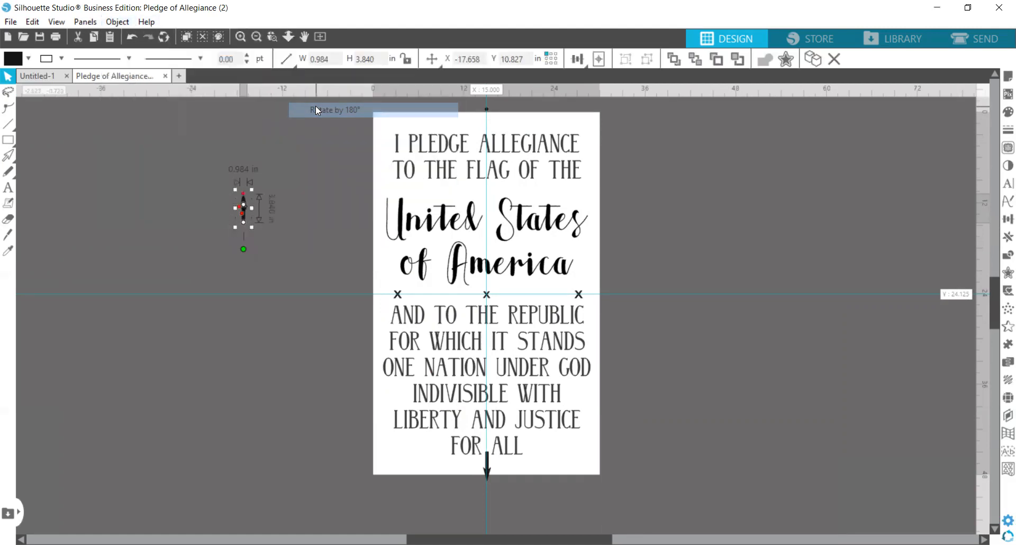
{"action": "left_click", "coordinate": [161, 205]}
{"action": "left_click_drag", "start_coordinate": [242, 222], "coordinate": [488, 139]}
{"action": "left_click", "coordinate": [262, 433]}
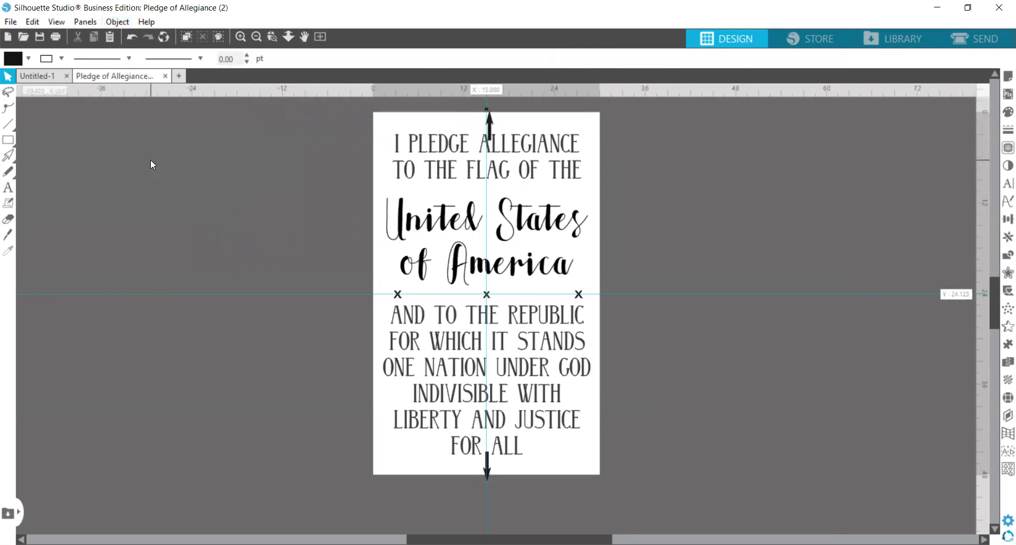
Scale the downward arrow below FOR ALL from its corner to roughly a third of its size, fully inside the page.
{"action": "left_click", "coordinate": [271, 38]}
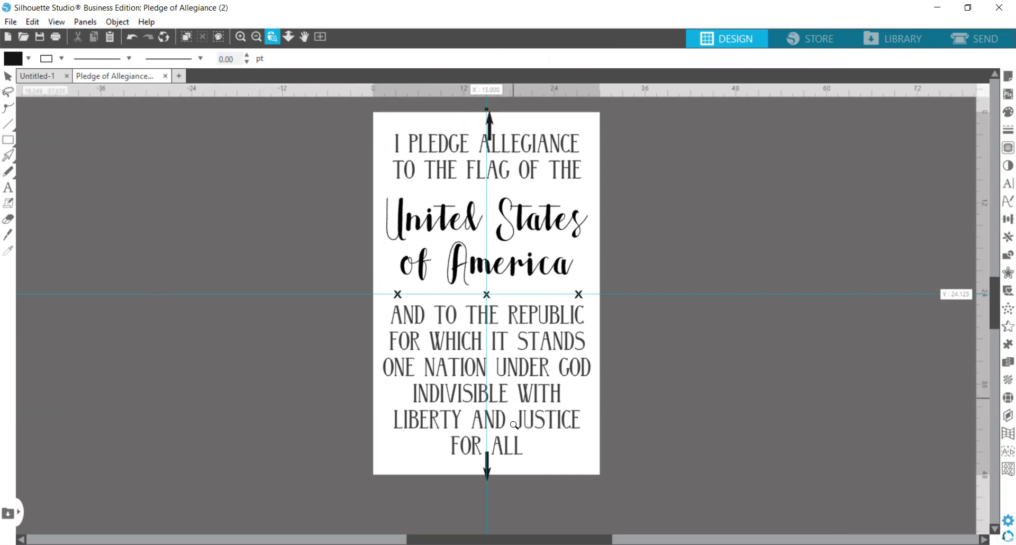
{"action": "left_click", "coordinate": [538, 488]}
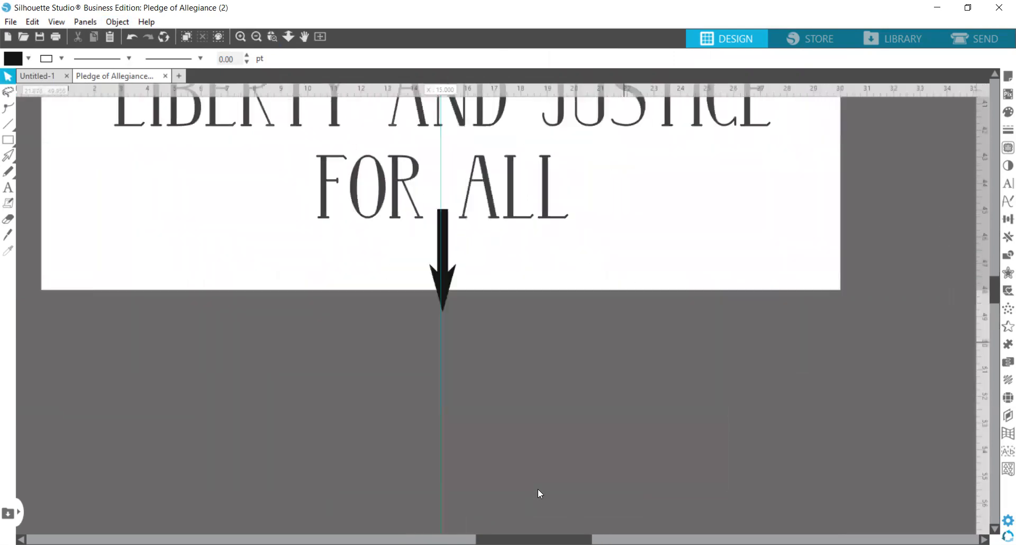
{"action": "left_click", "coordinate": [441, 263]}
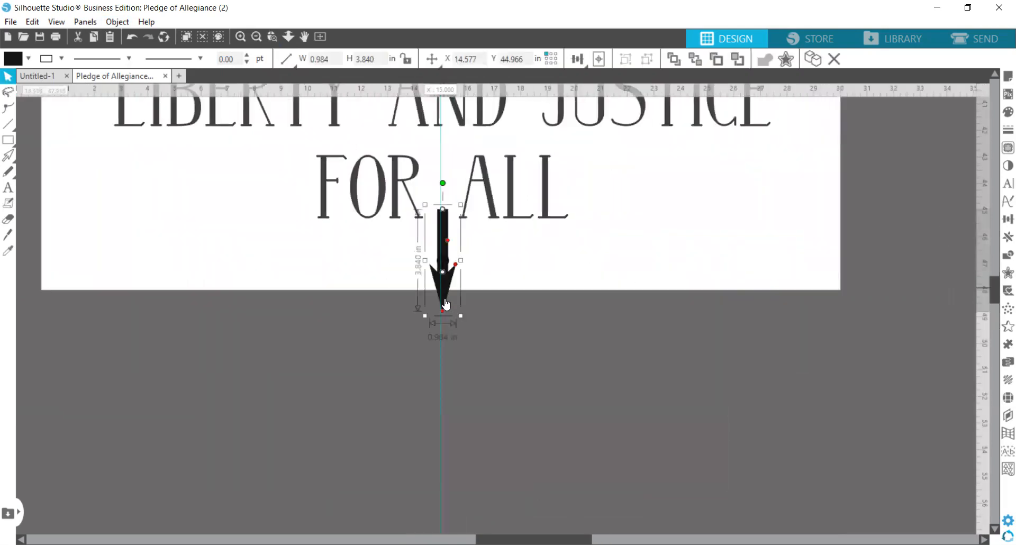
{"action": "left_click_drag", "start_coordinate": [460, 316], "coordinate": [448, 247]}
{"action": "left_click", "coordinate": [477, 342]}
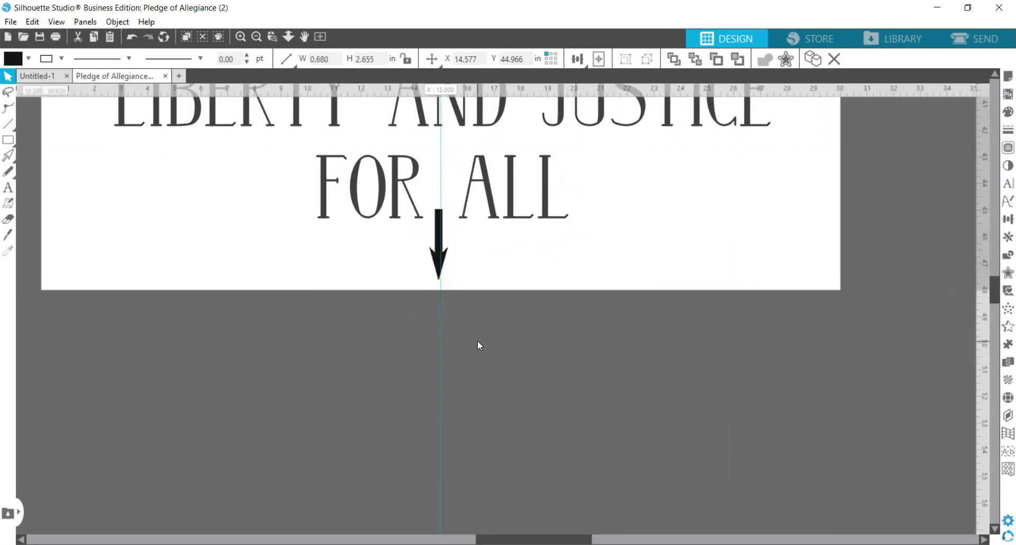
{"action": "left_click", "coordinate": [439, 271]}
{"action": "left_click_drag", "start_coordinate": [452, 284], "coordinate": [449, 252]}
{"action": "left_click", "coordinate": [484, 346]}
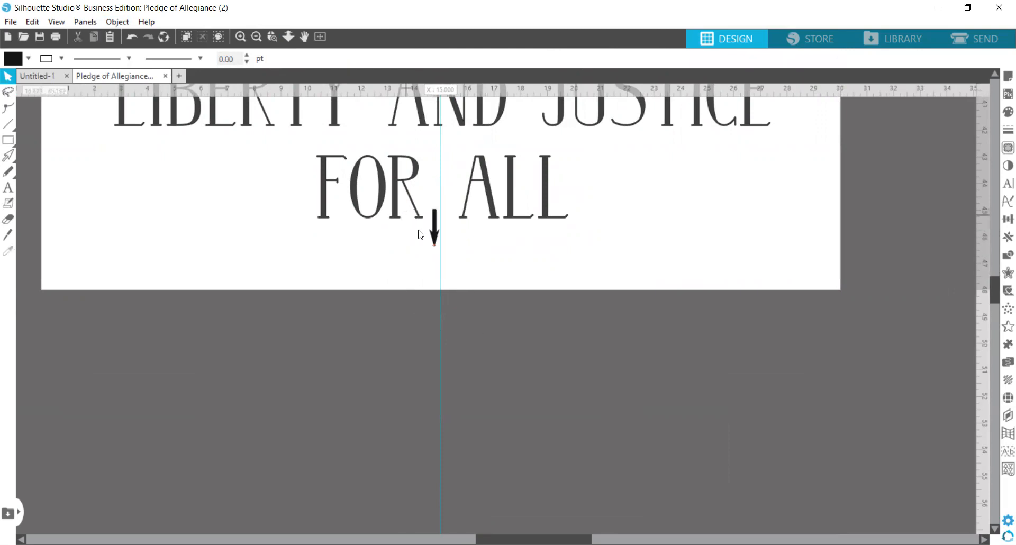
Centre the small downward arrow on the vertical guide just below the gap between FOR and ALL.
{"action": "left_click_drag", "start_coordinate": [434, 242], "coordinate": [440, 240]}
{"action": "left_click", "coordinate": [504, 362]}
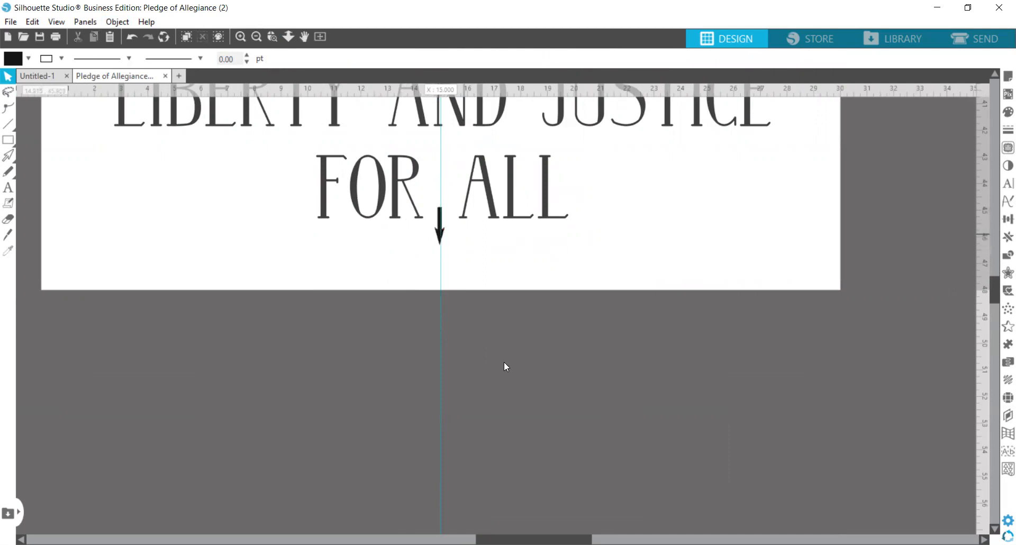
{"action": "left_click", "coordinate": [441, 225]}
{"action": "key", "text": "Right"}
{"action": "left_click", "coordinate": [509, 332]}
Scale the upward arrow at the page's top edge down from its corner to about 0.3 × 1.2 in.
{"action": "scroll", "coordinate": [521, 347], "scroll_direction": "up", "scroll_amount": 10}
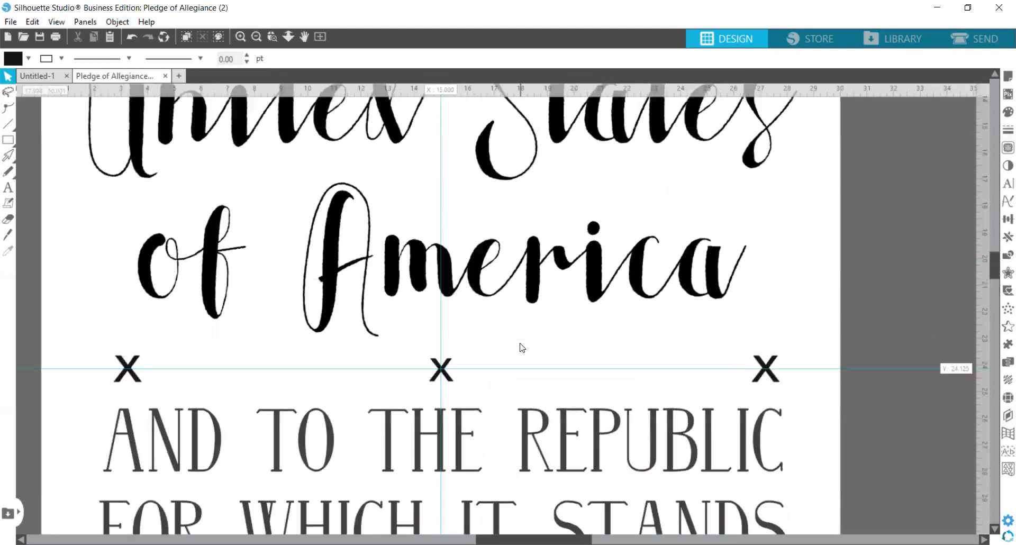
{"action": "scroll", "coordinate": [521, 347], "scroll_direction": "up", "scroll_amount": 3}
{"action": "left_click", "coordinate": [446, 221]}
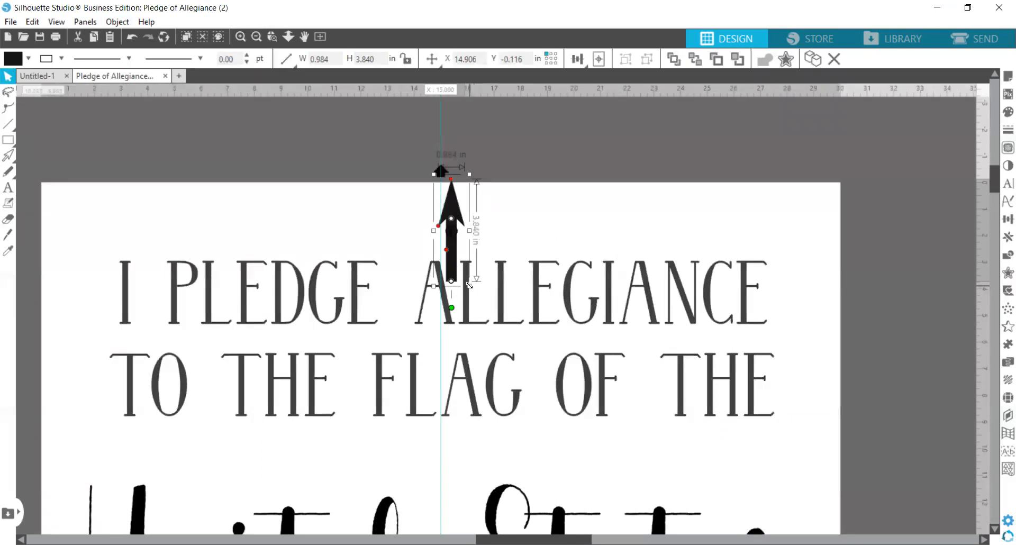
{"action": "left_click_drag", "start_coordinate": [469, 286], "coordinate": [451, 215]}
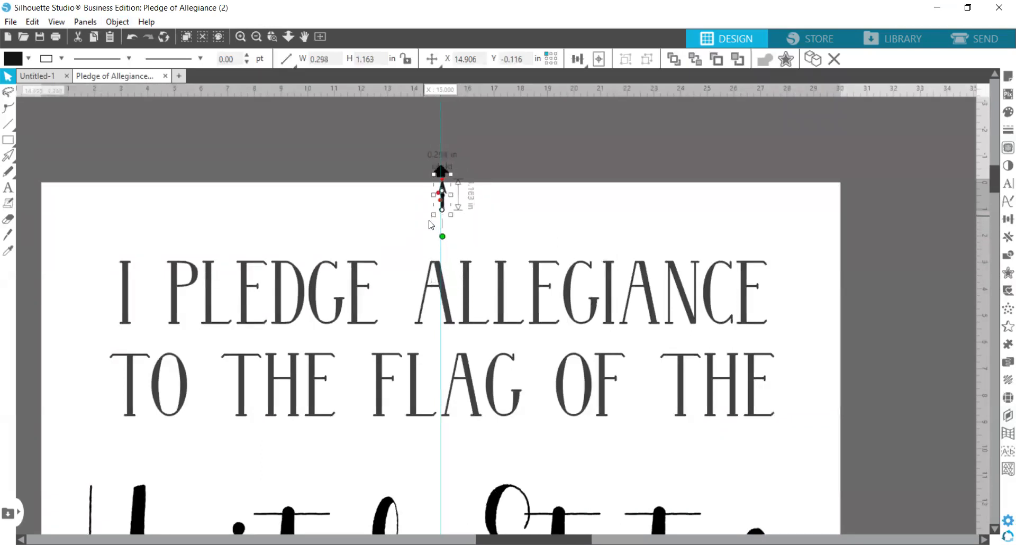
{"action": "left_click", "coordinate": [517, 119]}
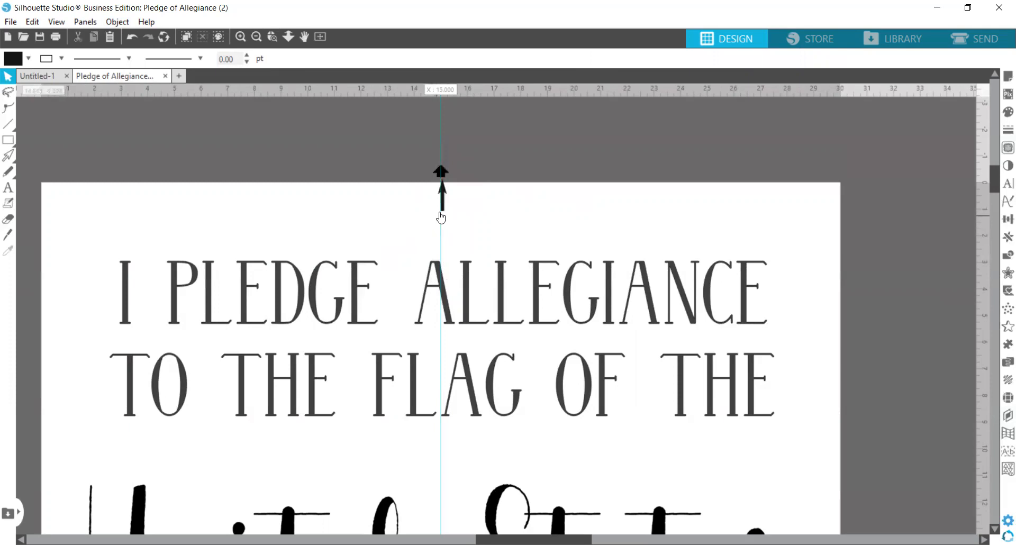
Move the upward arrow down inside the page and centre it on the vertical guide just above the A of ALLEGIANCE.
{"action": "left_click_drag", "start_coordinate": [444, 212], "coordinate": [441, 247]}
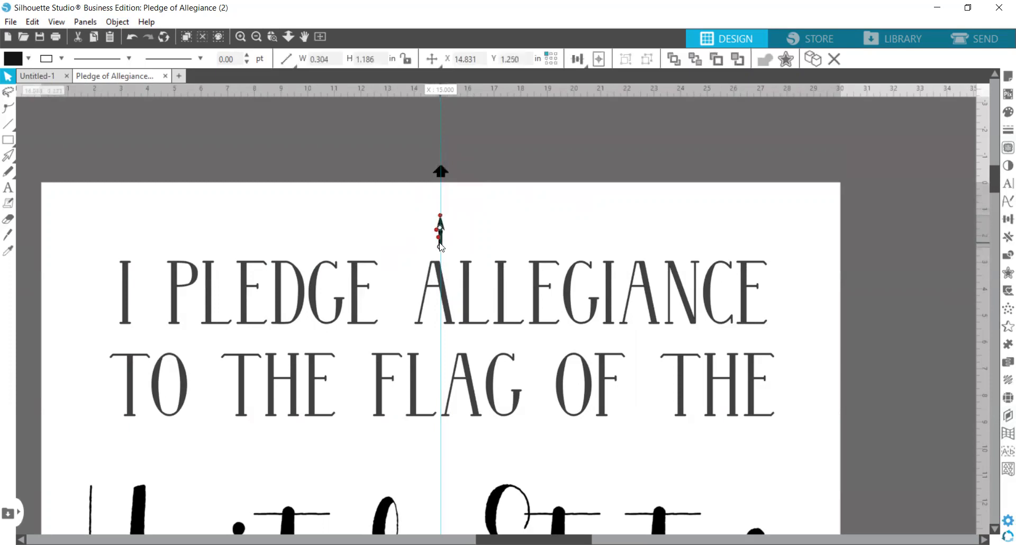
{"action": "left_click", "coordinate": [475, 110]}
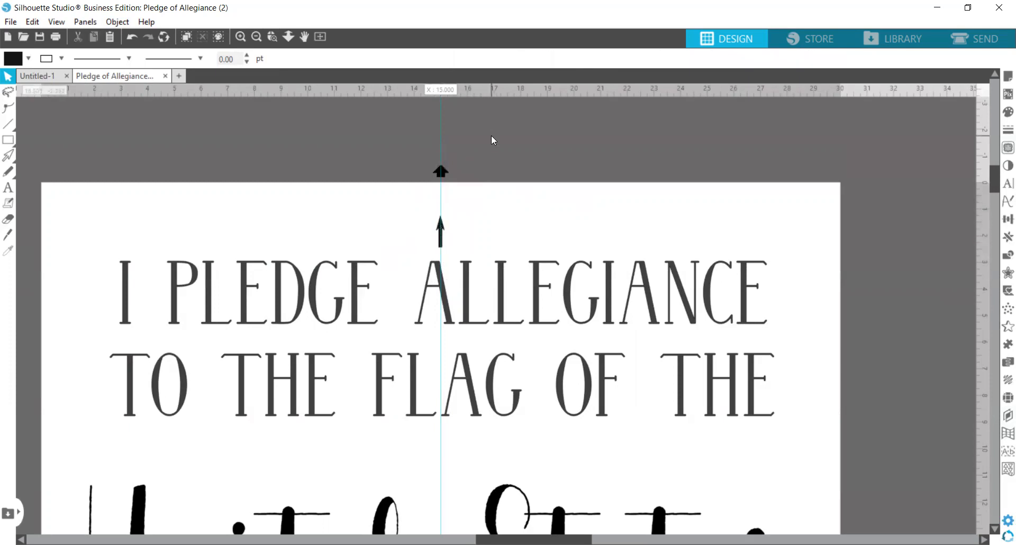
{"action": "double_click", "coordinate": [440, 233]}
{"action": "left_click_drag", "start_coordinate": [440, 235], "coordinate": [442, 242]}
{"action": "left_click", "coordinate": [472, 189]}
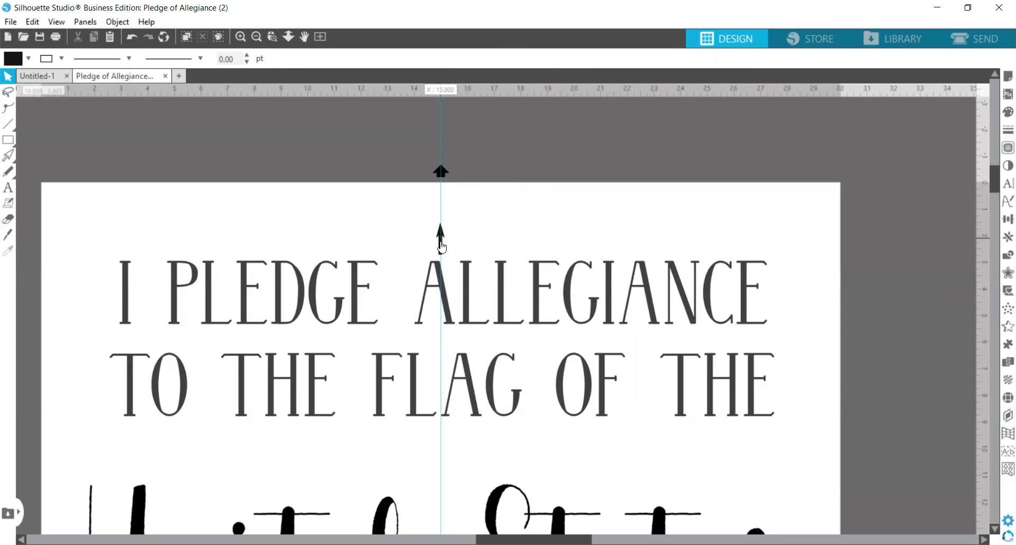
Check the upward arrow's alignment with the vertical guide up close, and look over the whole page with its marks.
{"action": "left_click", "coordinate": [243, 34]}
{"action": "left_click", "coordinate": [242, 36]}
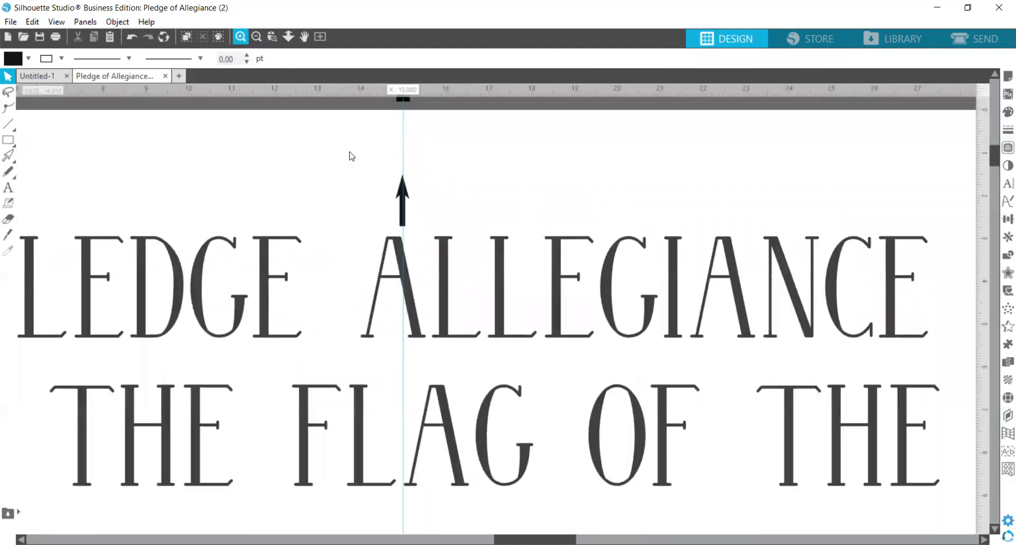
{"action": "left_click", "coordinate": [256, 38]}
{"action": "left_click", "coordinate": [256, 37]}
{"action": "left_click", "coordinate": [256, 36]}
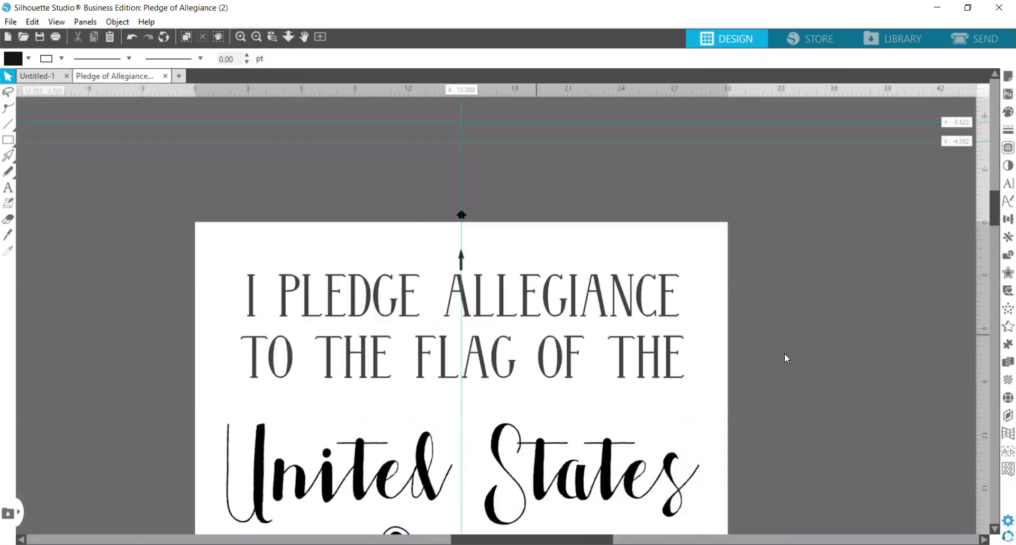
{"action": "scroll", "coordinate": [784, 354], "scroll_direction": "down", "scroll_amount": 3}
{"action": "scroll", "coordinate": [784, 354], "scroll_direction": "down", "scroll_amount": 3}
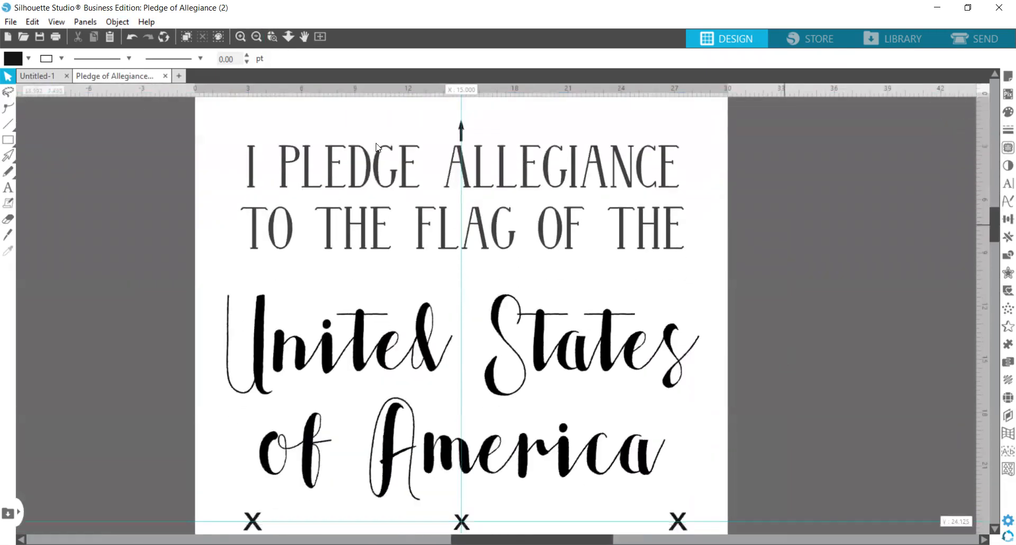
{"action": "left_click", "coordinate": [256, 36]}
{"action": "left_click", "coordinate": [255, 36]}
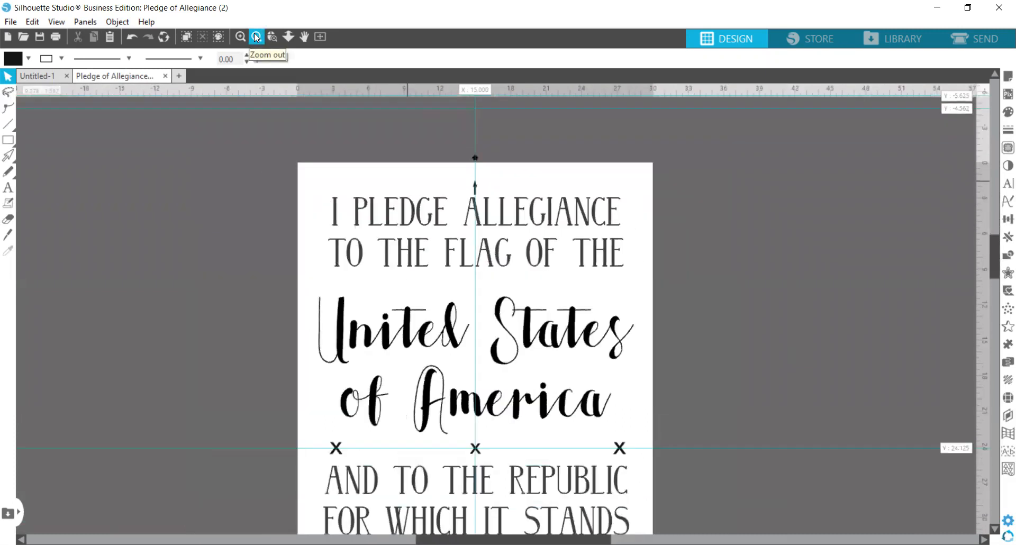
{"action": "left_click", "coordinate": [256, 37]}
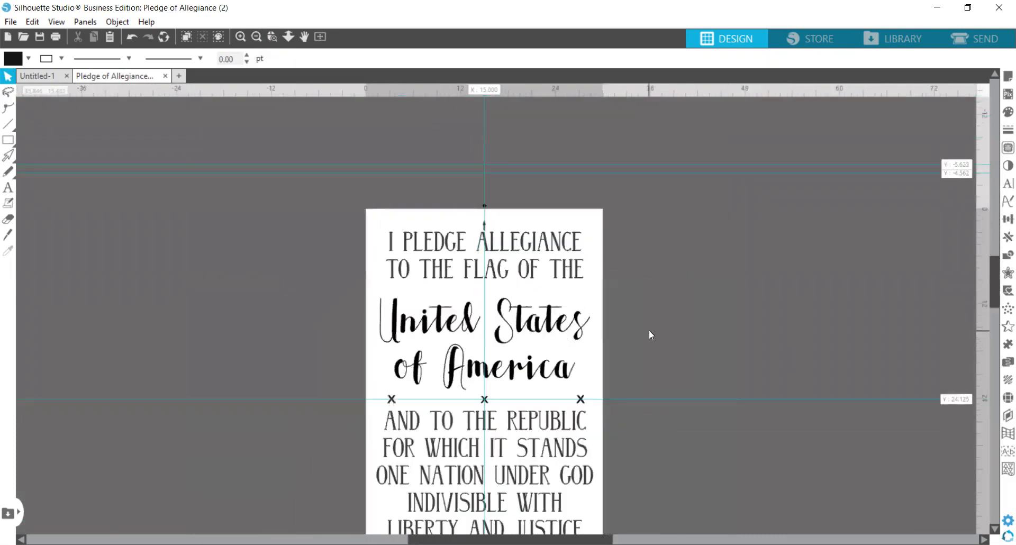
{"action": "scroll", "coordinate": [649, 330], "scroll_direction": "down", "scroll_amount": 3}
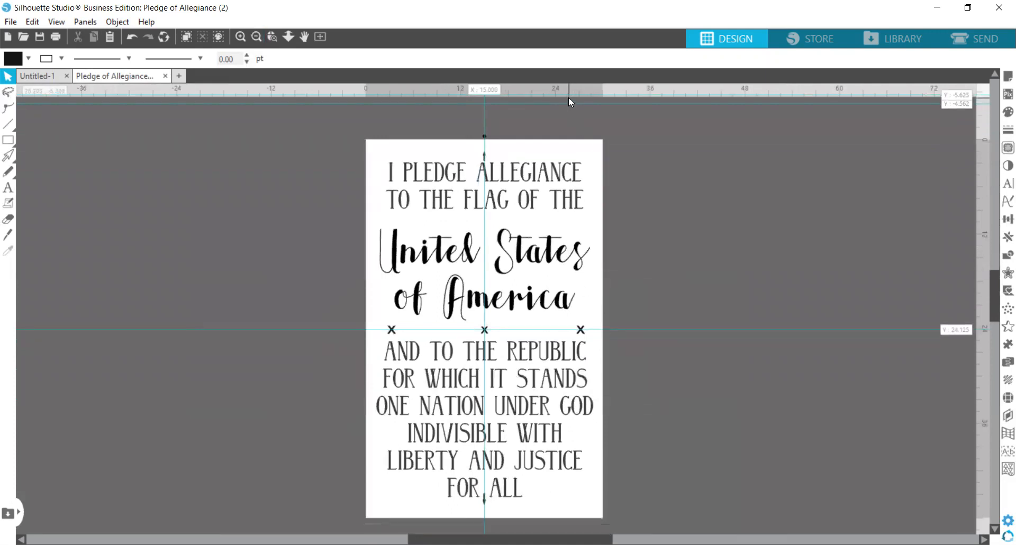
Move a spare horizontal guide from above the page to about Y 11.9 in, and on to Y 36 in.
{"action": "left_click_drag", "start_coordinate": [569, 95], "coordinate": [598, 233]}
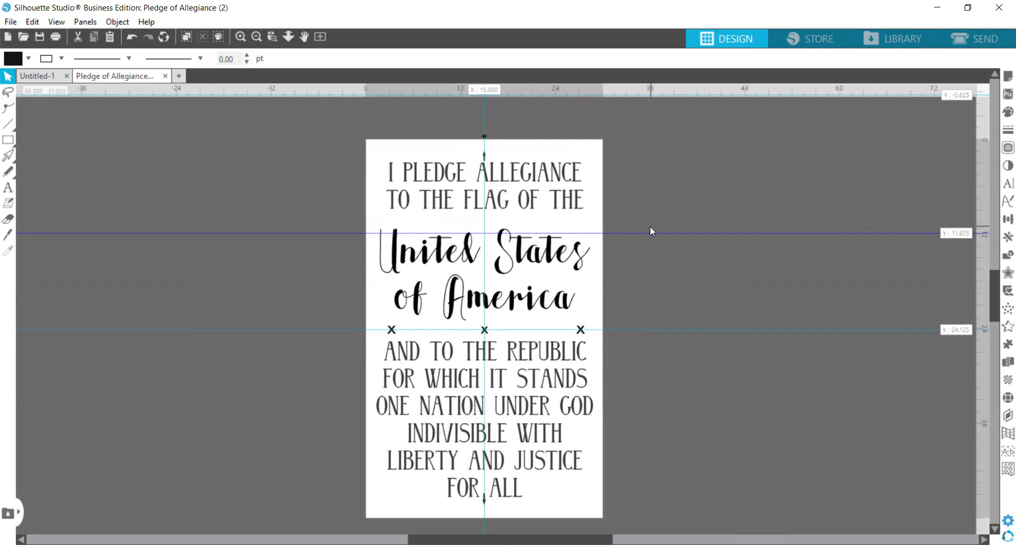
{"action": "left_click_drag", "start_coordinate": [651, 233], "coordinate": [680, 423]}
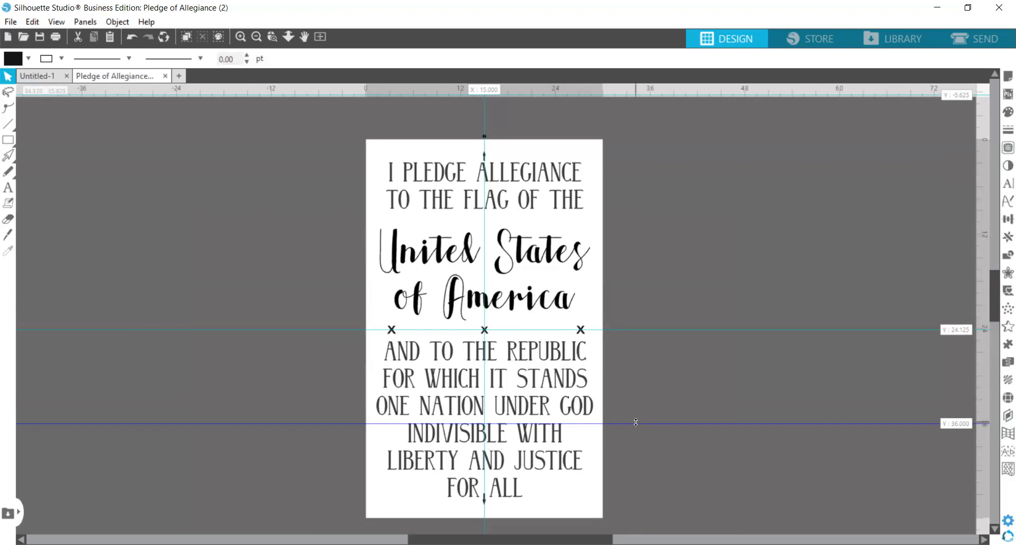
Move both horizontal guides off the page, parking them above its top edge at about Y -2.75 in and -3.81 in.
{"action": "left_click_drag", "start_coordinate": [628, 344], "coordinate": [641, 117]}
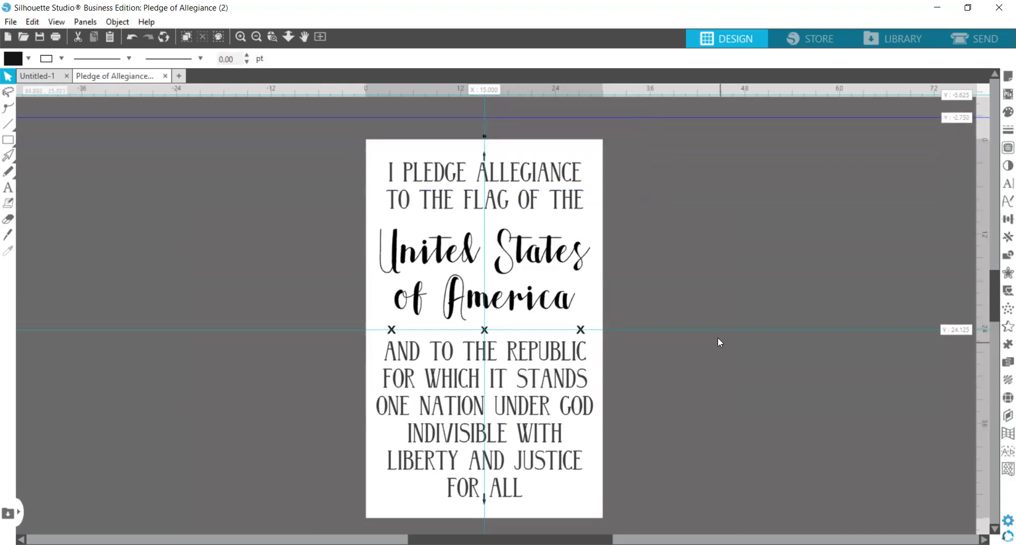
{"action": "left_click_drag", "start_coordinate": [716, 330], "coordinate": [730, 109]}
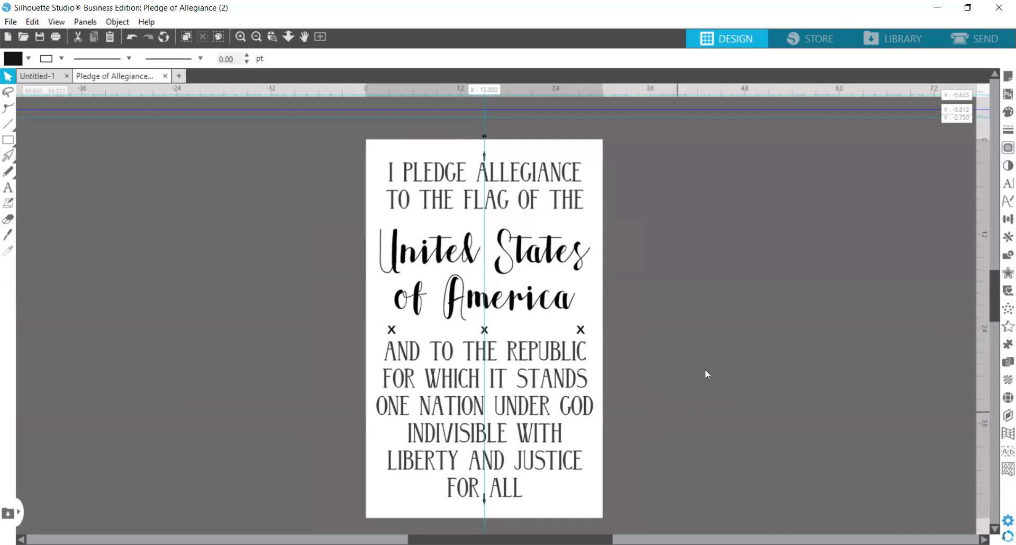
Hide the guides in the page setup's grid and guide options.
{"action": "left_click", "coordinate": [1007, 77]}
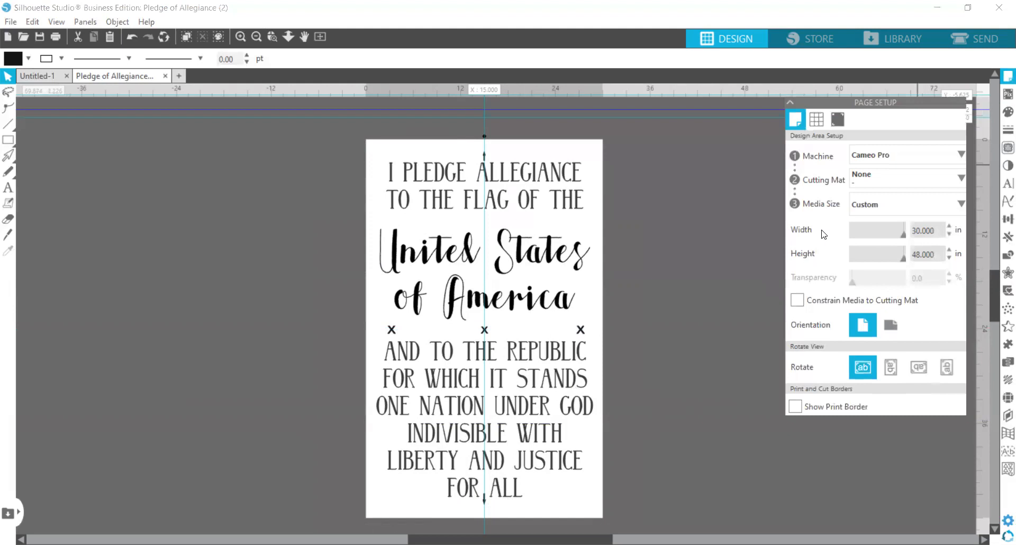
{"action": "left_click", "coordinate": [818, 120]}
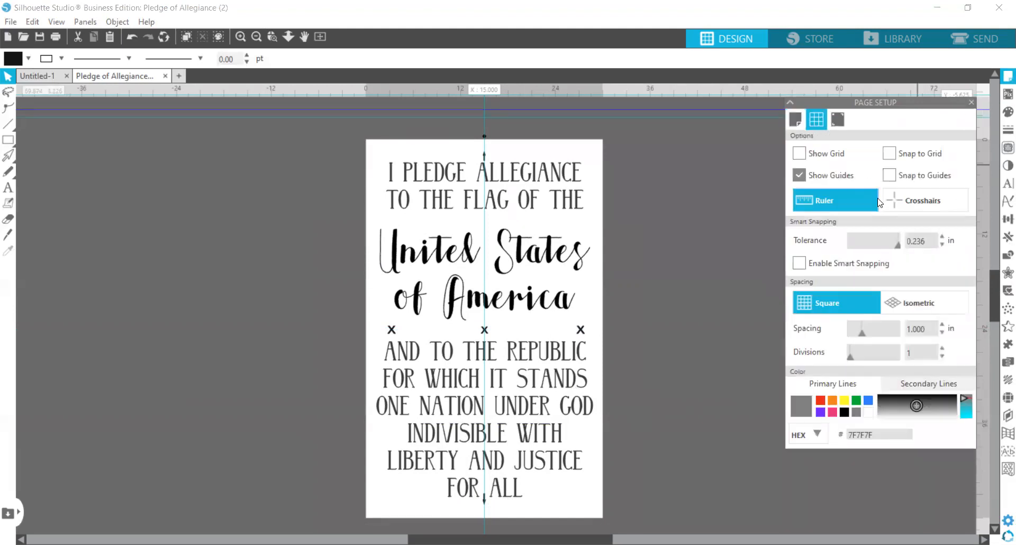
{"action": "left_click", "coordinate": [799, 175]}
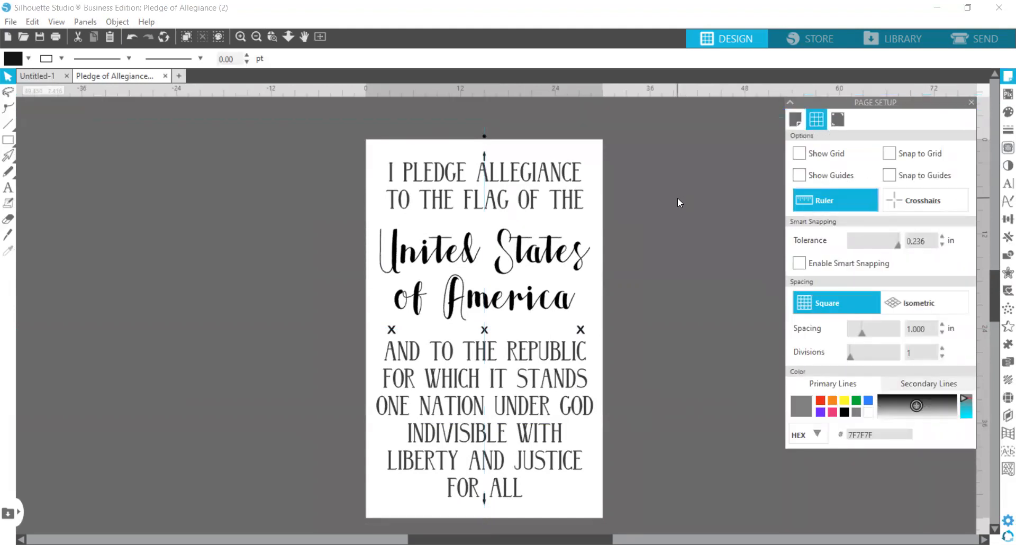
Ungroup the full-page Pledge of Allegiance text design and clear the selection.
{"action": "right_click", "coordinate": [603, 390]}
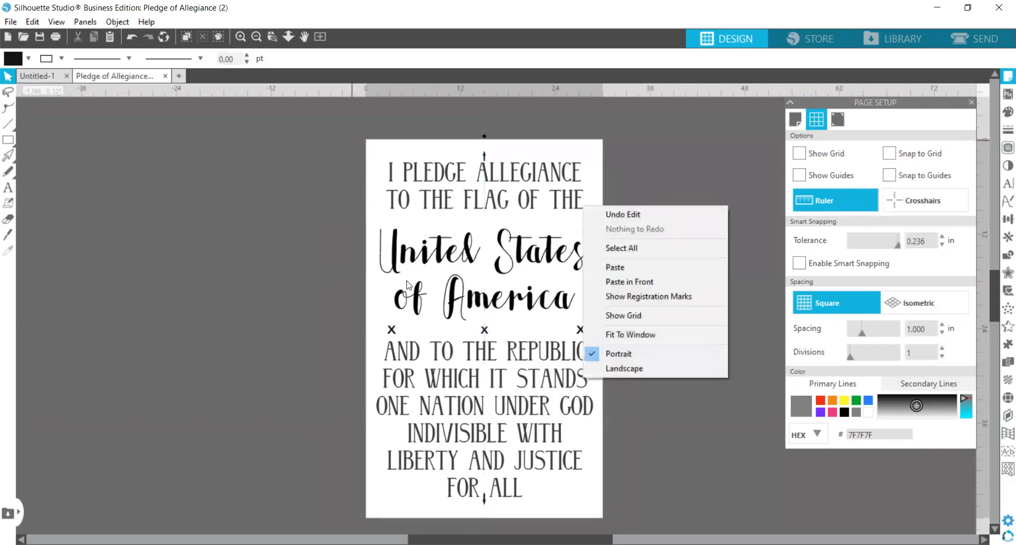
{"action": "left_click", "coordinate": [352, 171]}
{"action": "left_click", "coordinate": [423, 187]}
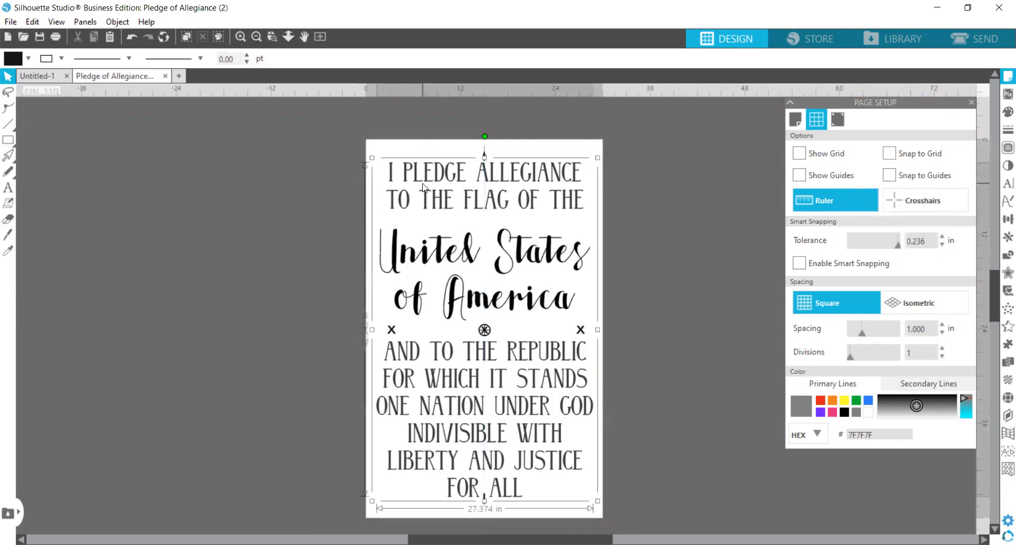
{"action": "right_click", "coordinate": [424, 188]}
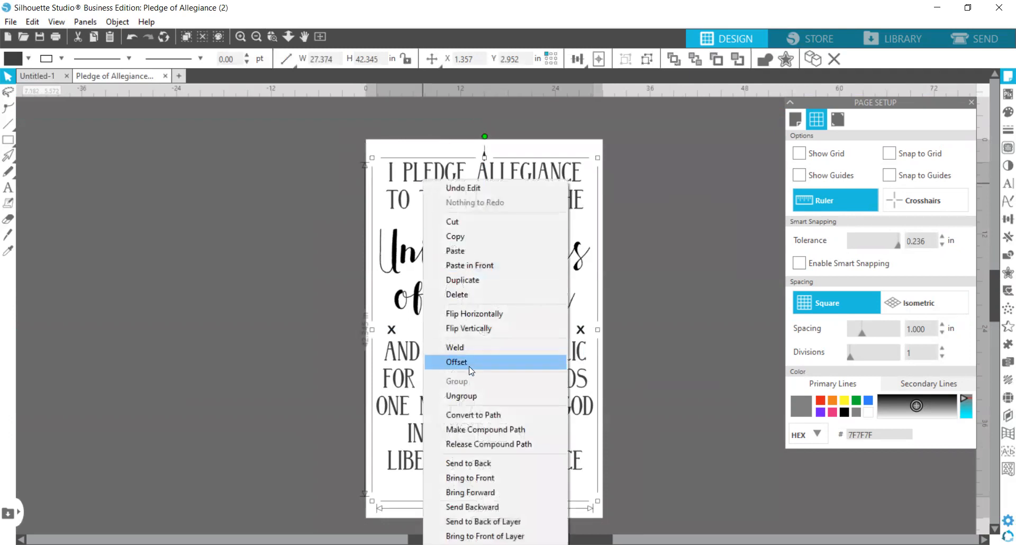
{"action": "left_click", "coordinate": [470, 398]}
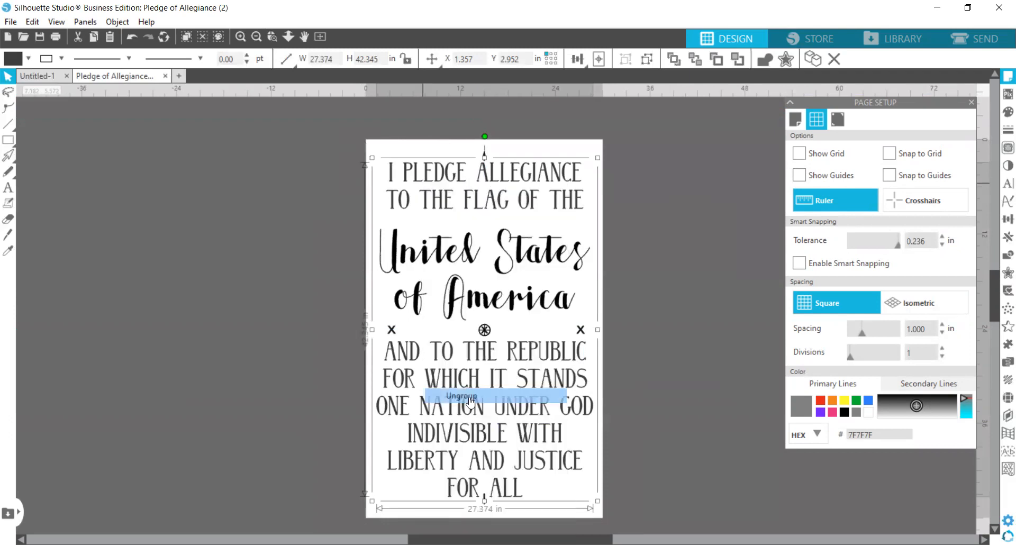
{"action": "left_click", "coordinate": [645, 303]}
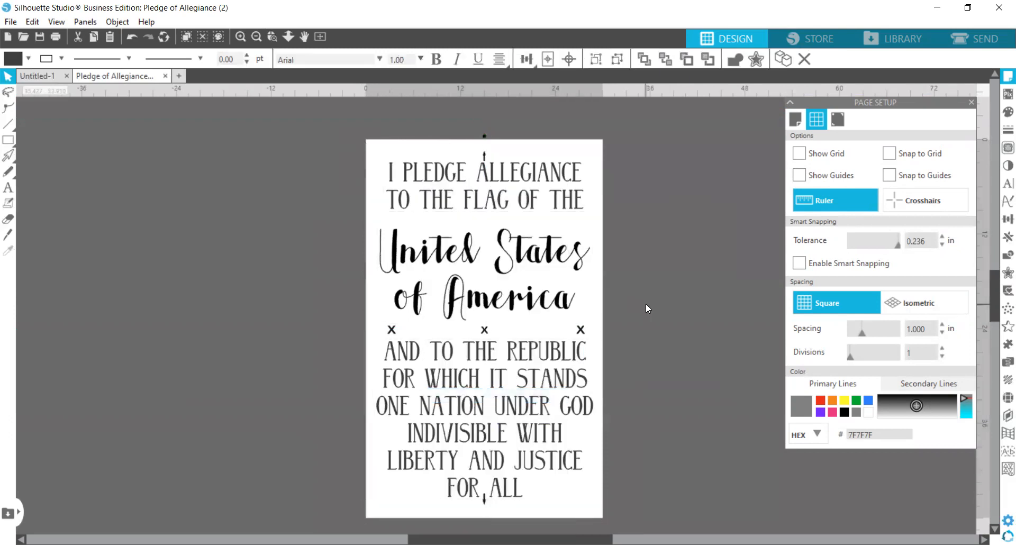
Duplicate the upper section with its arrow and three X marks, group the copy, and place it on the grey area left of the page.
{"action": "left_click", "coordinate": [443, 173]}
{"action": "left_click", "coordinate": [584, 235], "text": "shift"}
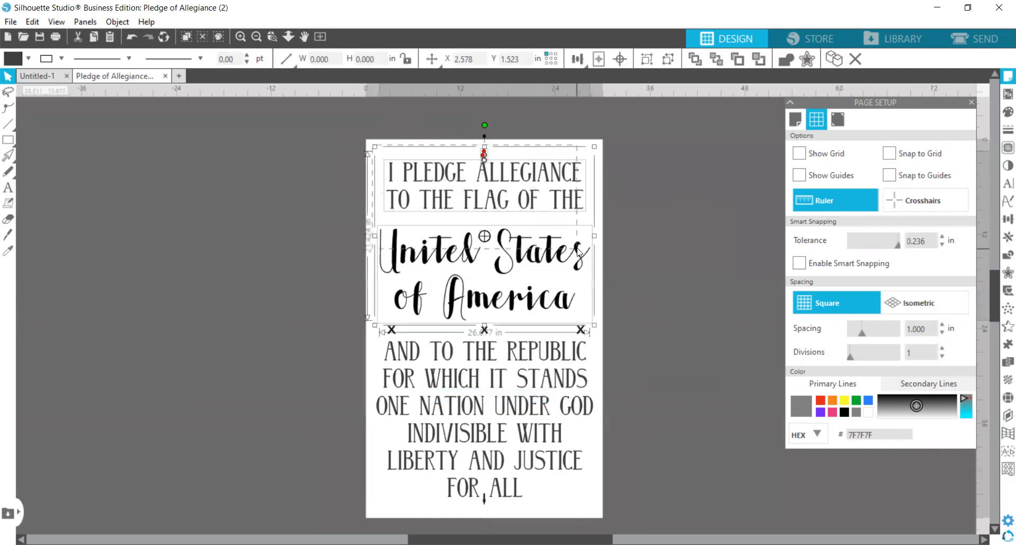
{"action": "left_click_drag", "start_coordinate": [599, 324], "coordinate": [601, 332]}
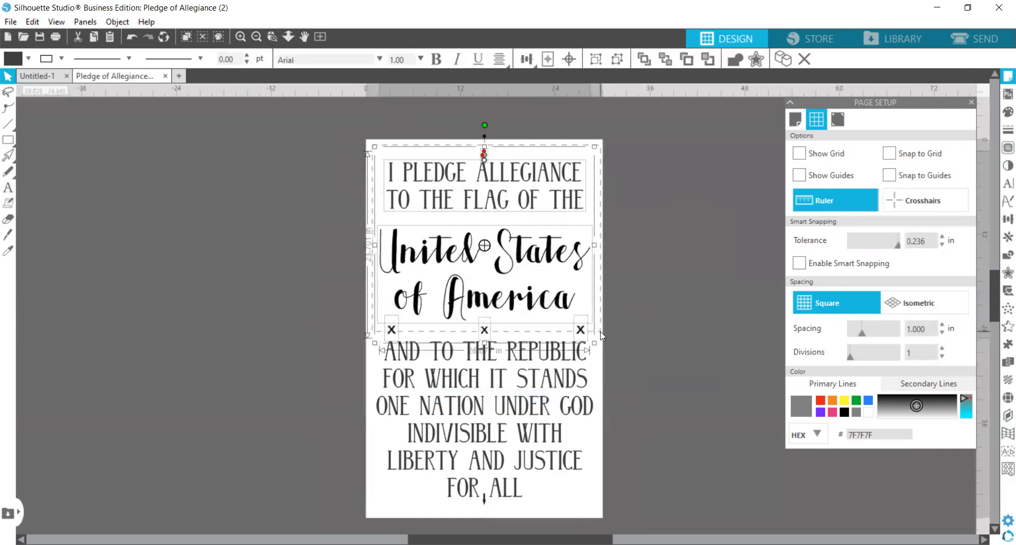
{"action": "key", "text": "i"}
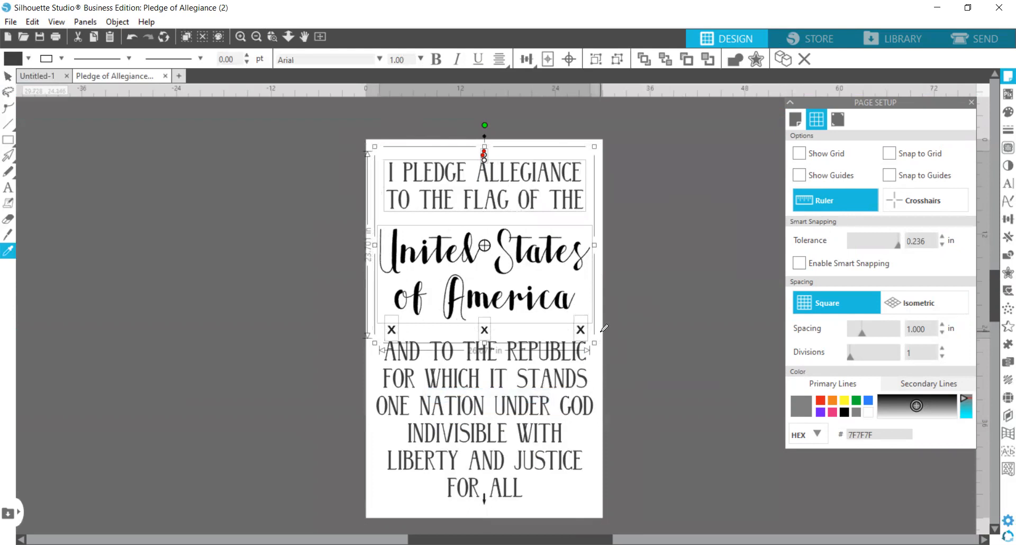
{"action": "key", "text": "ctrl+d"}
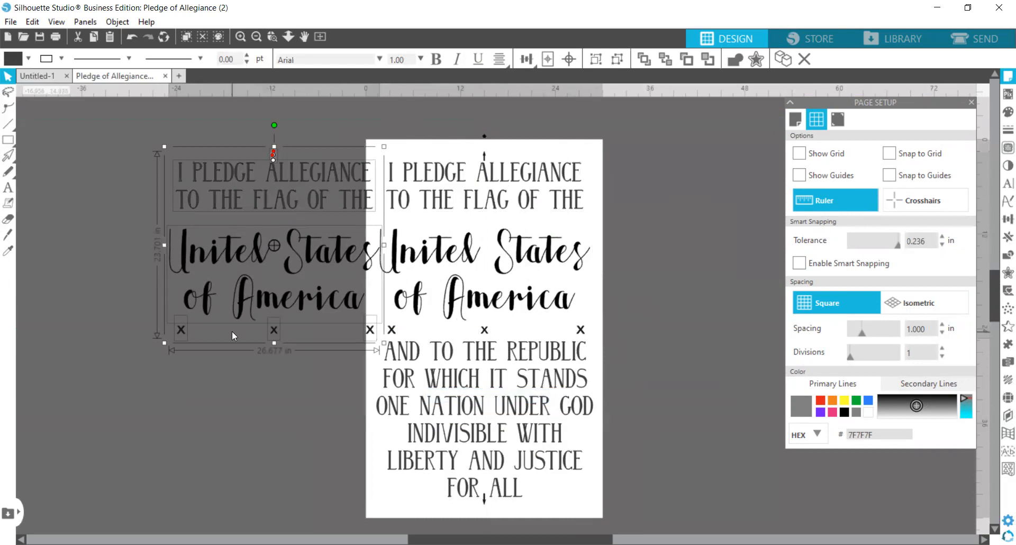
{"action": "key", "text": "i"}
{"action": "key", "text": "v"}
{"action": "left_click_drag", "start_coordinate": [213, 281], "coordinate": [117, 270]}
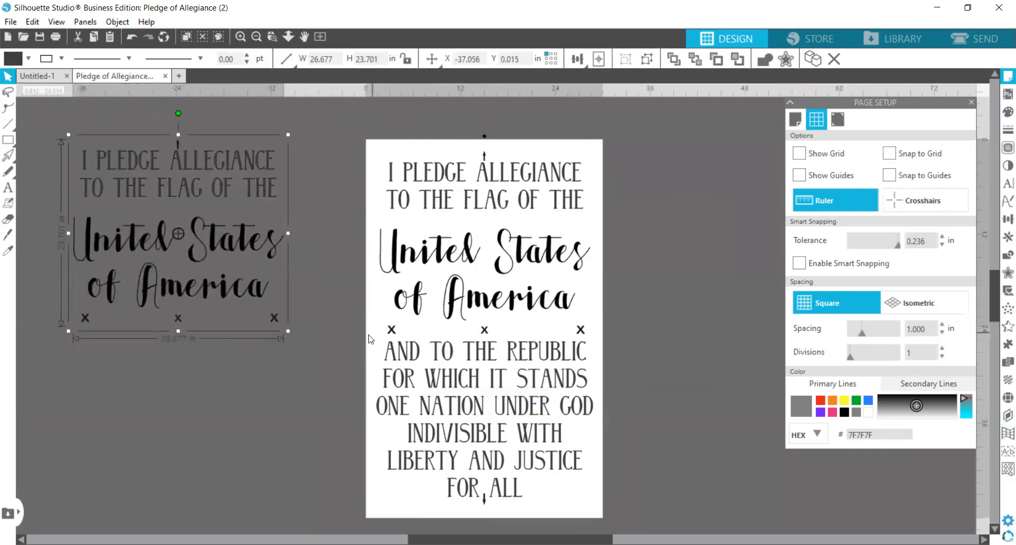
Duplicate the lower section with its three X marks and arrow, group the copy, and place it beneath the upper section's copy.
{"action": "left_click_drag", "start_coordinate": [361, 329], "coordinate": [630, 498]}
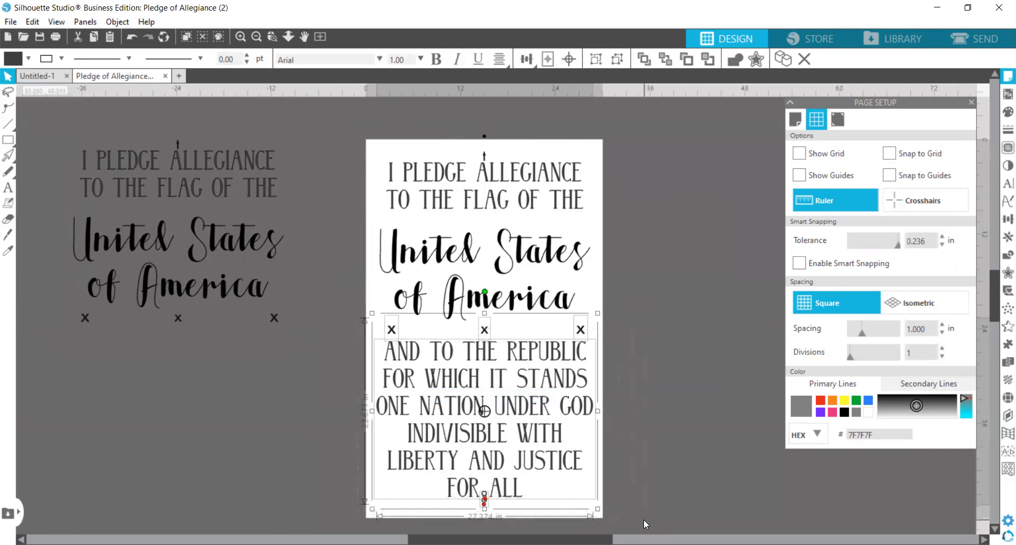
{"action": "key", "text": "i"}
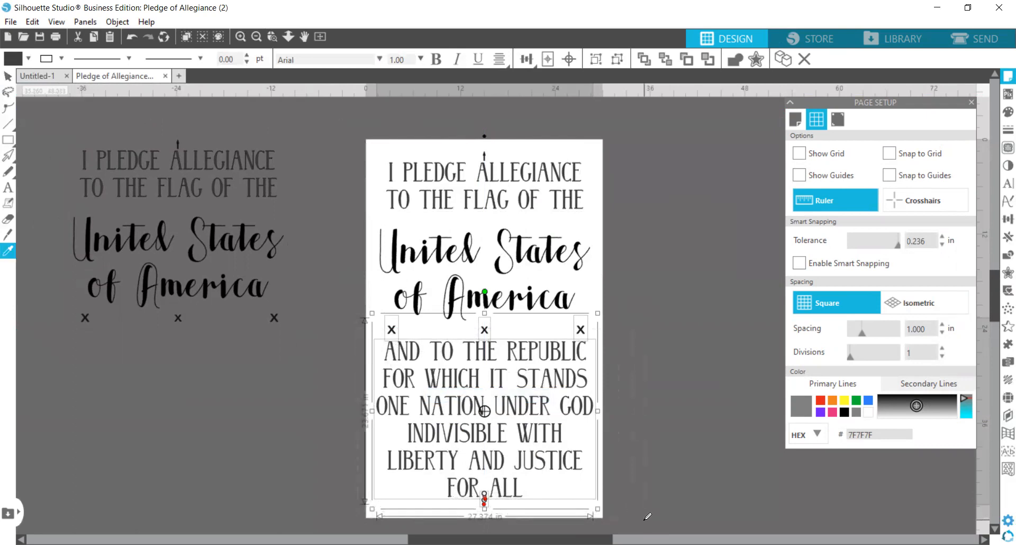
{"action": "key", "text": "ctrl+Left"}
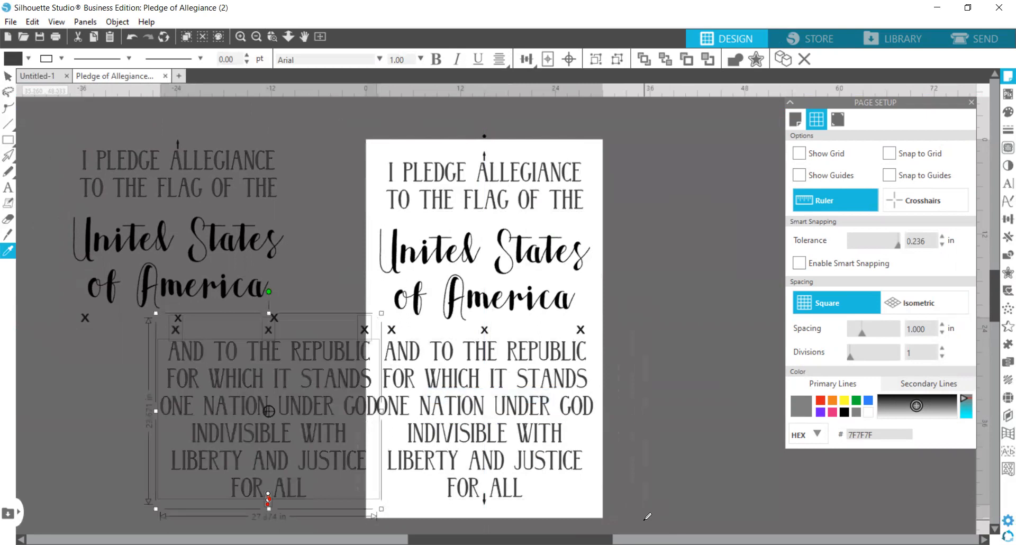
{"action": "key", "text": "v"}
{"action": "left_click_drag", "start_coordinate": [303, 411], "coordinate": [211, 428]}
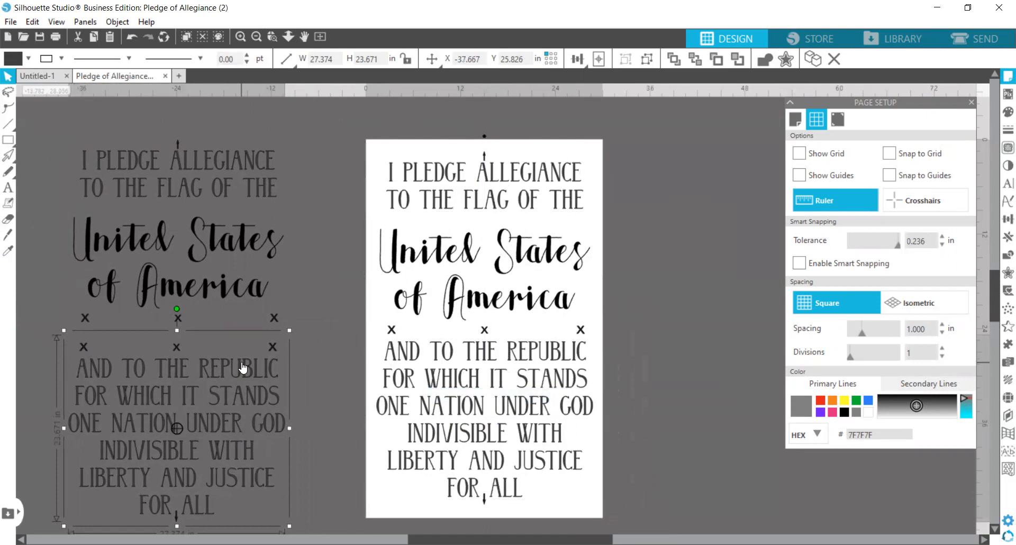
{"action": "left_click", "coordinate": [329, 358]}
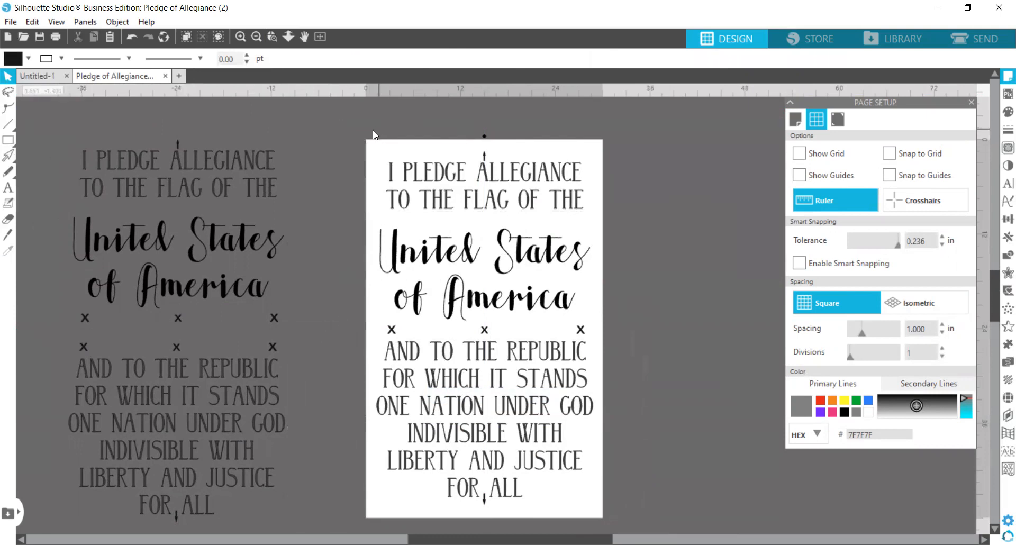
Duplicate the whole marked design, group the copy, and park it off the page to the right at about X 46 in.
{"action": "left_click", "coordinate": [466, 256]}
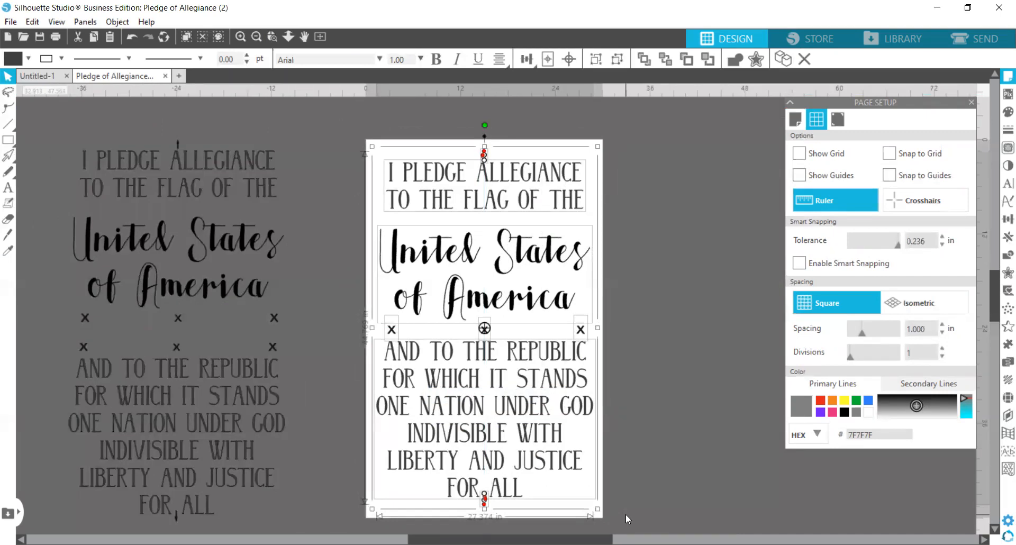
{"action": "key", "text": "i"}
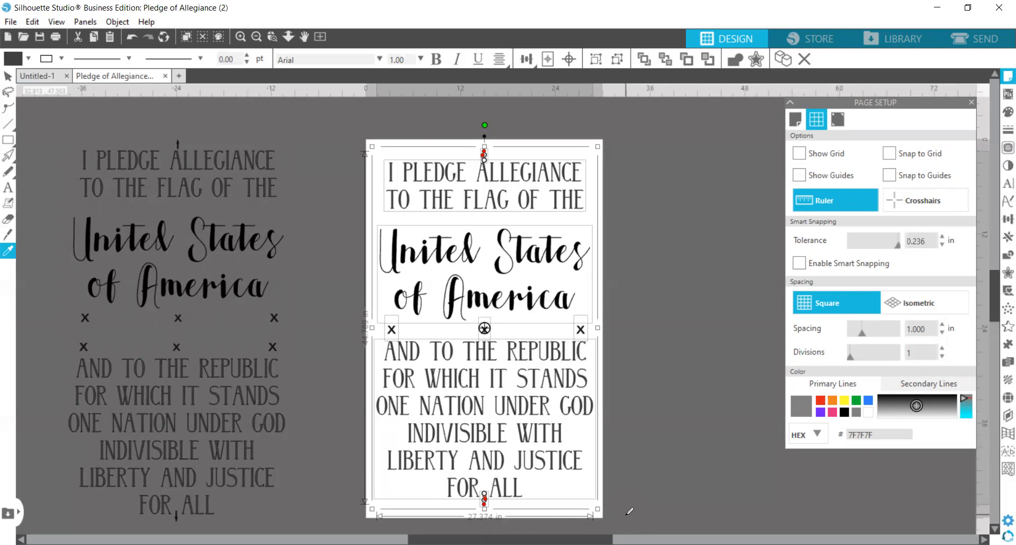
{"action": "key", "text": "ctrl+d"}
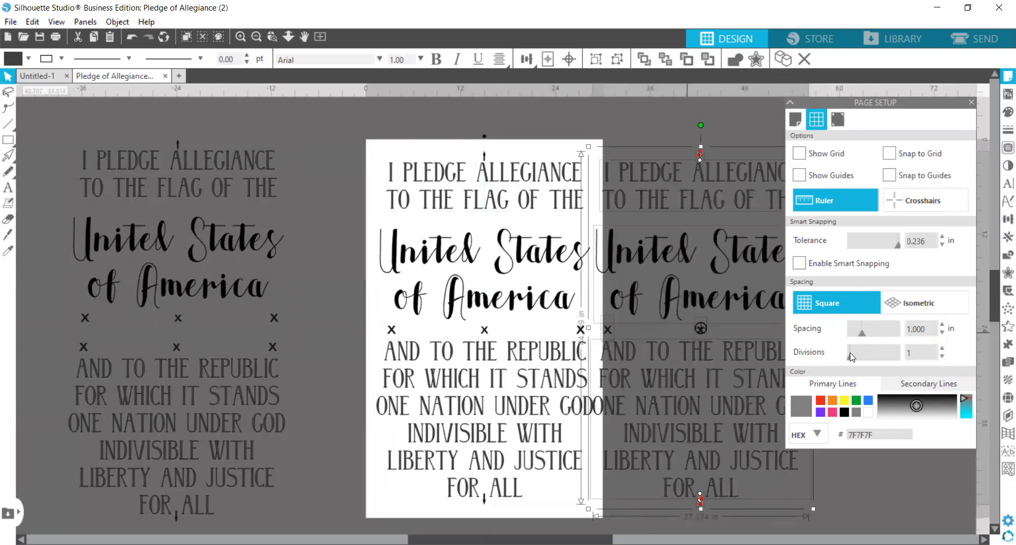
{"action": "key", "text": "i"}
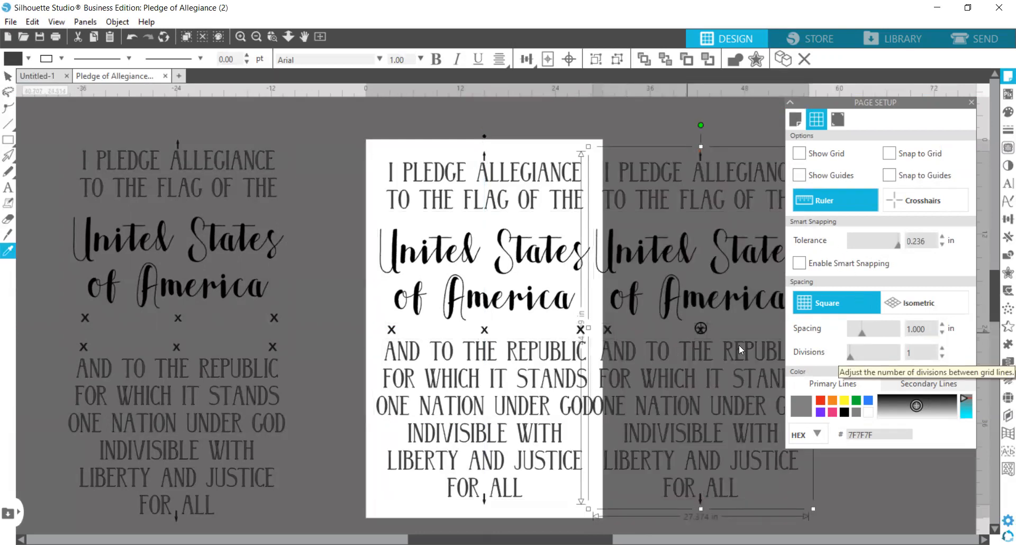
{"action": "key", "text": "v"}
{"action": "left_click_drag", "start_coordinate": [653, 332], "coordinate": [788, 357]}
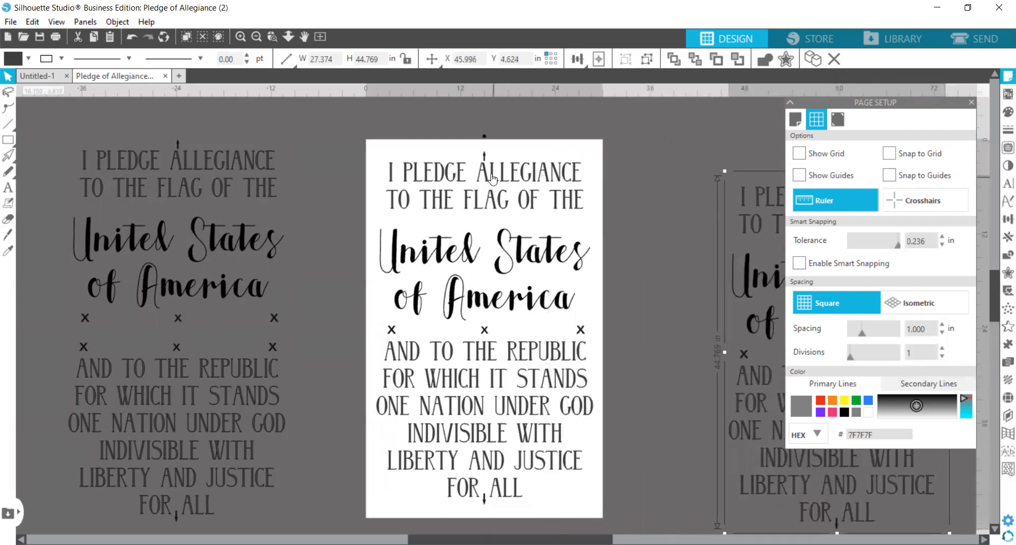
{"action": "left_click", "coordinate": [609, 213]}
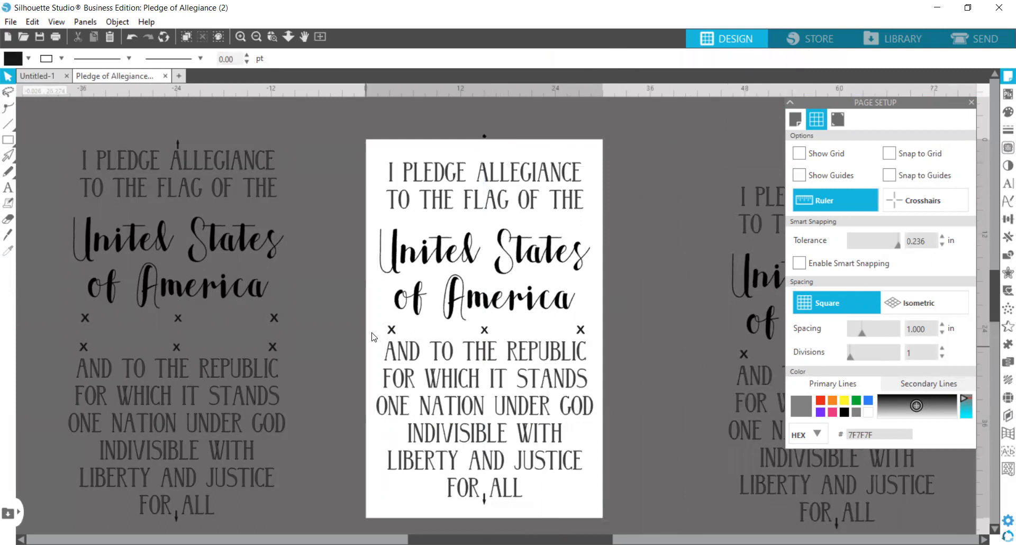
Delete the X marks and arrows from the on-page original, group its text, and move it off the page to the right.
{"action": "left_click_drag", "start_coordinate": [378, 330], "coordinate": [593, 331]}
{"action": "key", "text": "Delete"}
{"action": "left_click_drag", "start_coordinate": [372, 153], "coordinate": [609, 508]}
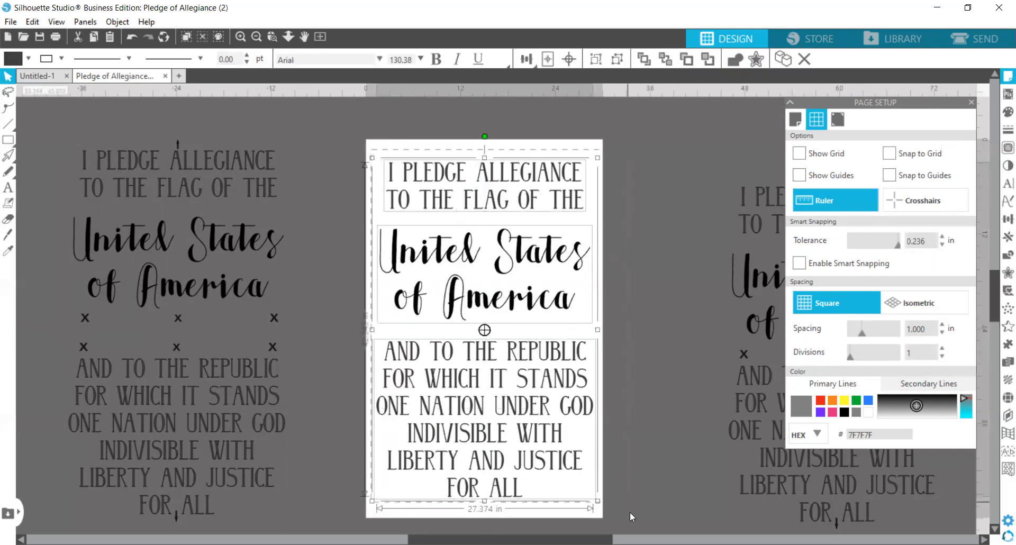
{"action": "key", "text": "i"}
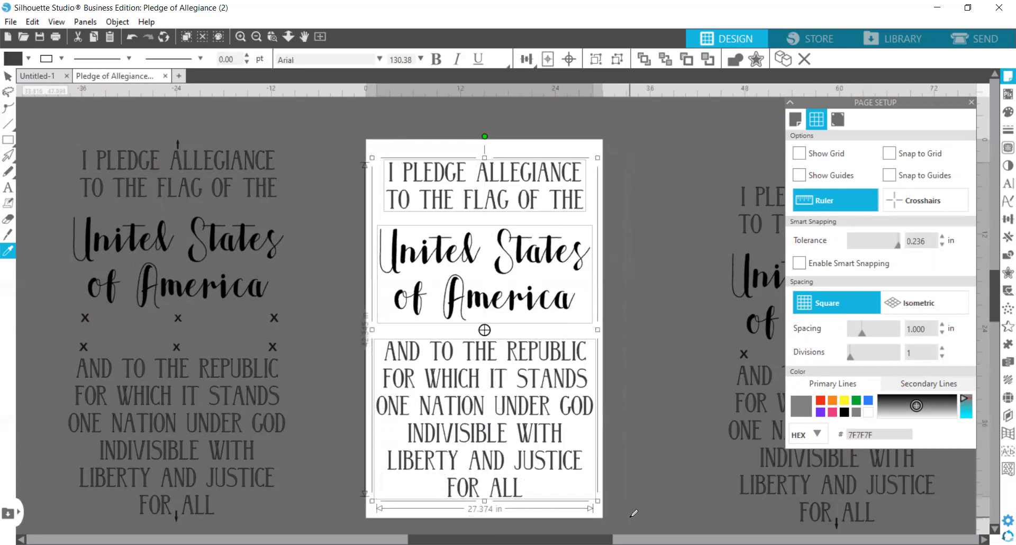
{"action": "key", "text": "Escape"}
{"action": "left_click_drag", "start_coordinate": [527, 433], "coordinate": [852, 474]}
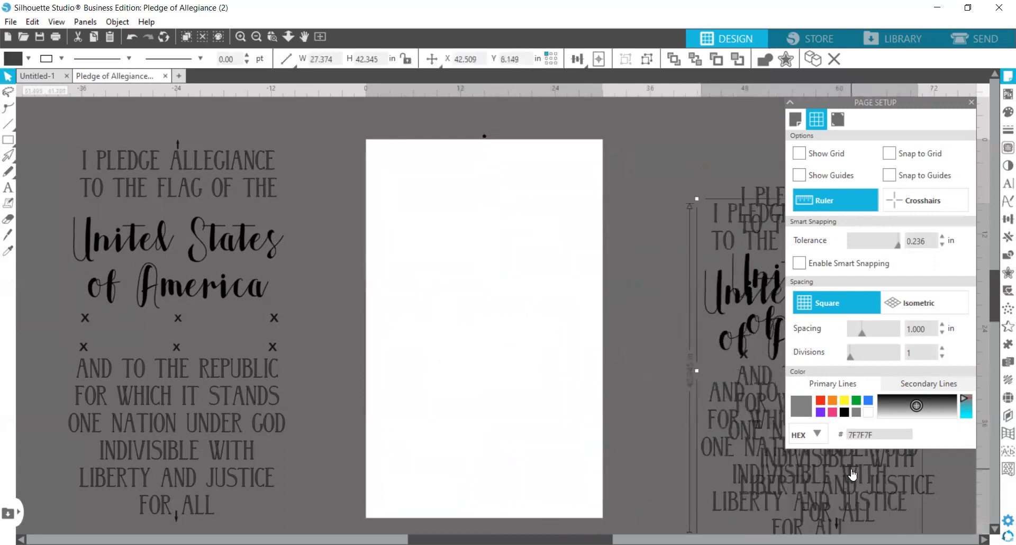
Move the grouped upper section with its marks onto the empty page at about X 1.4 in, Y 0 in.
{"action": "left_click_drag", "start_coordinate": [190, 183], "coordinate": [387, 196]}
{"action": "left_click_drag", "start_coordinate": [559, 177], "coordinate": [493, 177]}
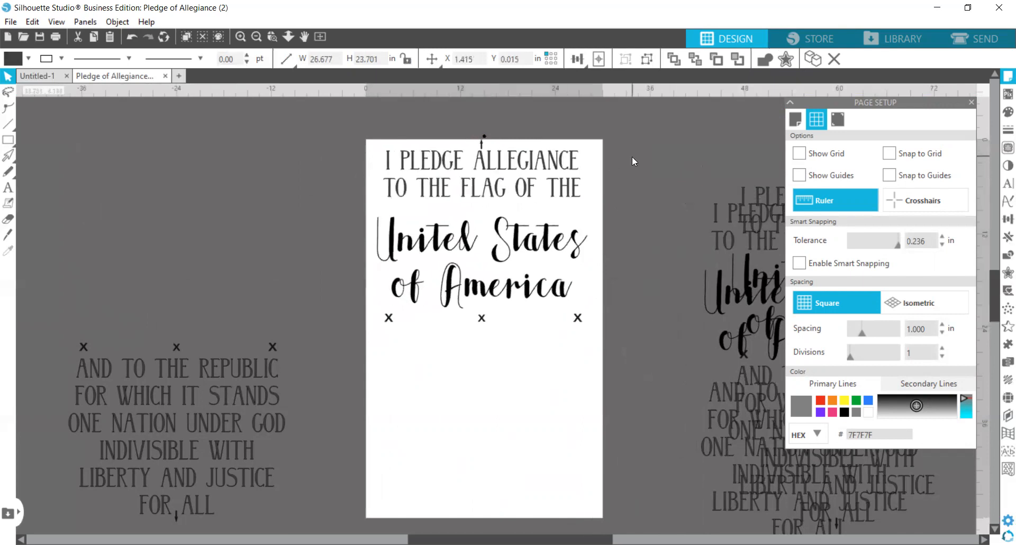
{"action": "left_click", "coordinate": [634, 161]}
Set the custom media size to 24 in wide and 60 in high.
{"action": "left_click", "coordinate": [1007, 78]}
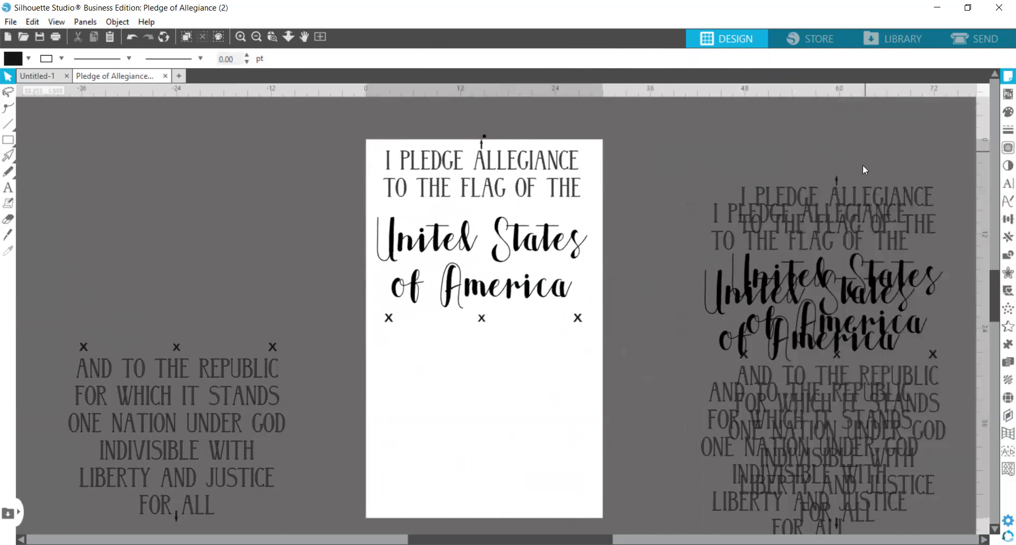
{"action": "left_click", "coordinate": [1001, 78]}
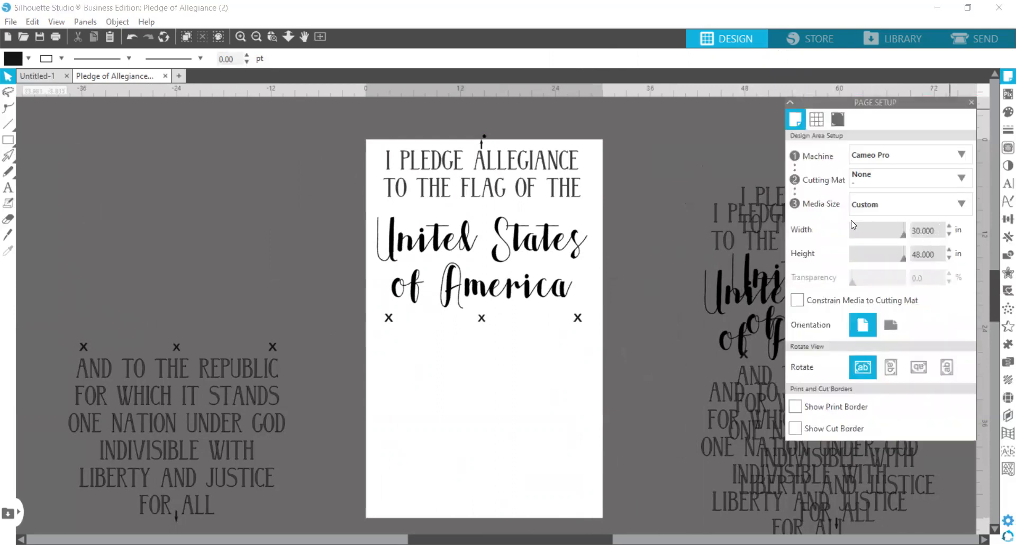
{"action": "left_click_drag", "start_coordinate": [913, 231], "coordinate": [909, 230]}
{"action": "type", "text": "24"}
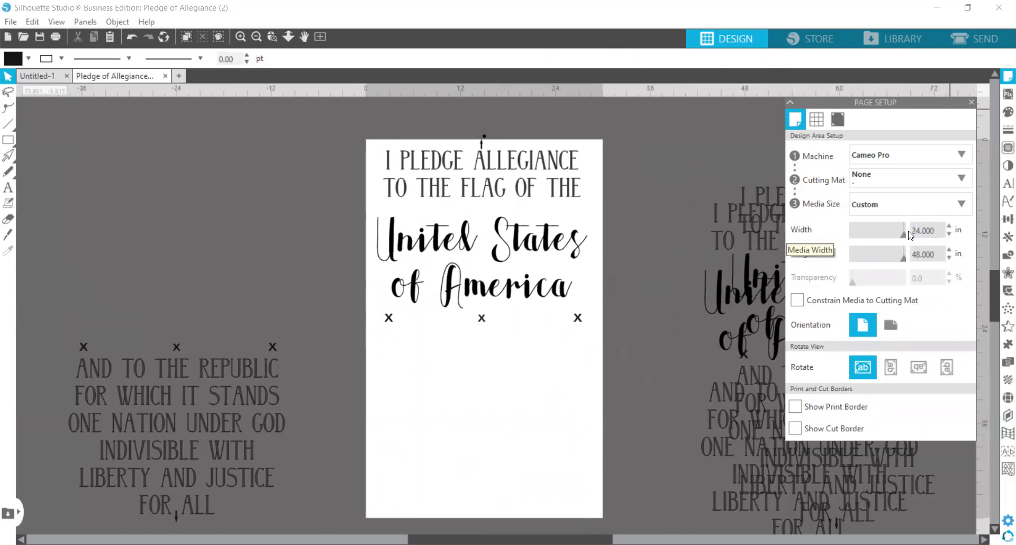
{"action": "key", "text": "Return"}
{"action": "left_click_drag", "start_coordinate": [936, 257], "coordinate": [885, 252]}
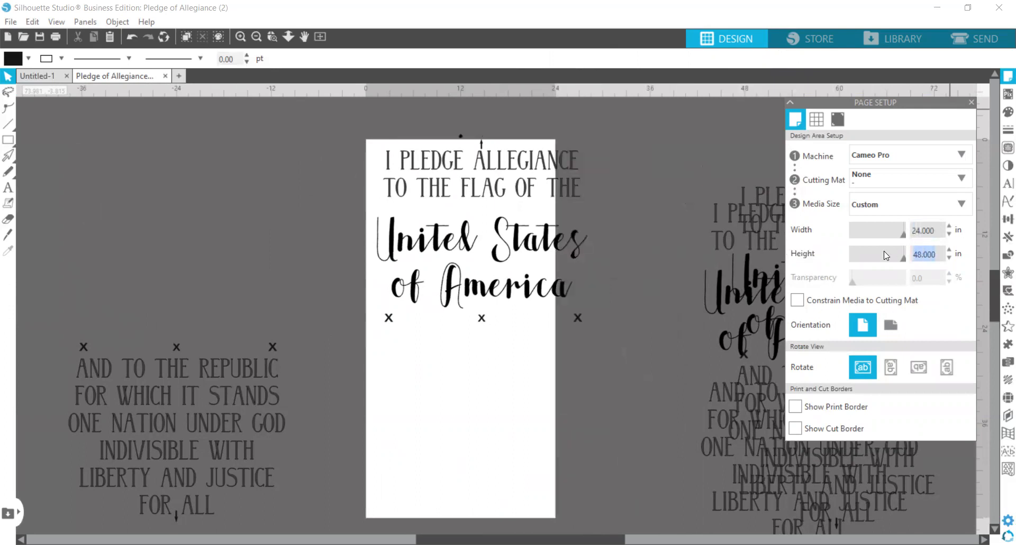
{"action": "type", "text": "60"}
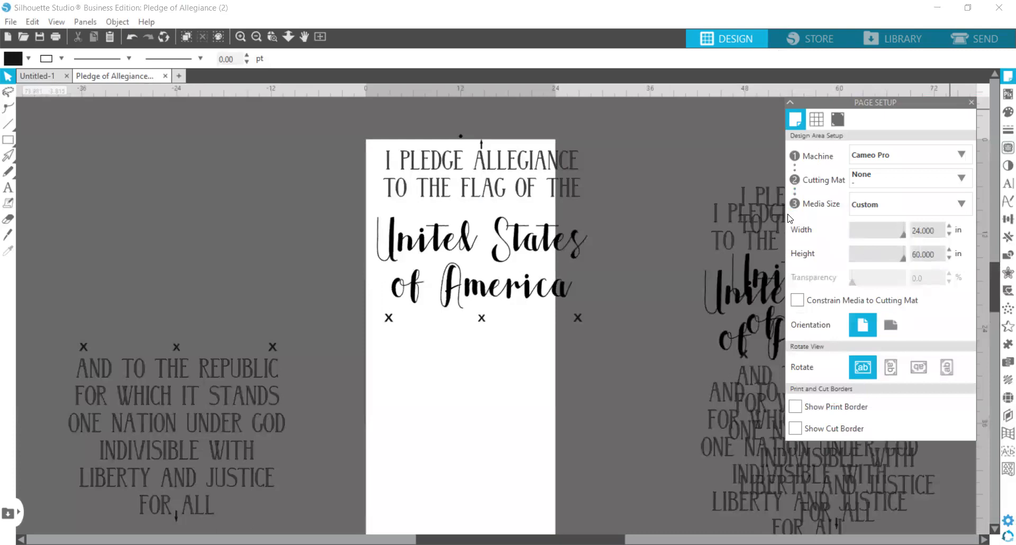
Rotate the grouped upper section and the grouped lower section each by 90° clockwise.
{"action": "left_click", "coordinate": [481, 200]}
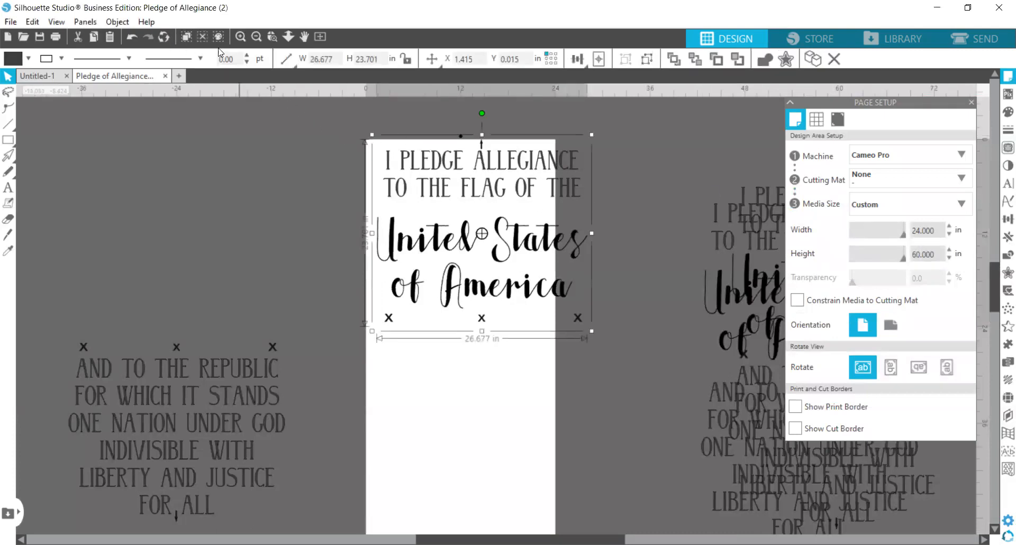
{"action": "left_click", "coordinate": [118, 21]}
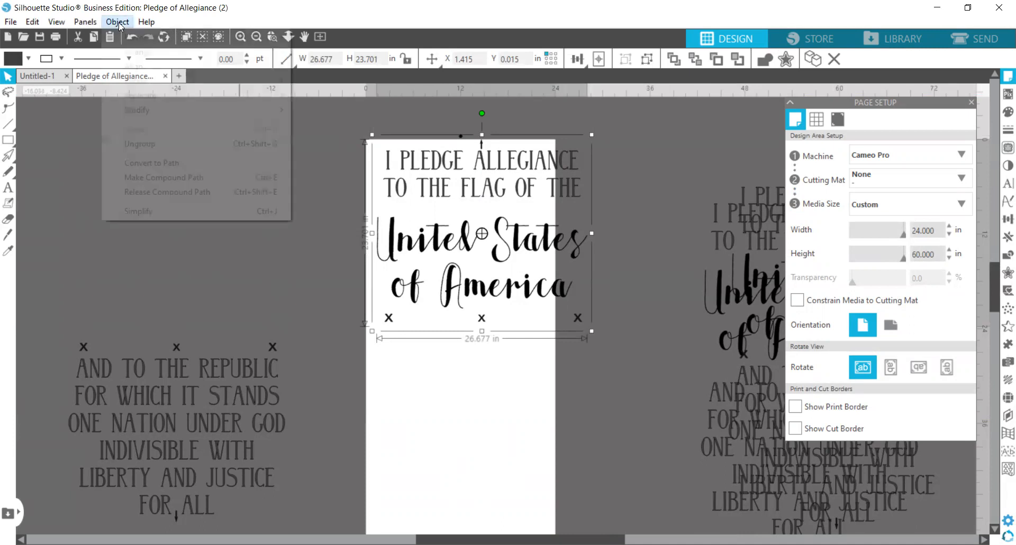
{"action": "mouse_move", "coordinate": [217, 86]}
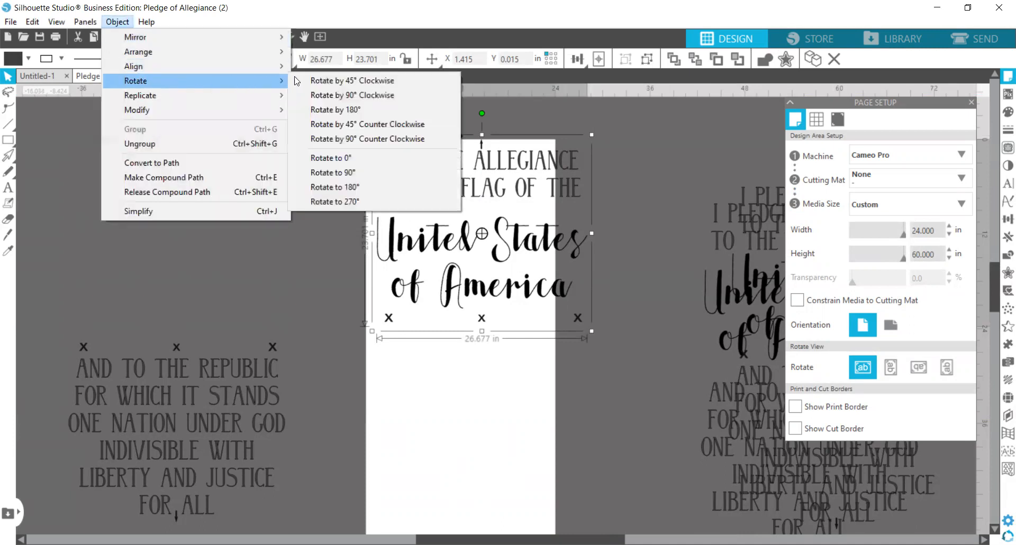
{"action": "left_click", "coordinate": [331, 95]}
{"action": "left_click", "coordinate": [165, 384]}
{"action": "left_click", "coordinate": [117, 21]}
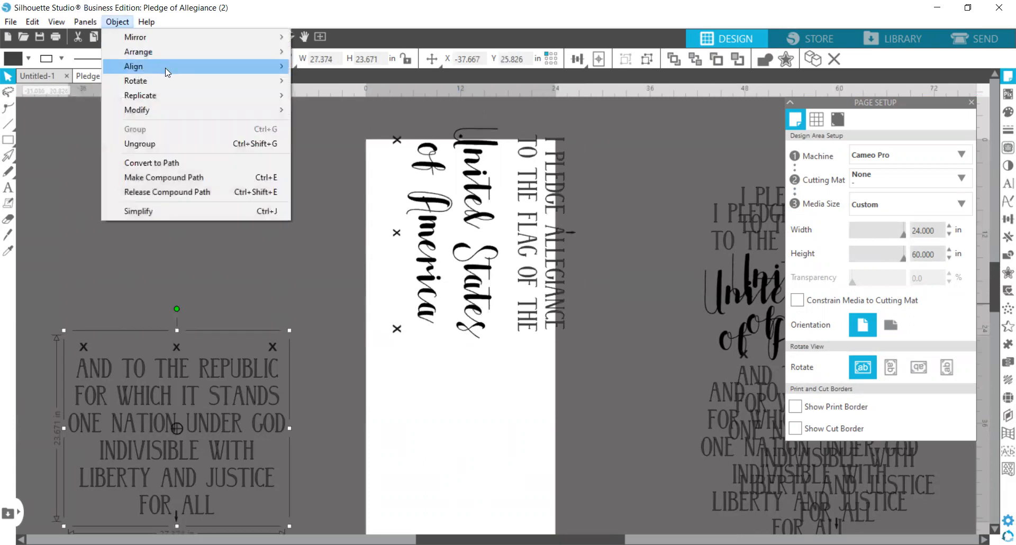
{"action": "mouse_move", "coordinate": [186, 78]}
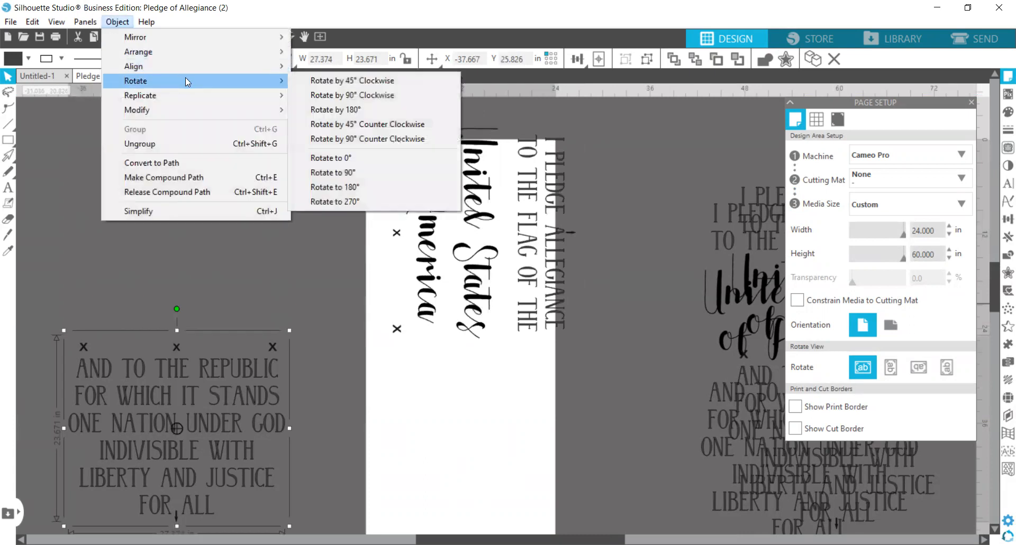
{"action": "left_click", "coordinate": [320, 96]}
Position the rotated upper section within the page's upper end at about X 0.75 in, Y 0.6 in.
{"action": "left_click_drag", "start_coordinate": [468, 306], "coordinate": [451, 320]}
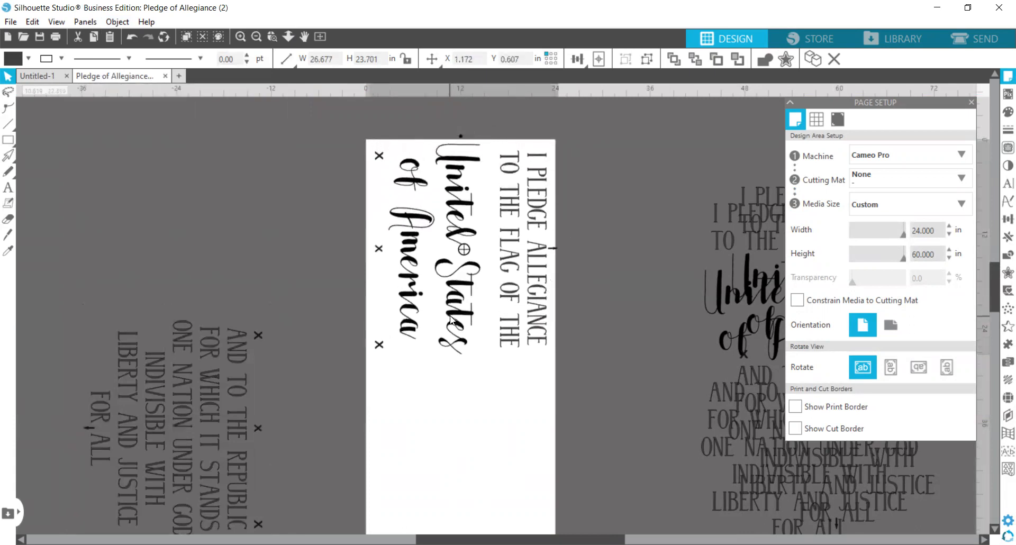
{"action": "left_click", "coordinate": [451, 319]}
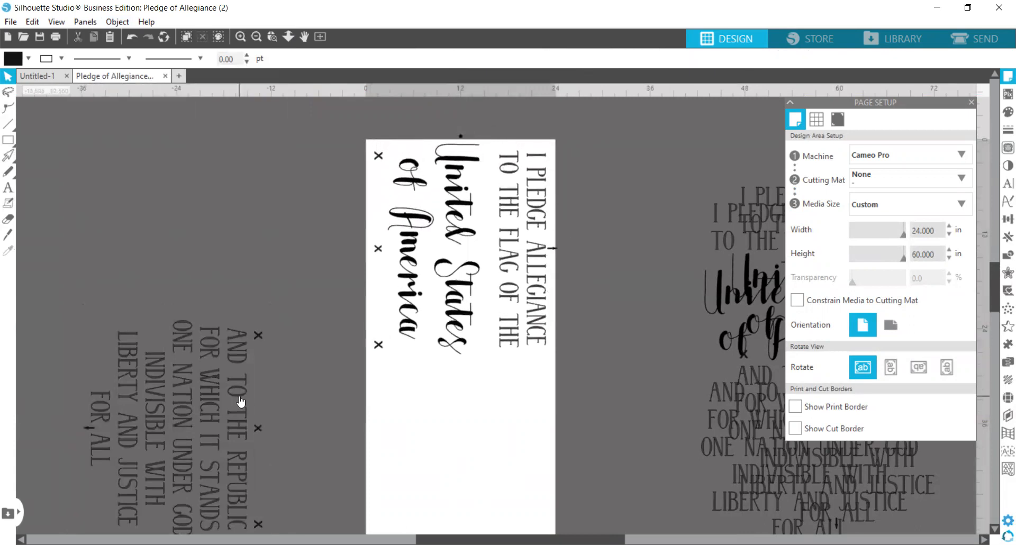
{"action": "left_click", "coordinate": [510, 269]}
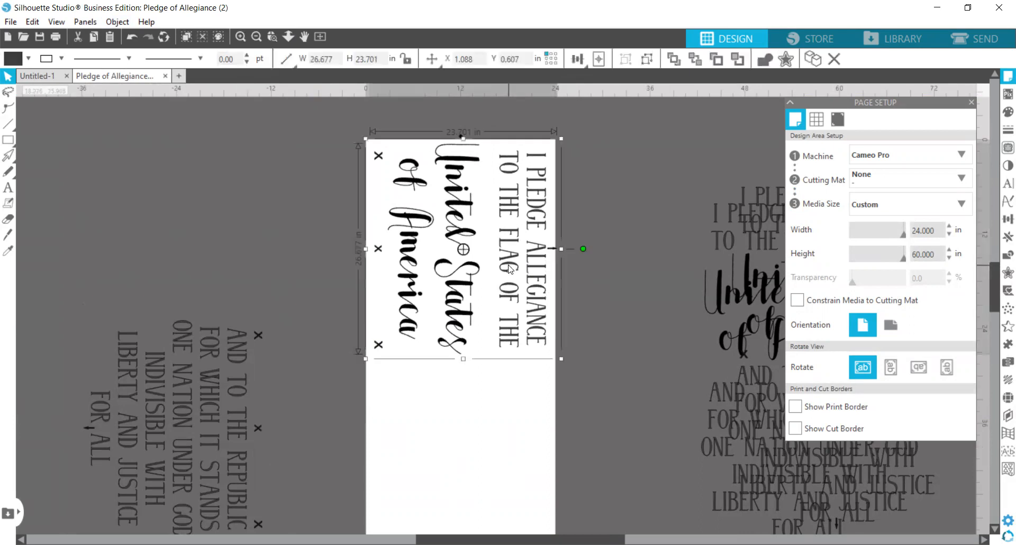
{"action": "key", "text": "Left"}
{"action": "key", "text": "Left"}
{"action": "key", "text": "Left"}
{"action": "key", "text": "Left"}
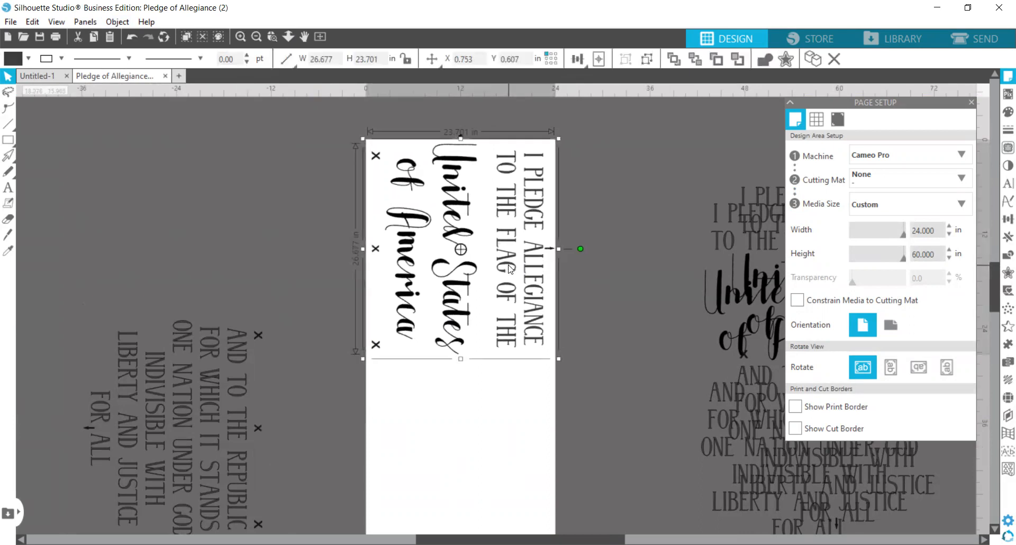
Move the rotated lower section onto the page directly below the rotated upper section.
{"action": "left_click_drag", "start_coordinate": [150, 386], "coordinate": [437, 434]}
{"action": "left_click", "coordinate": [600, 335]}
{"action": "scroll", "coordinate": [599, 335], "scroll_direction": "down", "scroll_amount": 2}
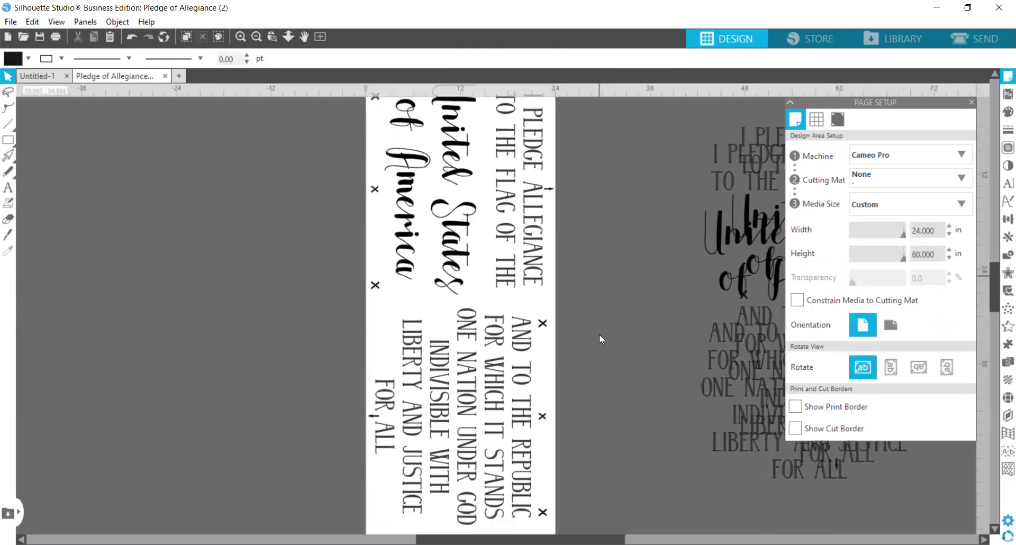
{"action": "scroll", "coordinate": [599, 334], "scroll_direction": "down", "scroll_amount": 1}
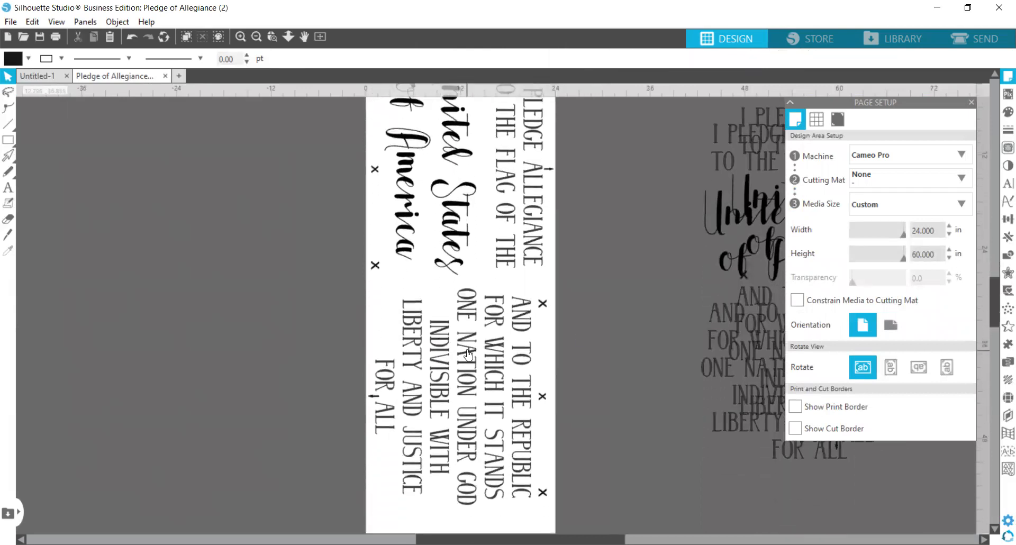
Undo the section moves and rotations, along with the change of media height to 60 in.
{"action": "left_click", "coordinate": [133, 35]}
{"action": "left_click", "coordinate": [133, 35]}
{"action": "left_click", "coordinate": [134, 35]}
{"action": "left_click", "coordinate": [133, 35]}
{"action": "left_click", "coordinate": [134, 35]}
{"action": "left_click", "coordinate": [133, 35]}
{"action": "left_click", "coordinate": [134, 35]}
{"action": "left_click", "coordinate": [134, 35]}
{"action": "left_click", "coordinate": [134, 35]}
{"action": "left_click", "coordinate": [133, 35]}
{"action": "left_click", "coordinate": [133, 35]}
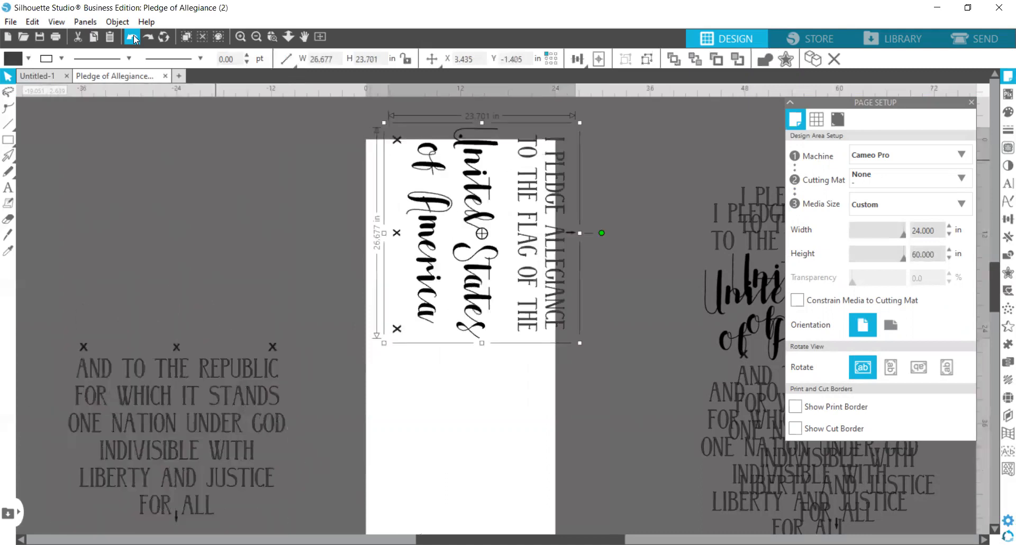
{"action": "left_click", "coordinate": [133, 35]}
{"action": "left_click", "coordinate": [134, 35]}
{"action": "left_click", "coordinate": [133, 35]}
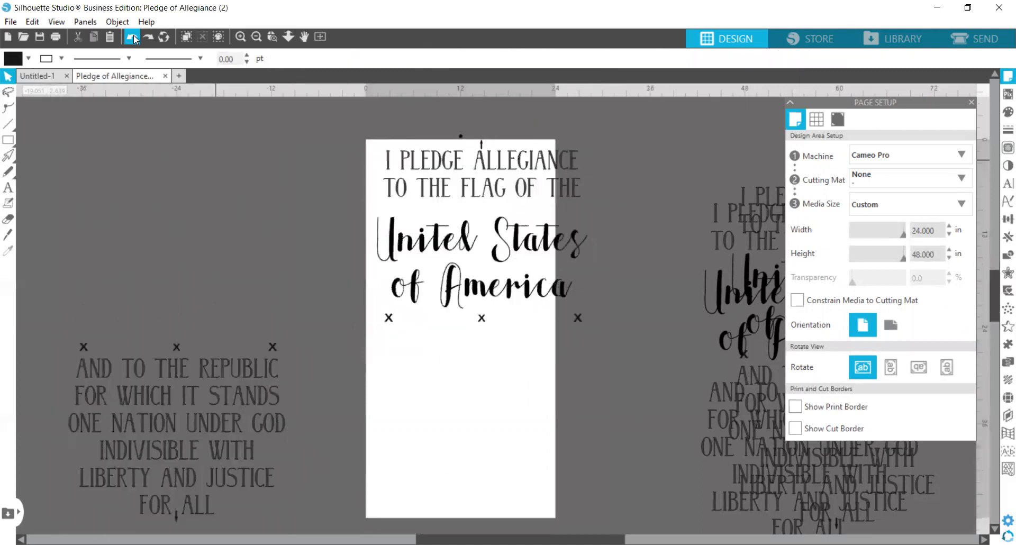
Move the unrotated lower section onto the page just beneath the upper section's X marks.
{"action": "left_click_drag", "start_coordinate": [195, 436], "coordinate": [492, 421]}
{"action": "left_click_drag", "start_coordinate": [497, 410], "coordinate": [497, 430]}
{"action": "left_click", "coordinate": [367, 358]}
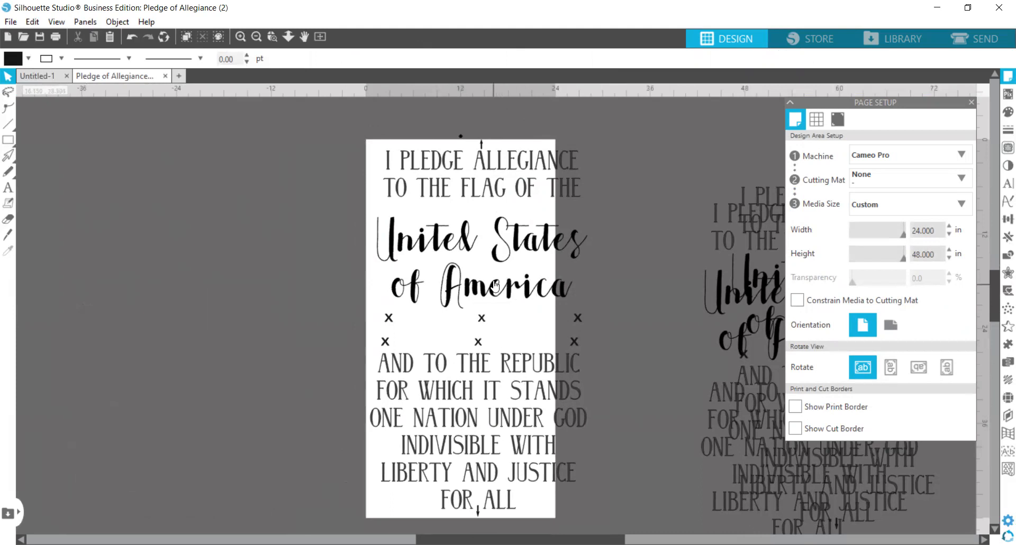
Align the two sections so their X marks overlap, with the upper section at about X 1.0 in, Y 3.2 in.
{"action": "left_click_drag", "start_coordinate": [494, 285], "coordinate": [493, 311]}
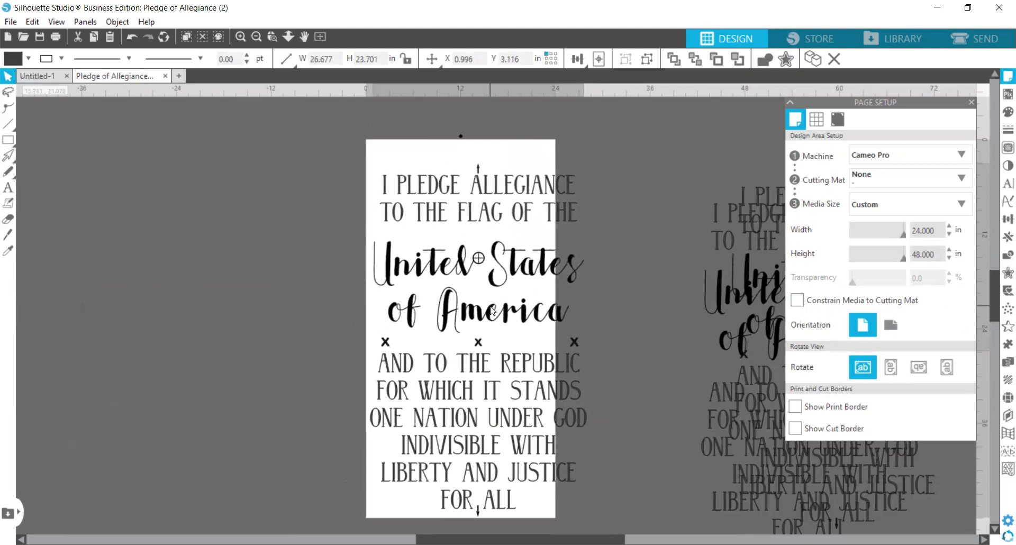
{"action": "key", "text": "Escape"}
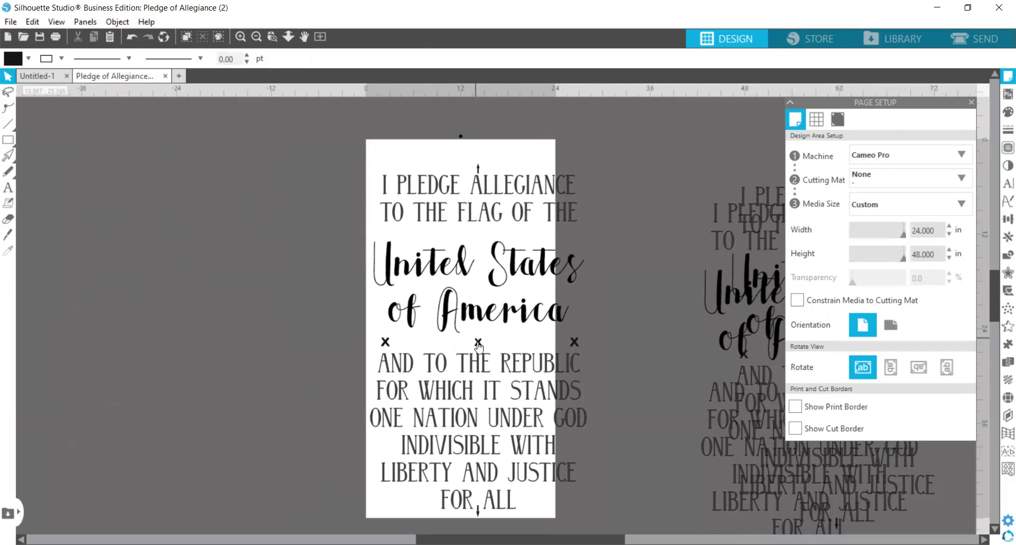
{"action": "left_click_drag", "start_coordinate": [464, 316], "coordinate": [464, 263]}
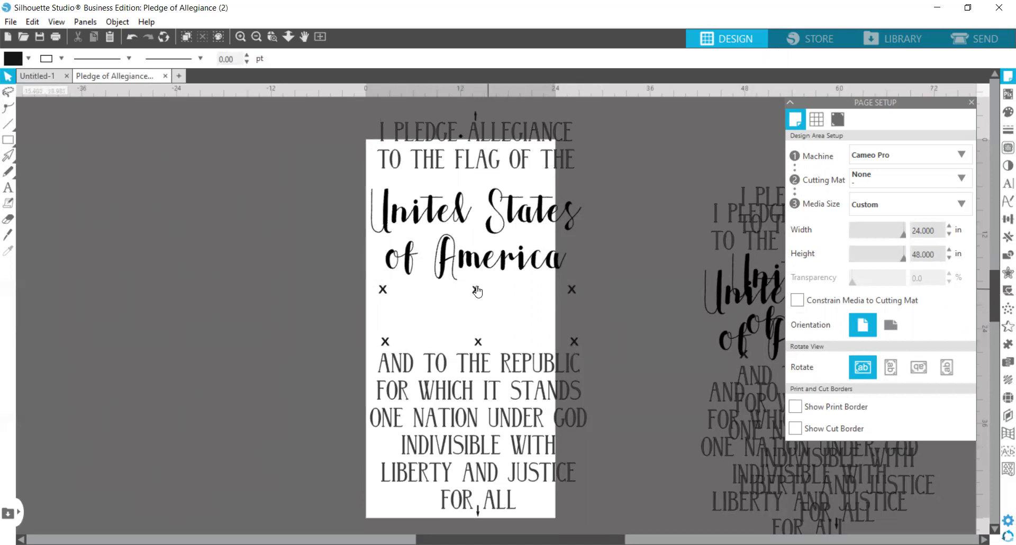
{"action": "left_click_drag", "start_coordinate": [476, 290], "coordinate": [478, 343]}
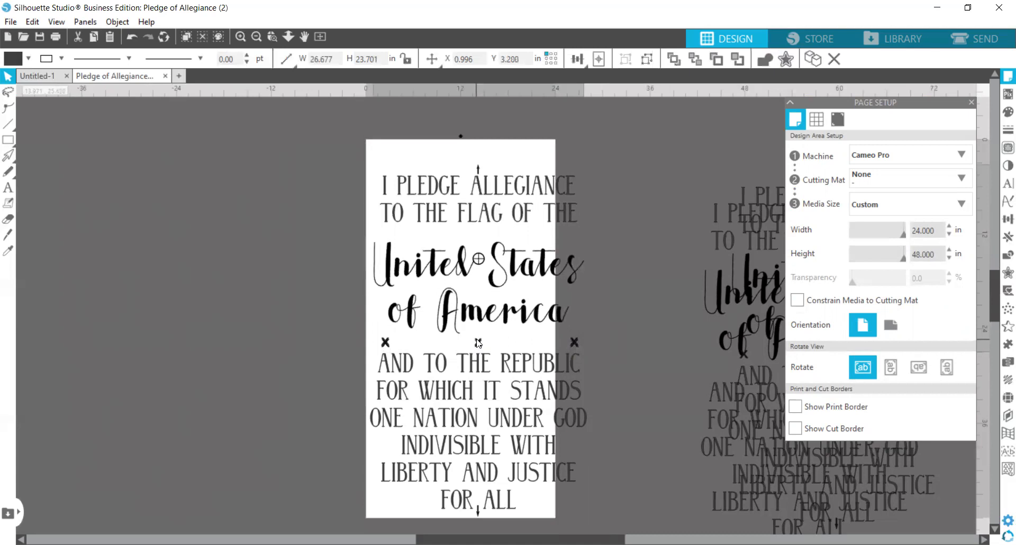
{"action": "left_click", "coordinate": [450, 357]}
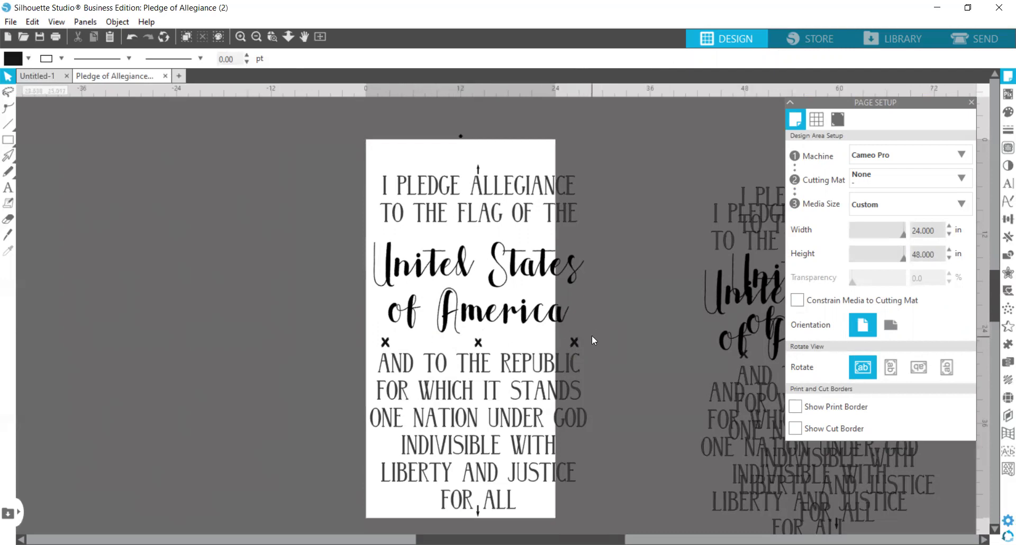
{"action": "left_click", "coordinate": [479, 345]}
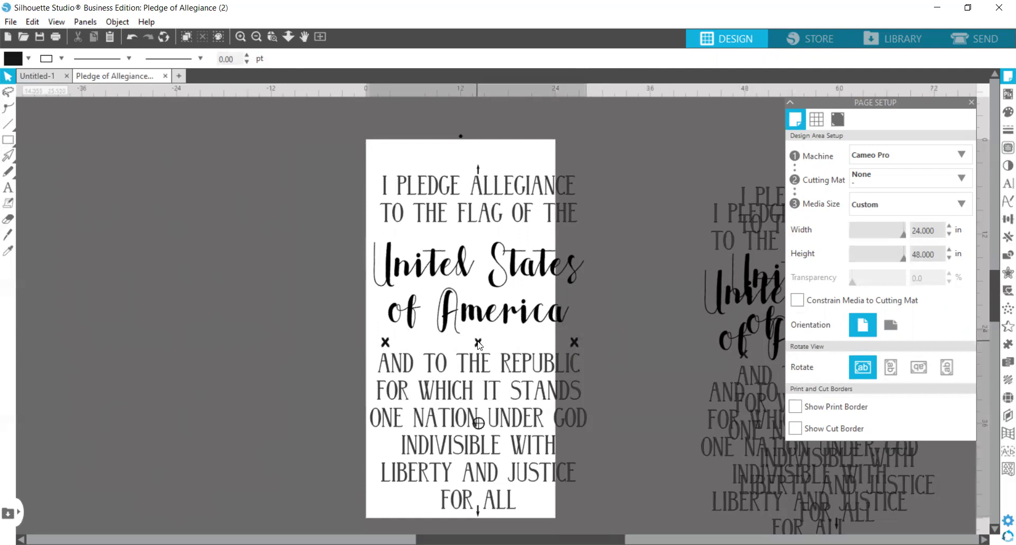
{"action": "left_click_drag", "start_coordinate": [478, 343], "coordinate": [479, 345]}
{"action": "left_click", "coordinate": [635, 383]}
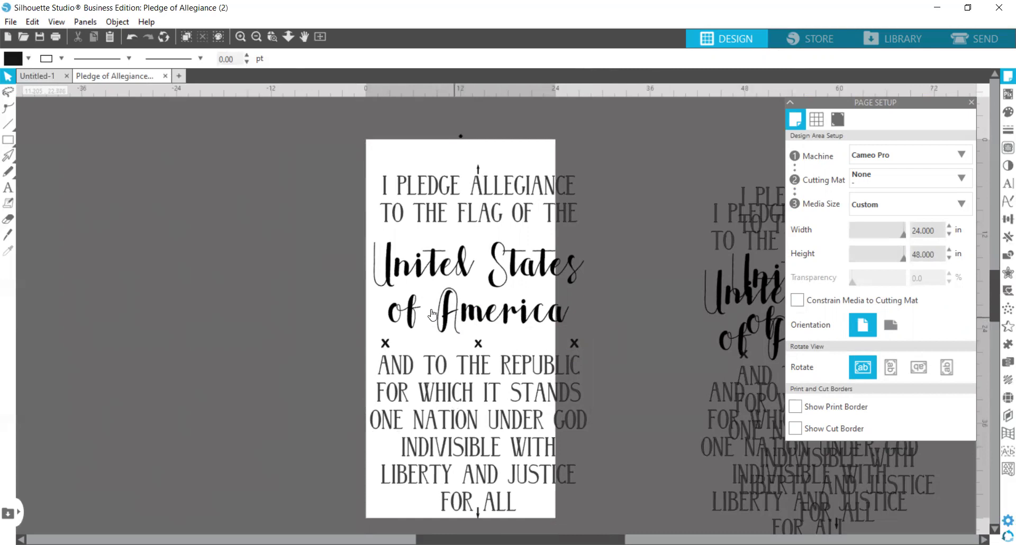
Group the aligned upper and lower sections into a single design and select it.
{"action": "left_click", "coordinate": [482, 376]}
{"action": "left_click_drag", "start_coordinate": [481, 371], "coordinate": [496, 416]}
{"action": "key", "text": "i"}
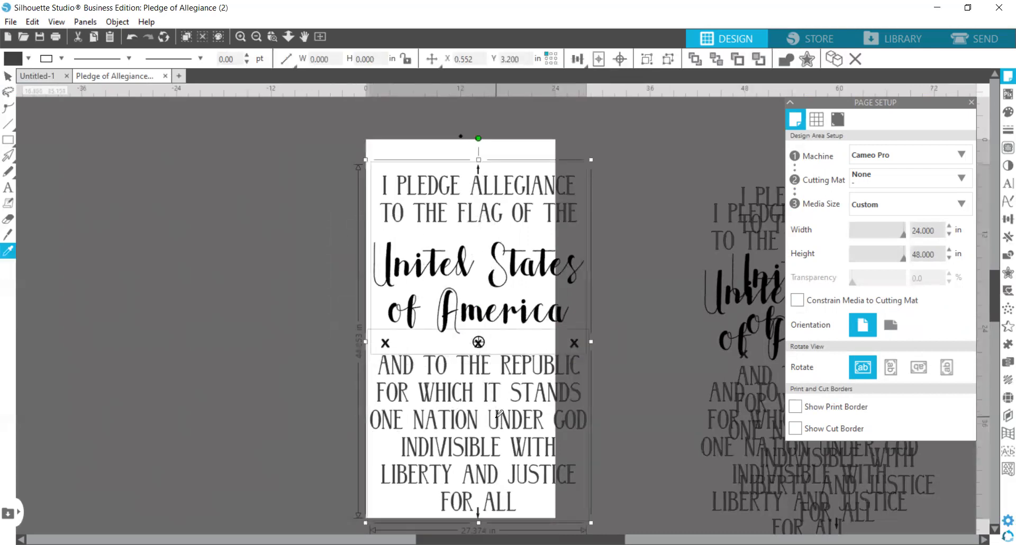
{"action": "key", "text": "ctrl+g"}
{"action": "left_click", "coordinate": [464, 424]}
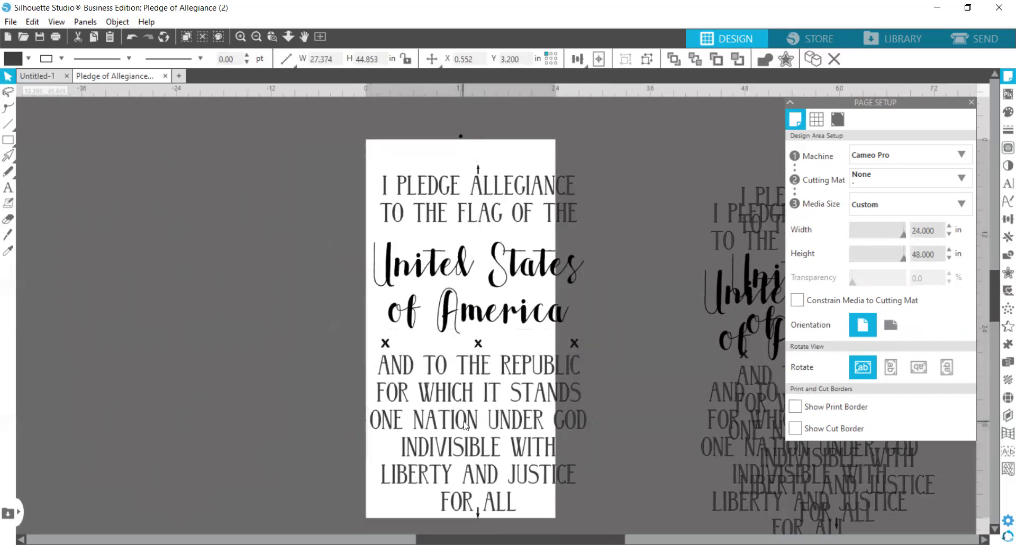
{"action": "left_click", "coordinate": [453, 415]}
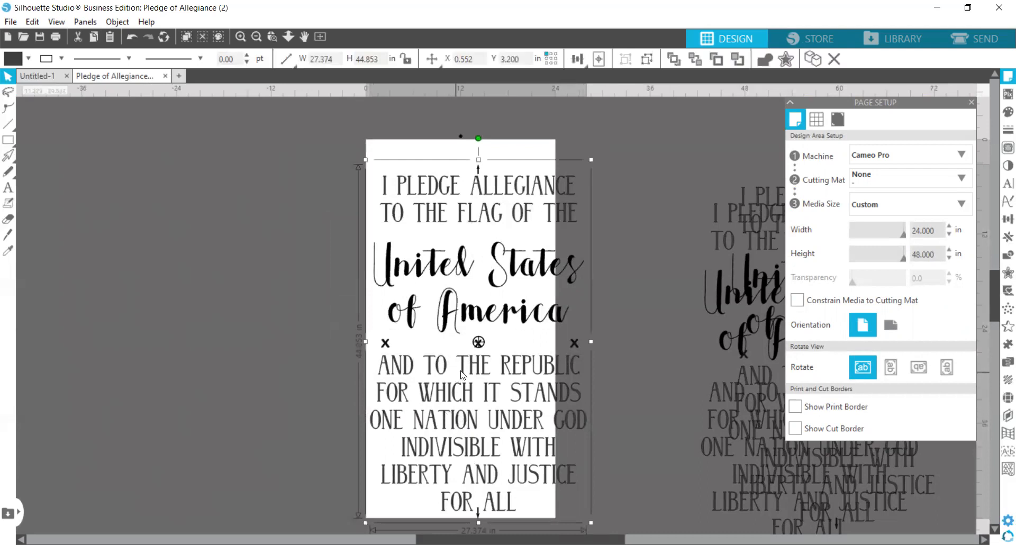
{"action": "left_click", "coordinate": [512, 387]}
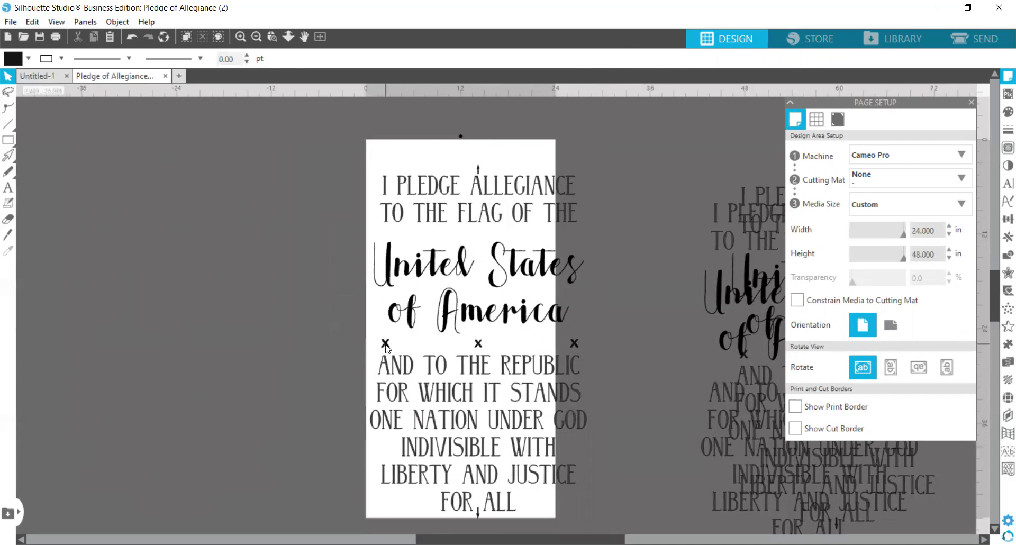
{"action": "left_click", "coordinate": [441, 402]}
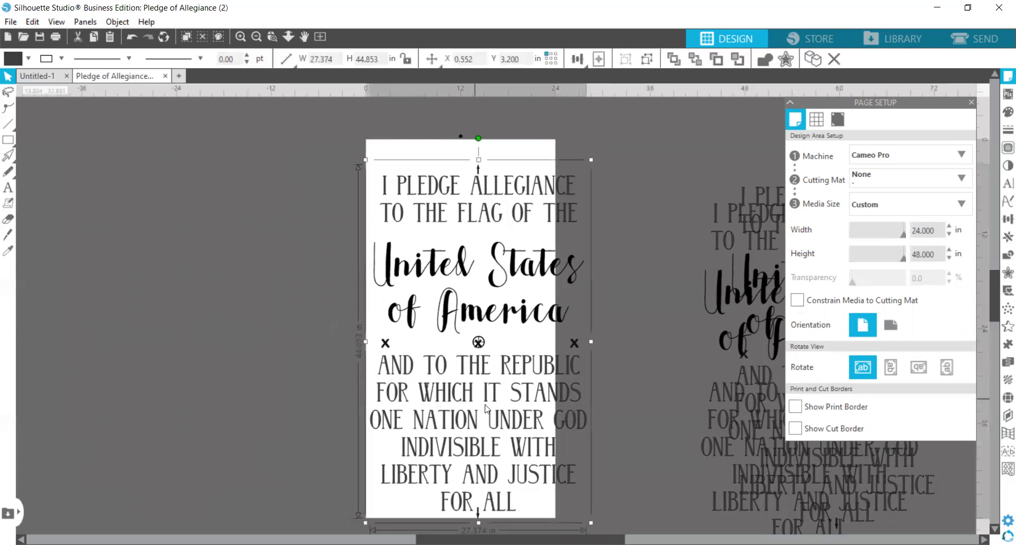